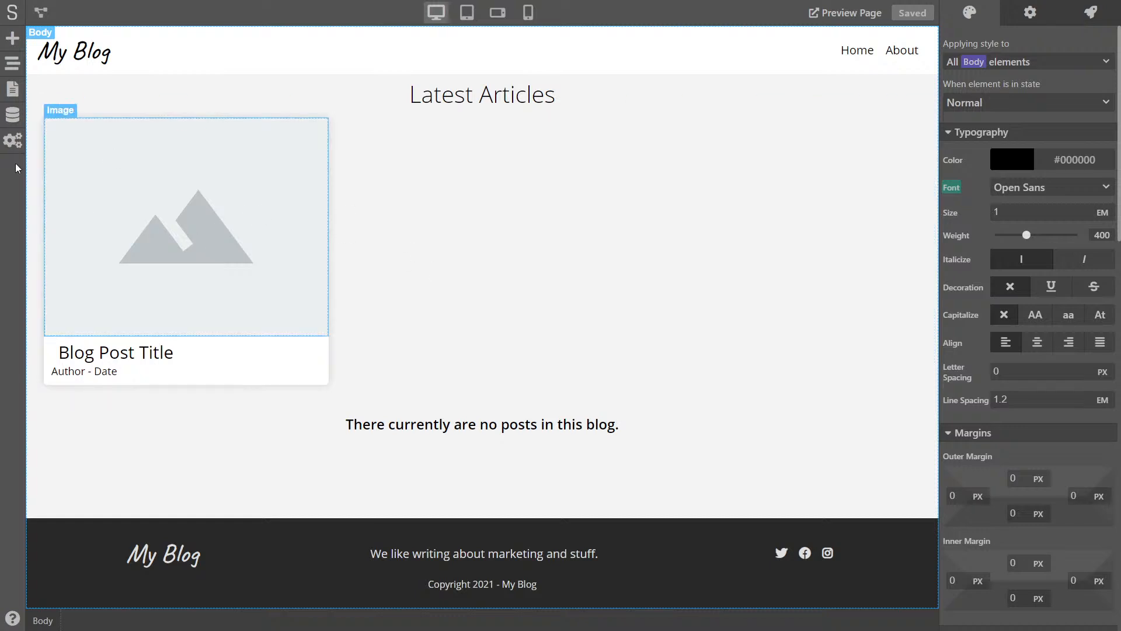
# Check the project's data models, and open the Blog Post page to look through its whole layout.
pyautogui.click(16, 116)
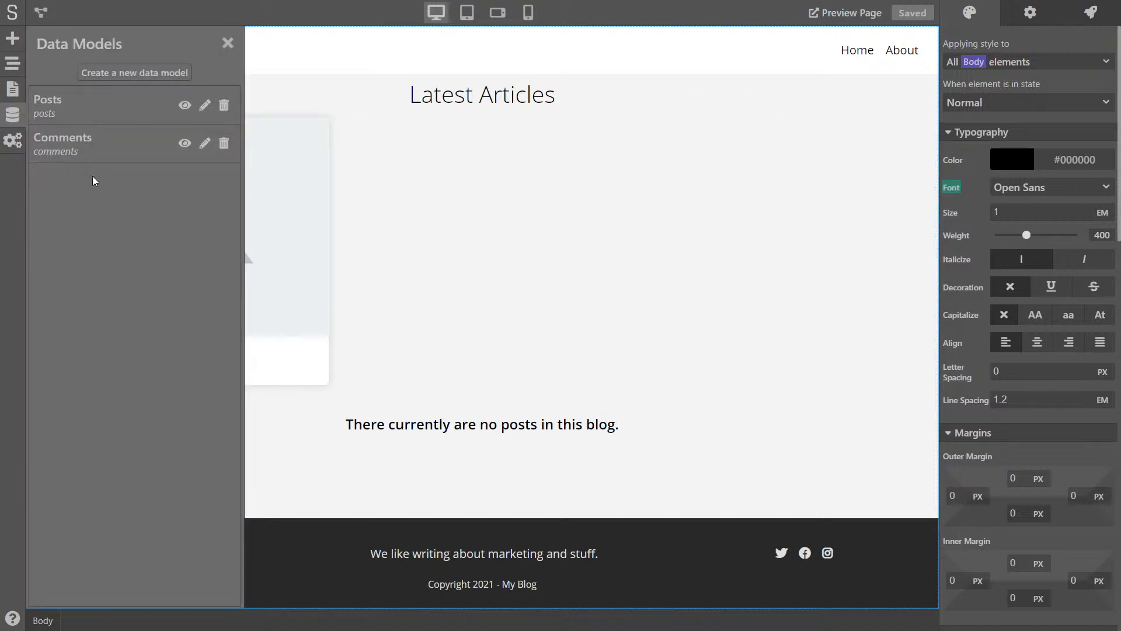
pyautogui.click(227, 45)
pyautogui.click(12, 91)
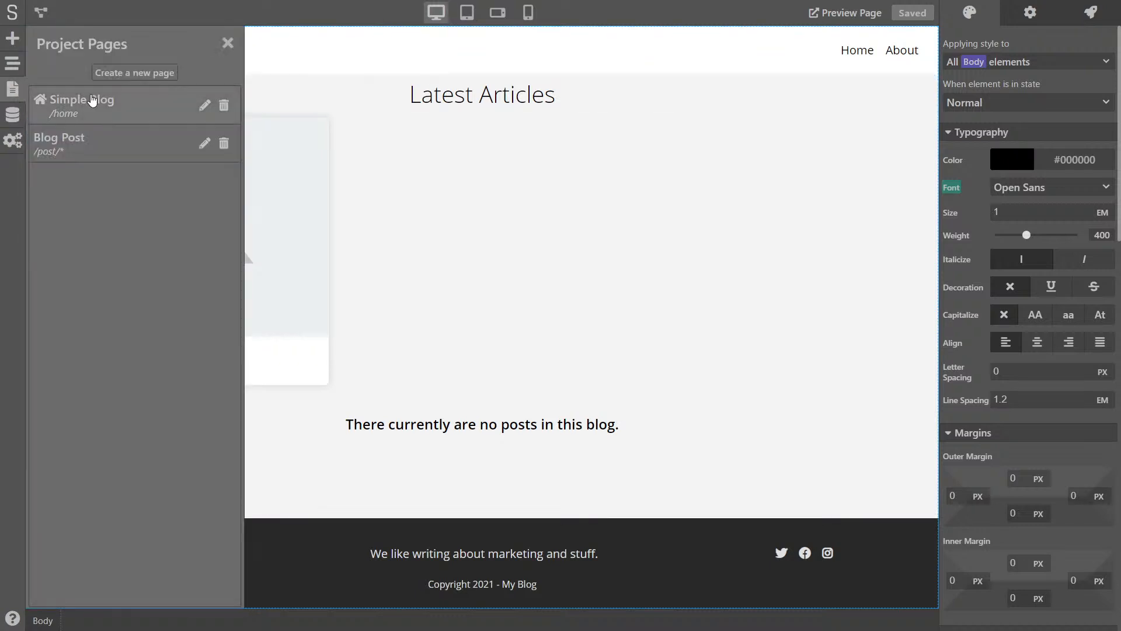
pyautogui.click(87, 144)
pyautogui.scroll(-7, 395, 260)
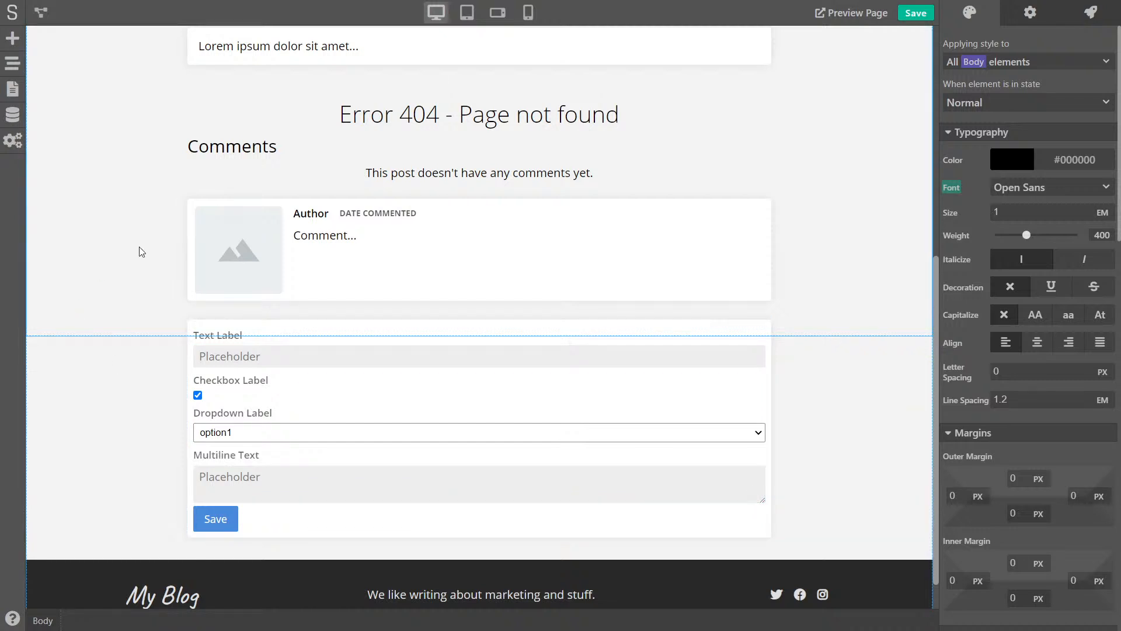
pyautogui.scroll(7, 152, 187)
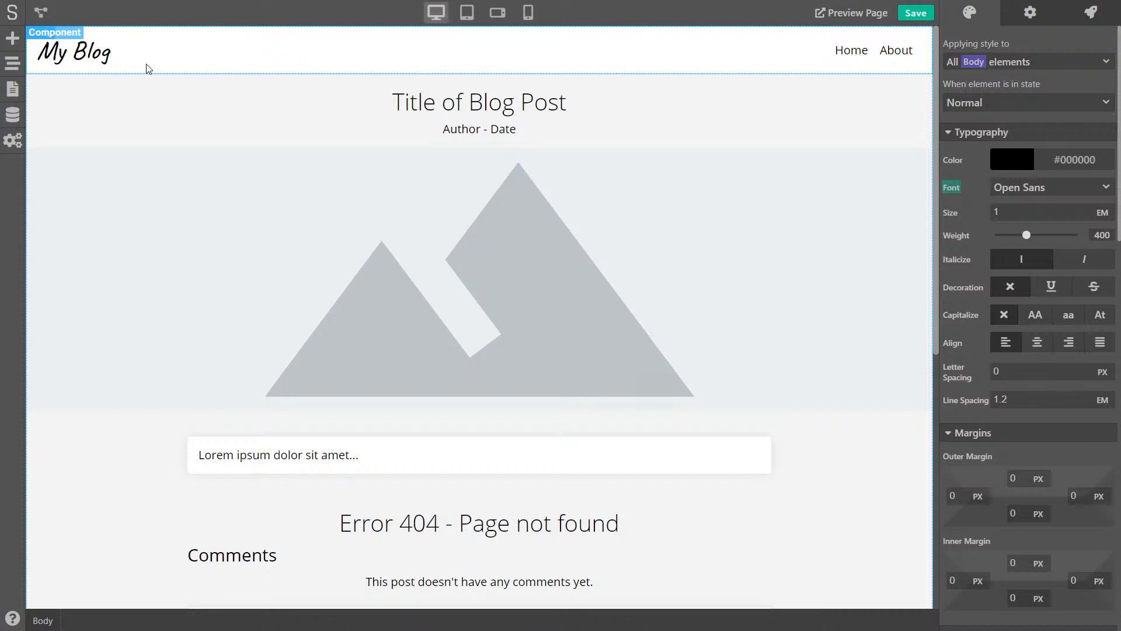
# Check the Blog Post page at tablet, landscape mobile and portrait mobile sizes, and return to the desktop view.
pyautogui.click(468, 18)
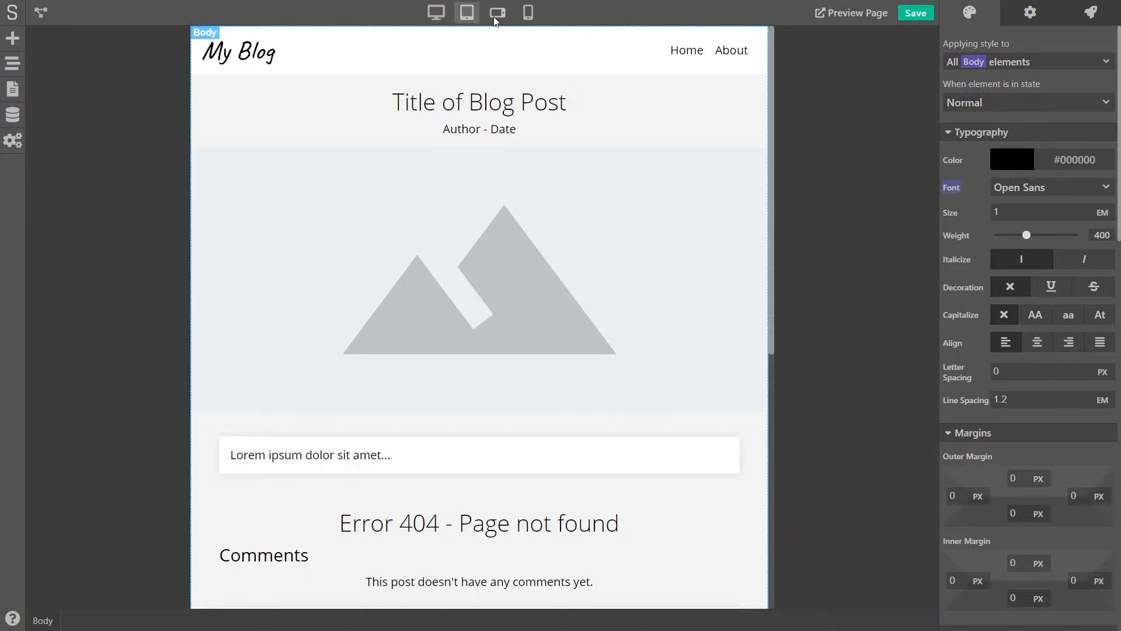
pyautogui.click(495, 16)
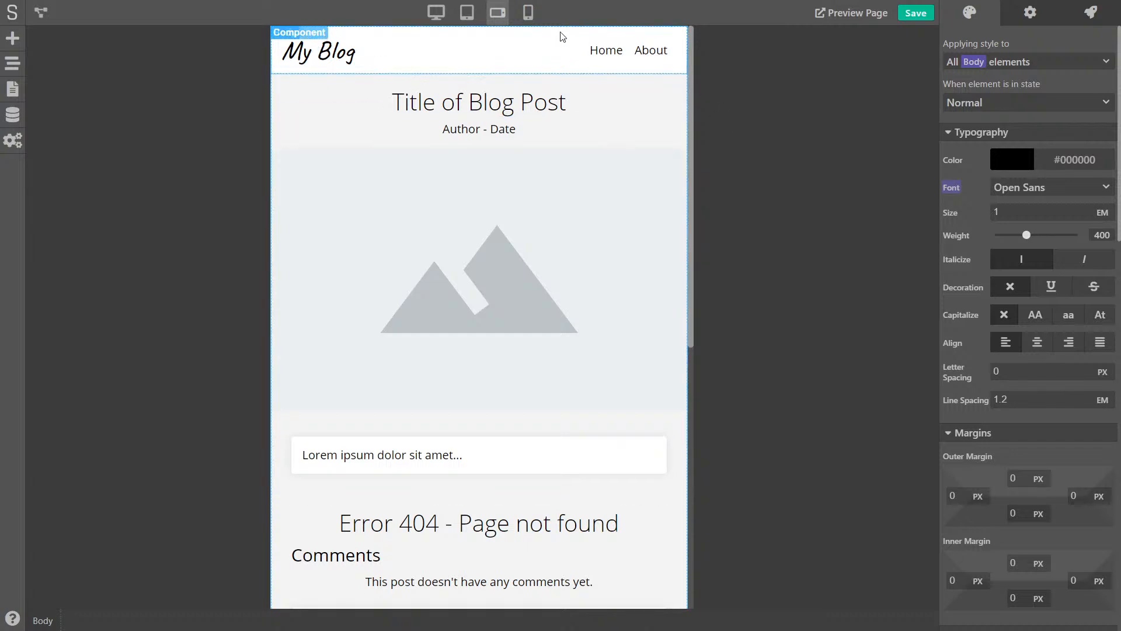
pyautogui.click(528, 13)
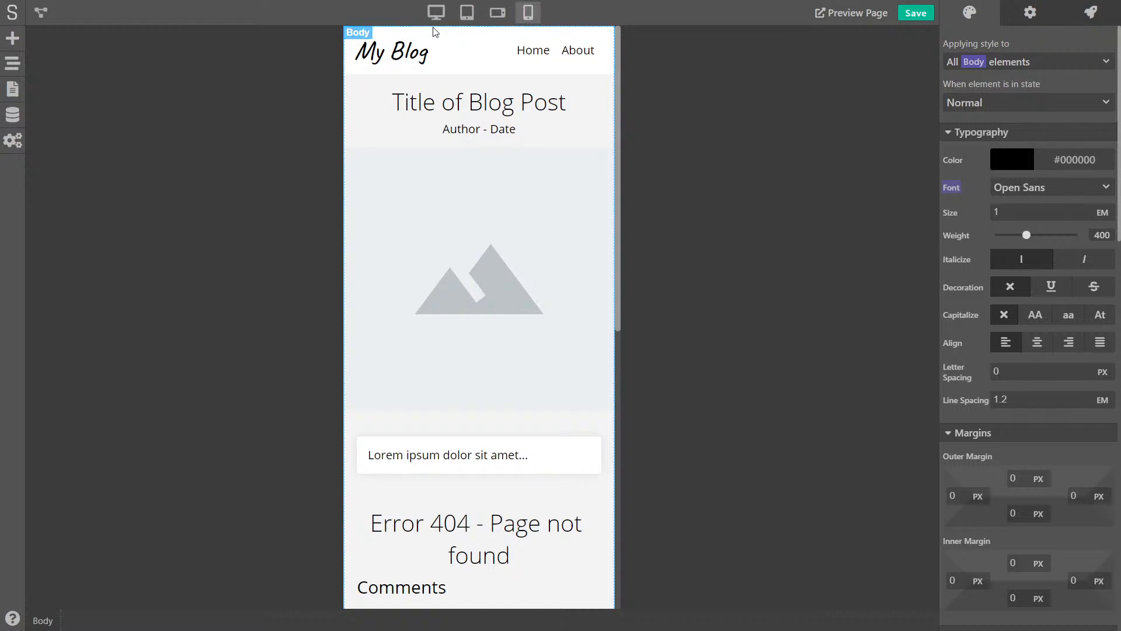
pyautogui.click(469, 22)
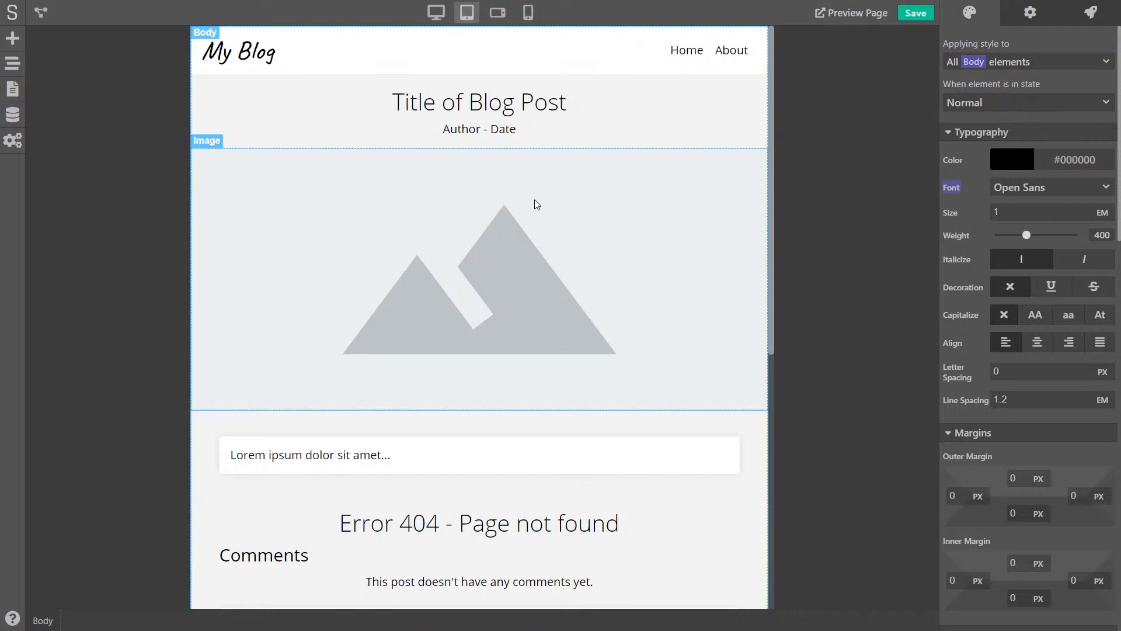
pyautogui.click(379, 106)
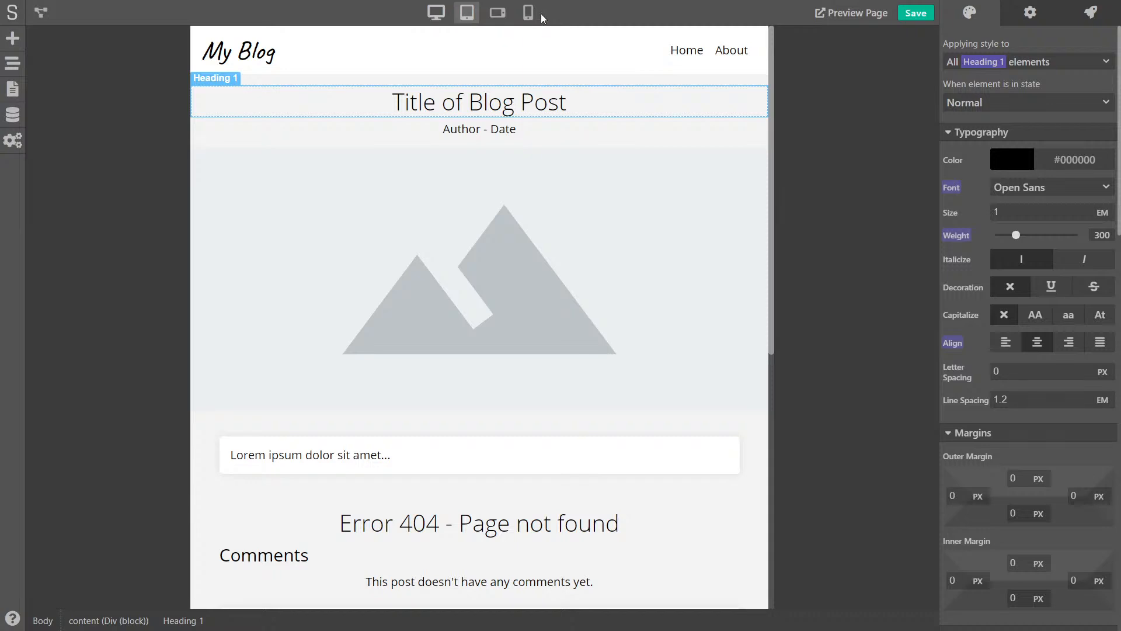
pyautogui.click(432, 12)
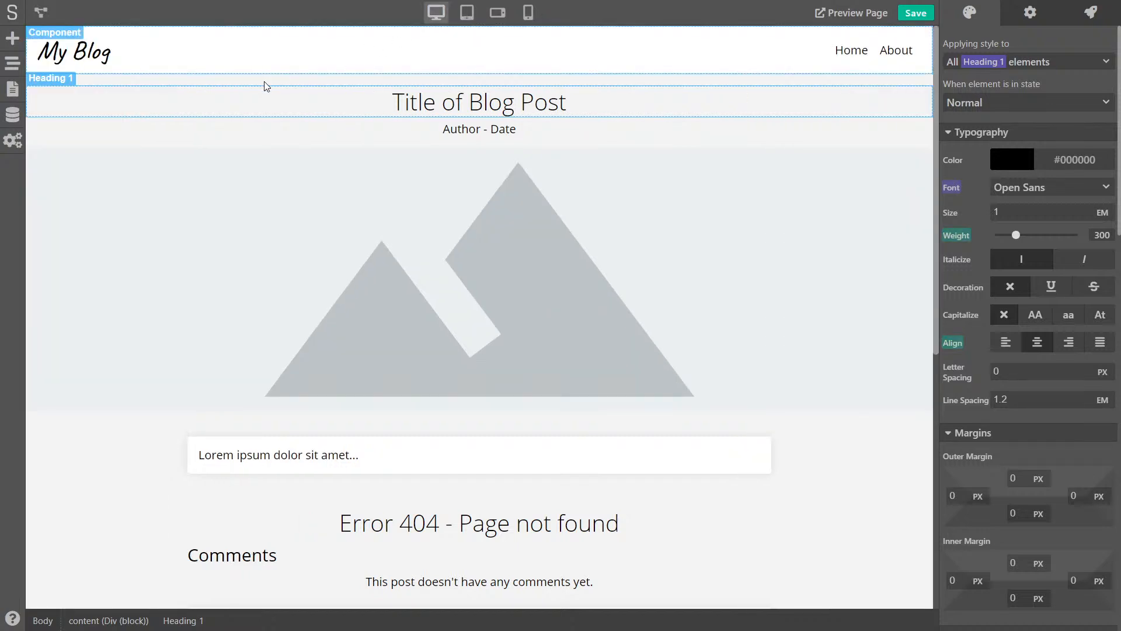
# Open the Simple Blog home page and check its layout at tablet, landscape mobile and portrait mobile sizes.
pyautogui.click(14, 91)
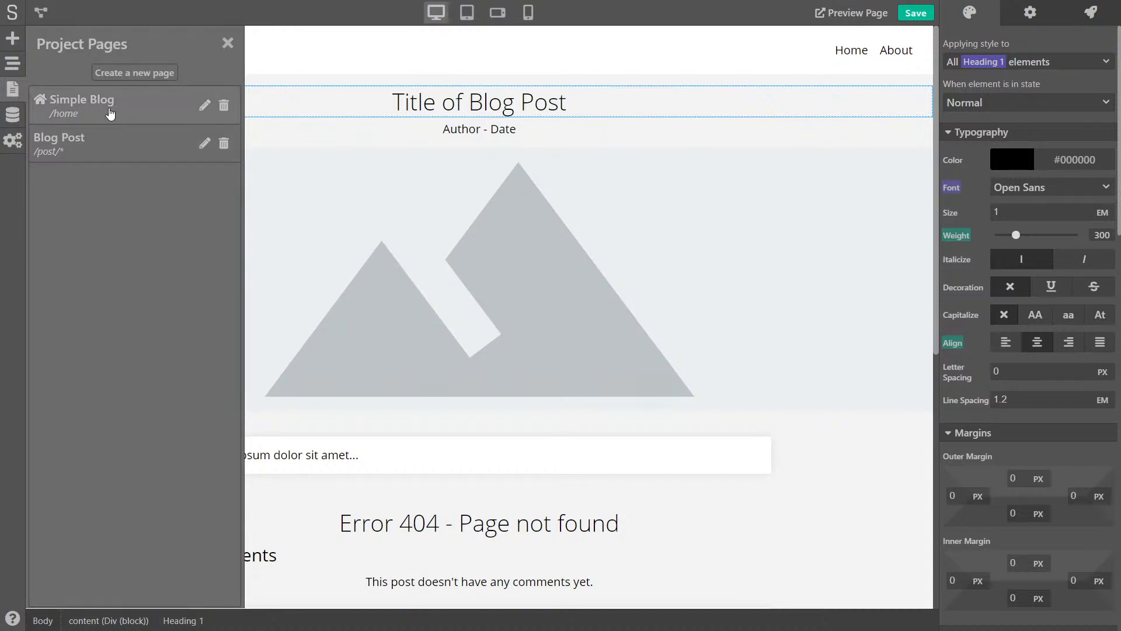
pyautogui.click(110, 113)
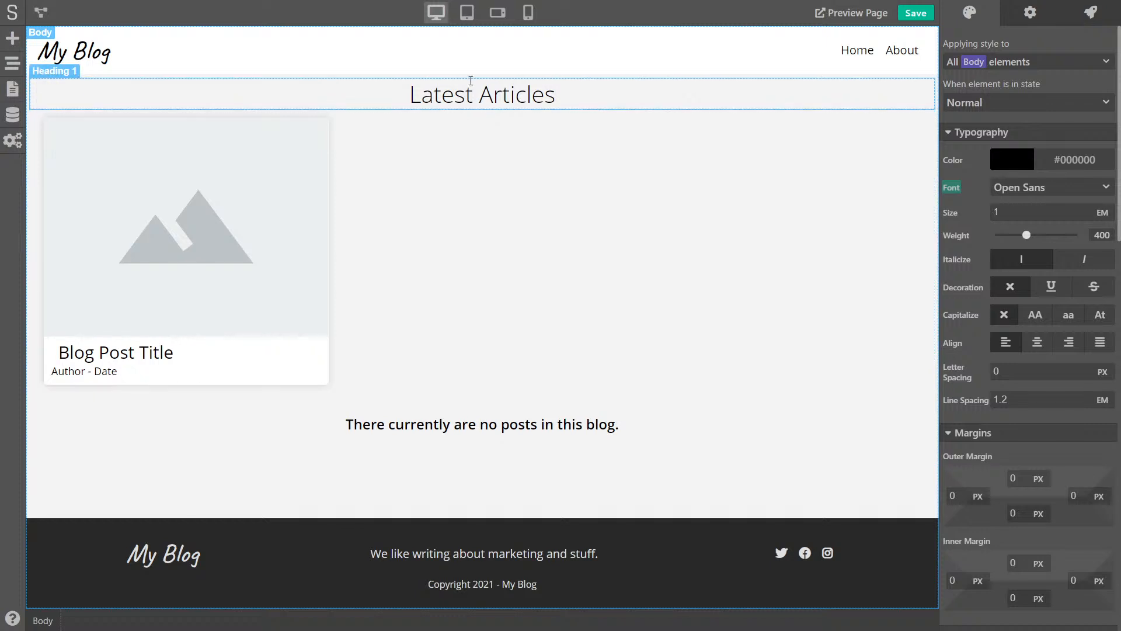
pyautogui.click(471, 16)
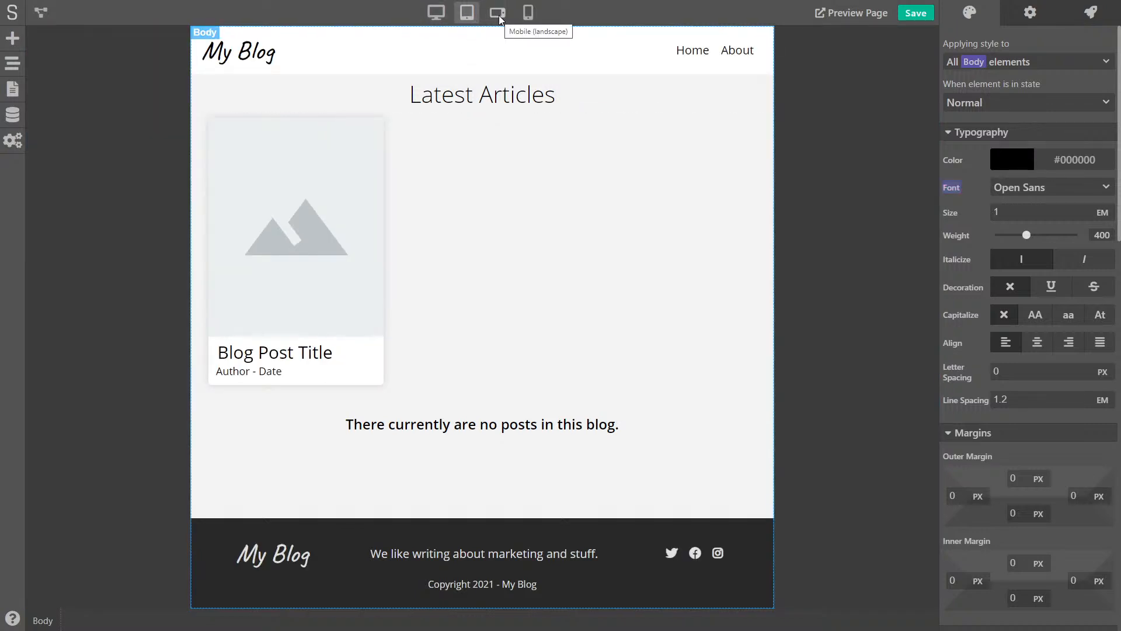
pyautogui.click(498, 14)
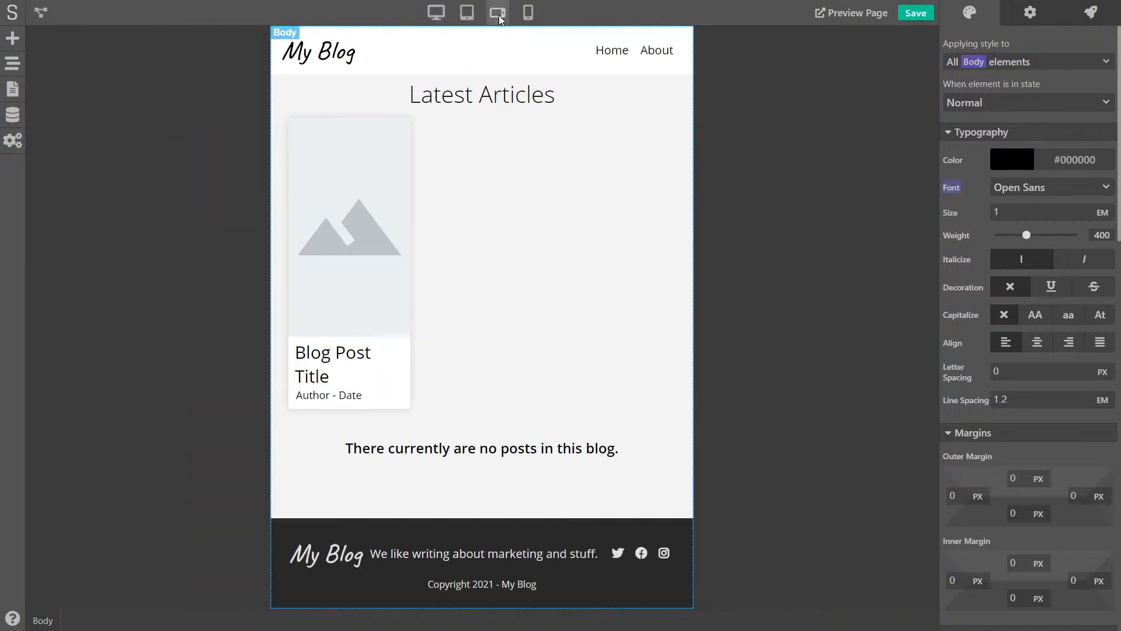
pyautogui.click(529, 14)
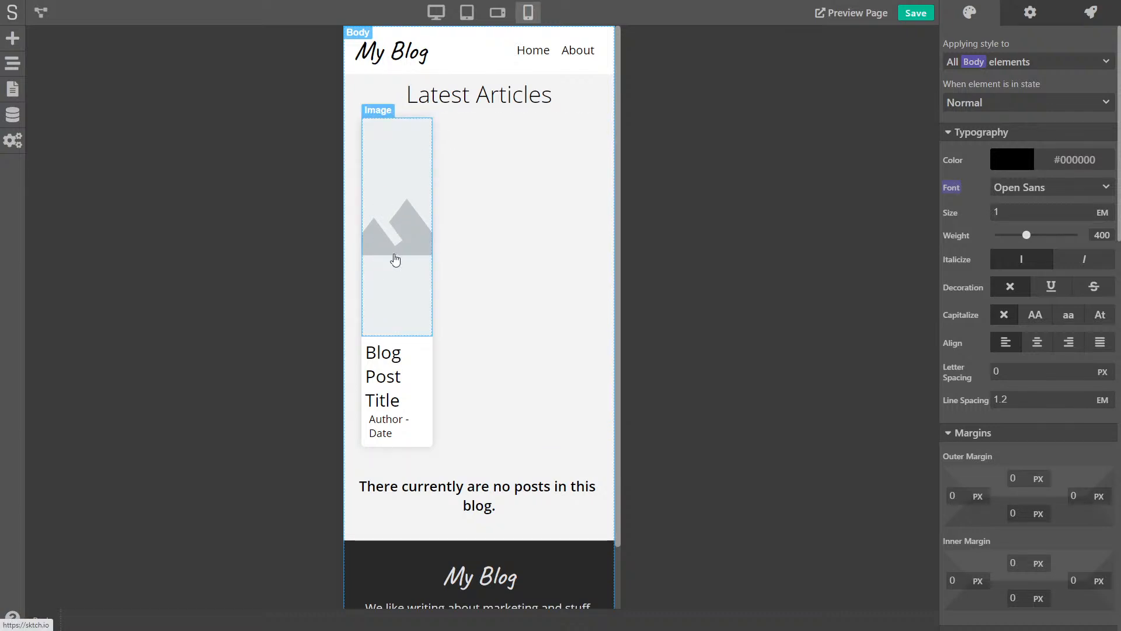
# In the tablet view, reduce the card-wrapper grid around the blog post card to two 1 FR columns.
pyautogui.click(466, 13)
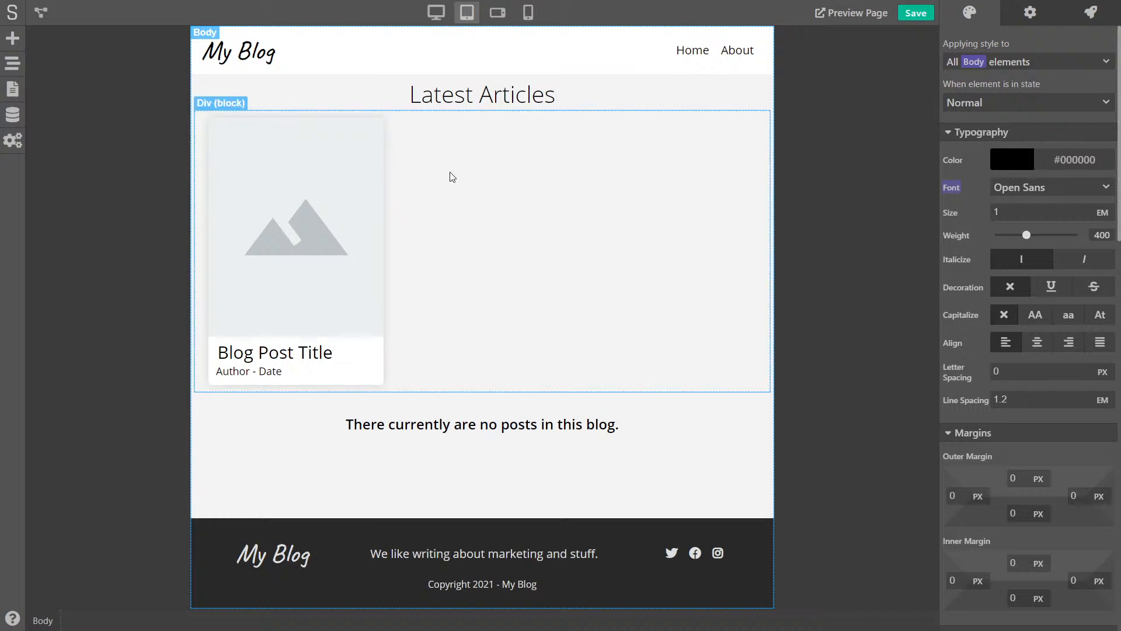
pyautogui.click(477, 177)
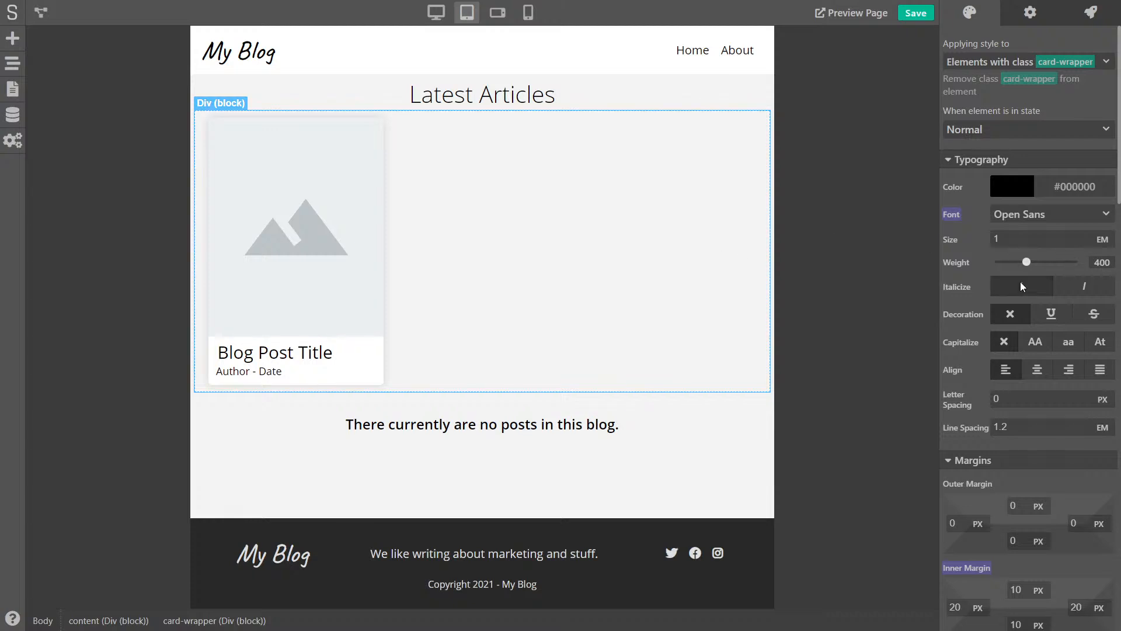
pyautogui.scroll(-8, 1002, 292)
pyautogui.scroll(-5, 1002, 292)
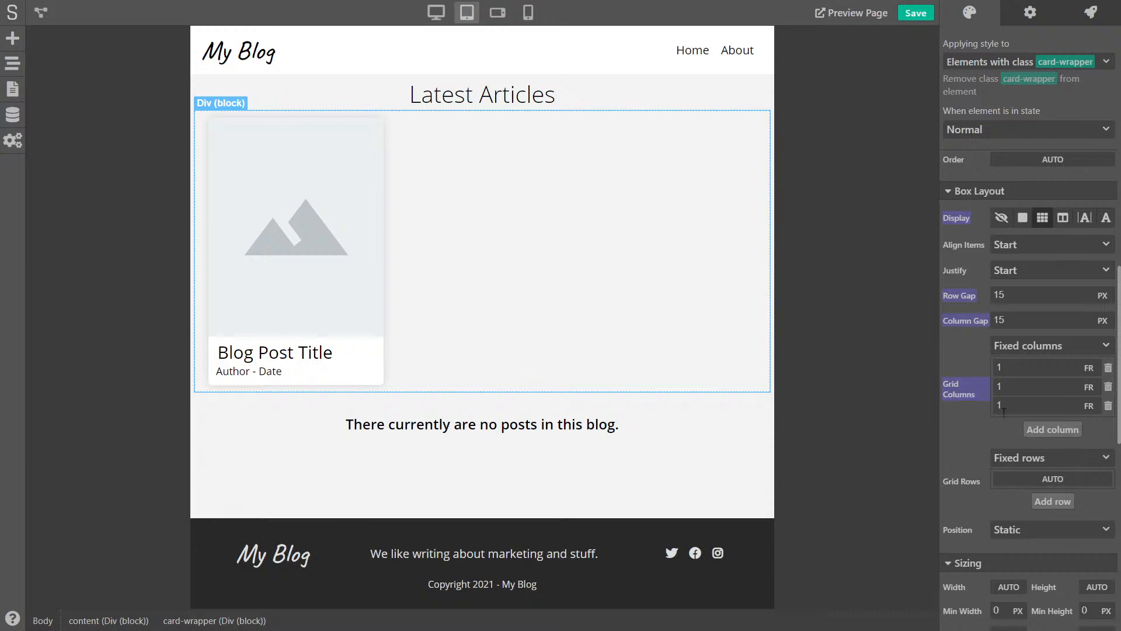
pyautogui.click(1108, 406)
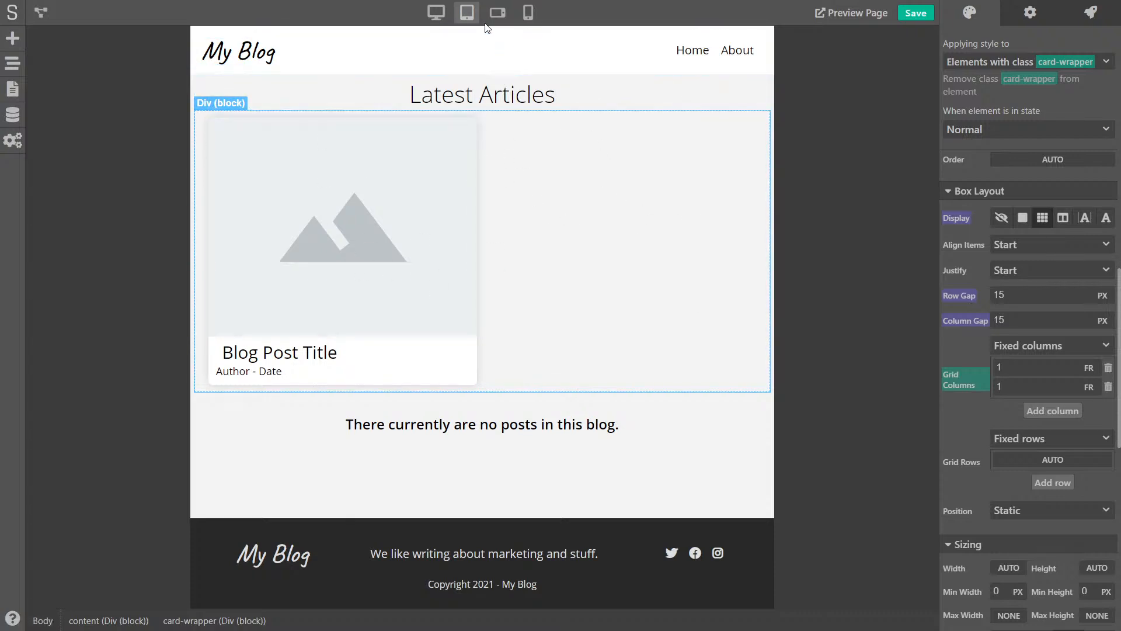
# In the portrait mobile view, reduce the card-wrapper grid to a single 1 FR column.
pyautogui.click(498, 13)
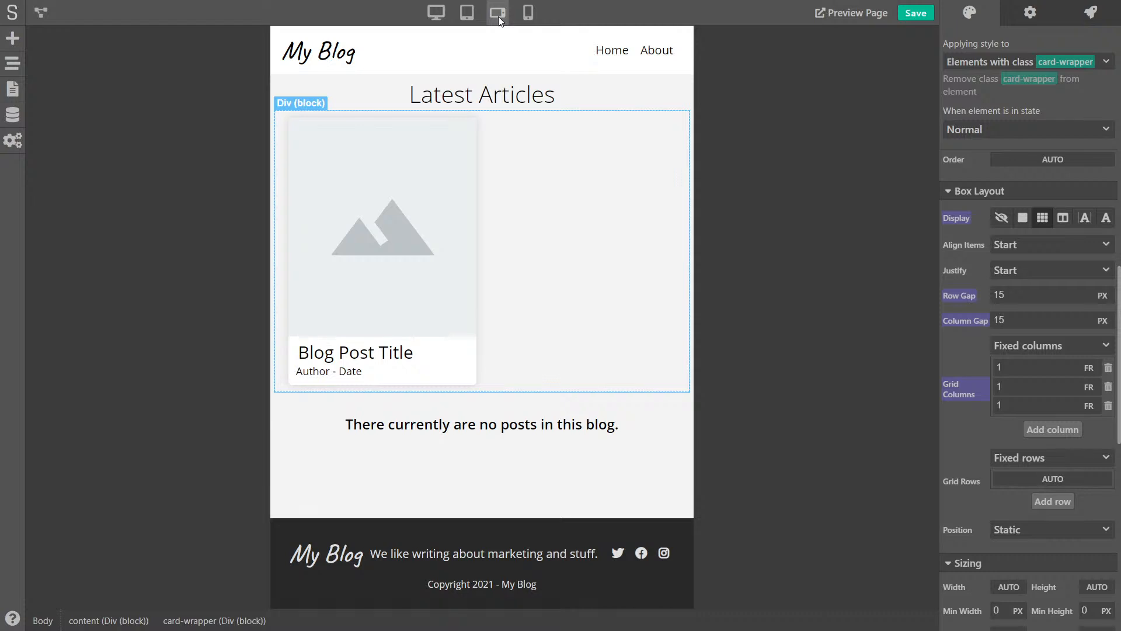
pyautogui.click(528, 13)
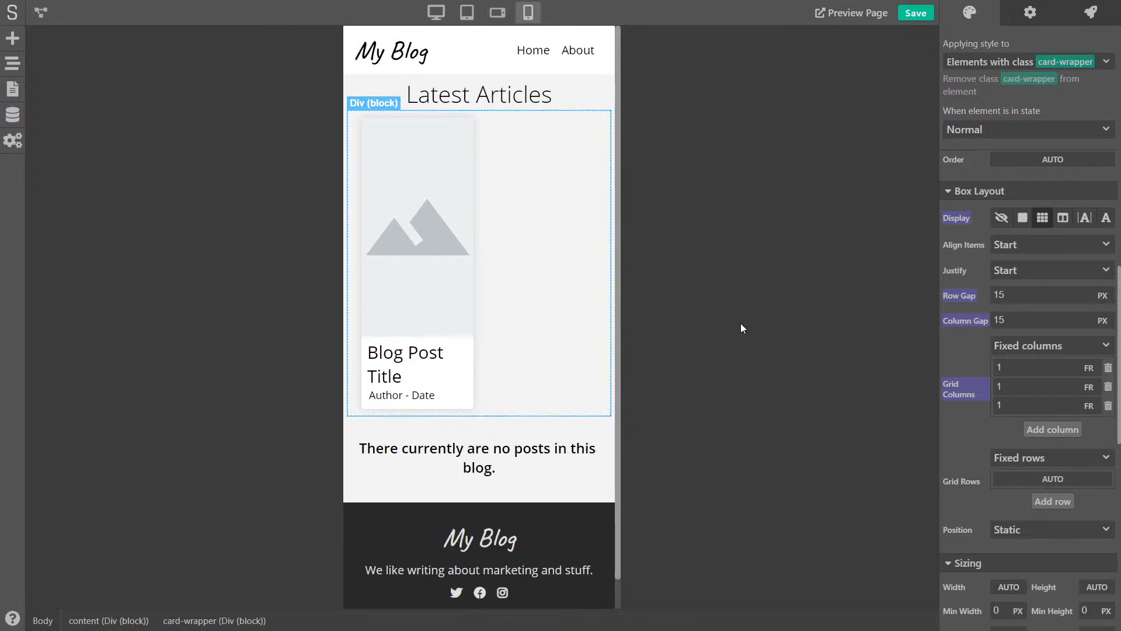
pyautogui.click(1107, 388)
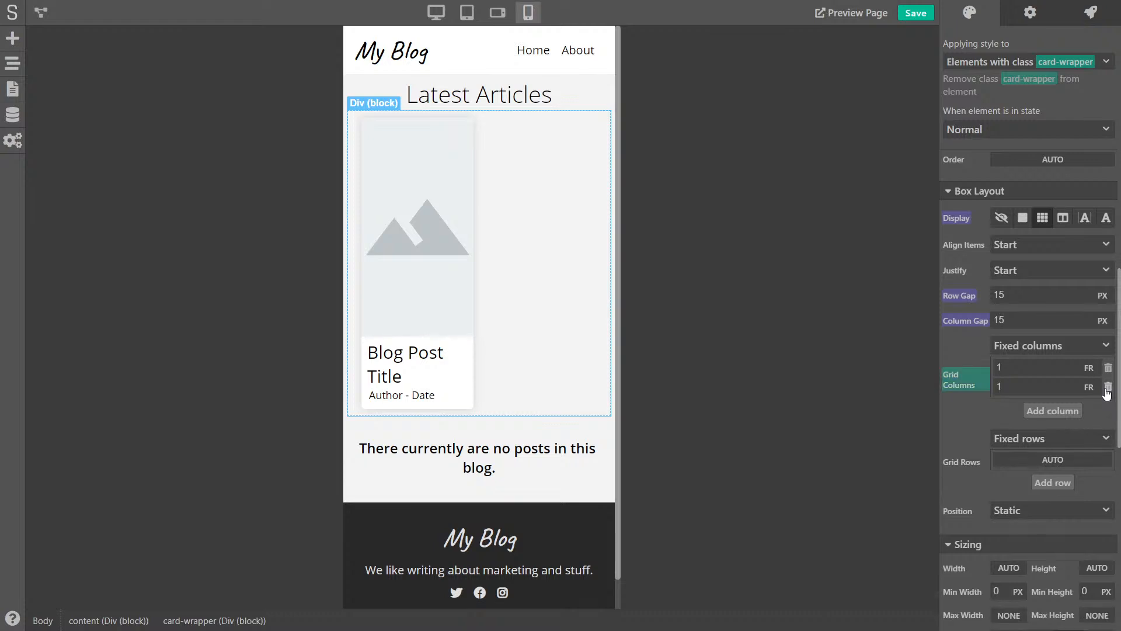
pyautogui.click(1108, 387)
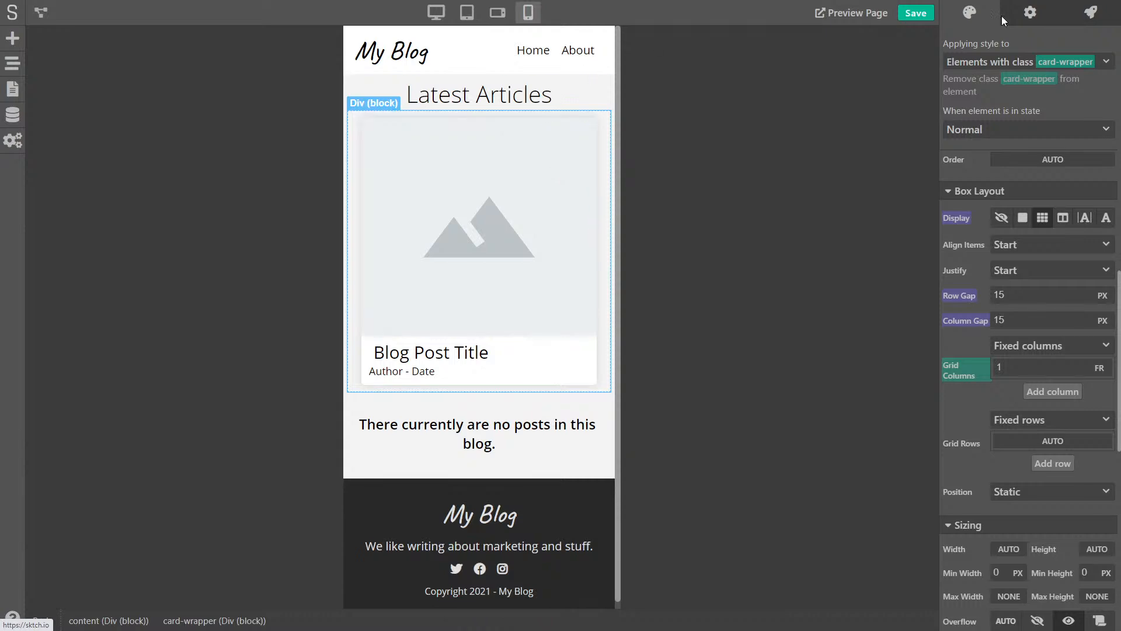
# Save the project and open the live preview of the Simple Blog home page.
pyautogui.click(919, 14)
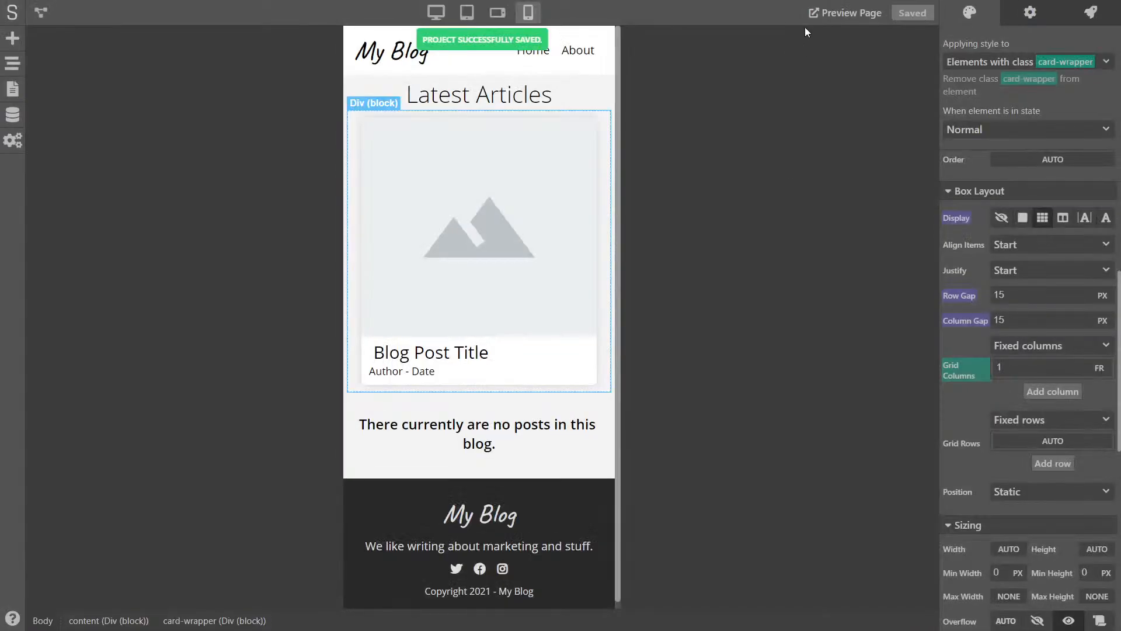
pyautogui.click(841, 15)
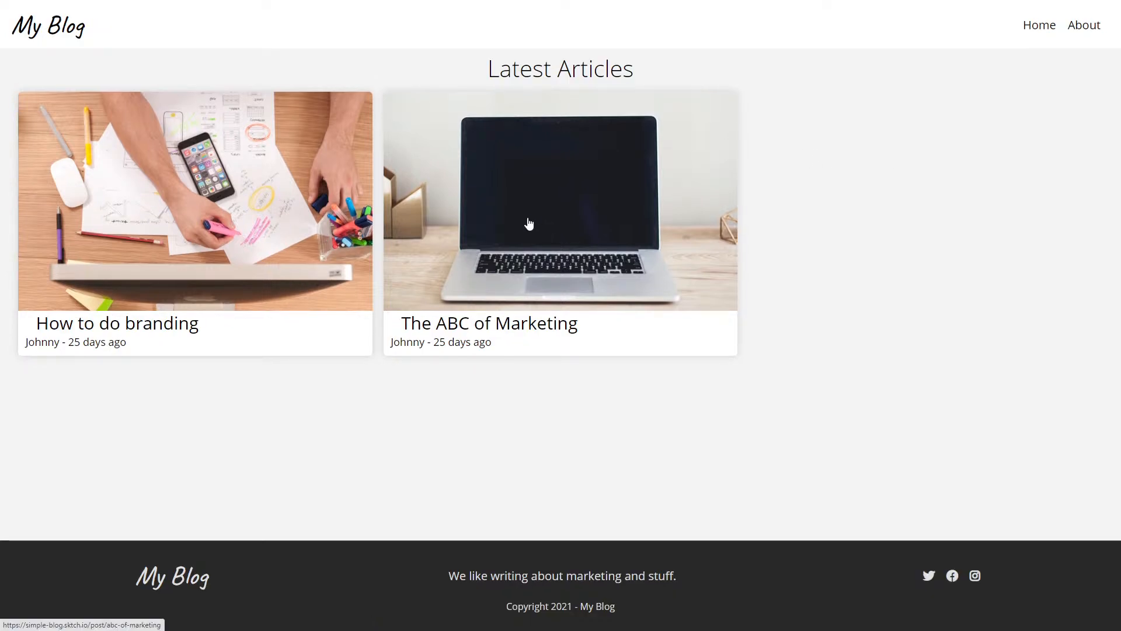
# Open the browser's DevTools by inspecting the card grid area of the previewed page, and reposition their window.
pyautogui.rightClick(834, 186)
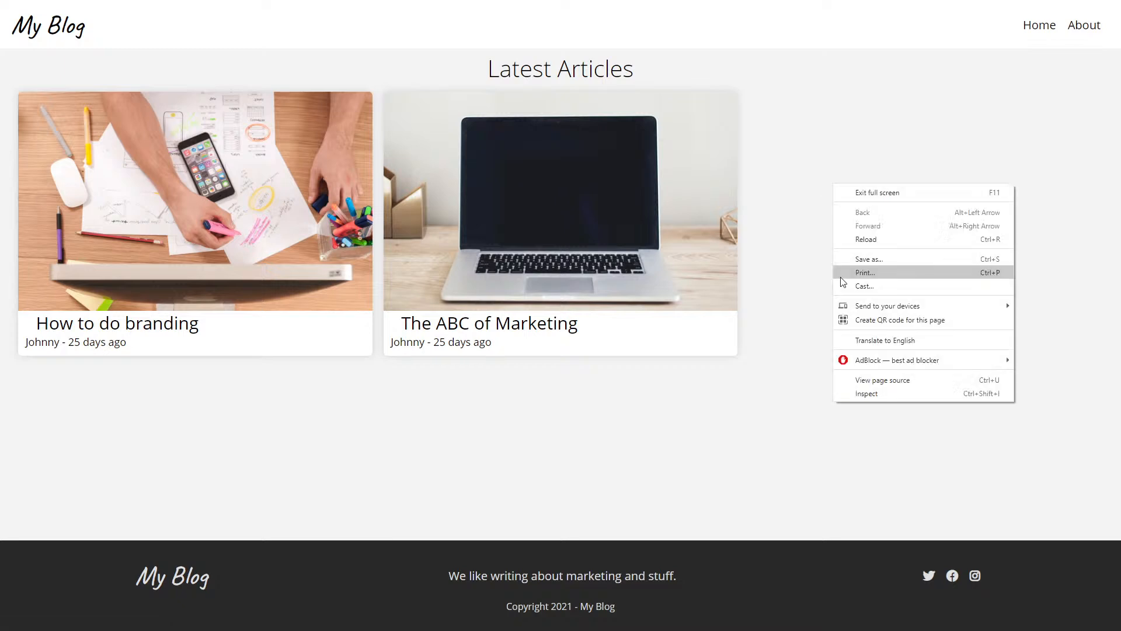
pyautogui.click(897, 395)
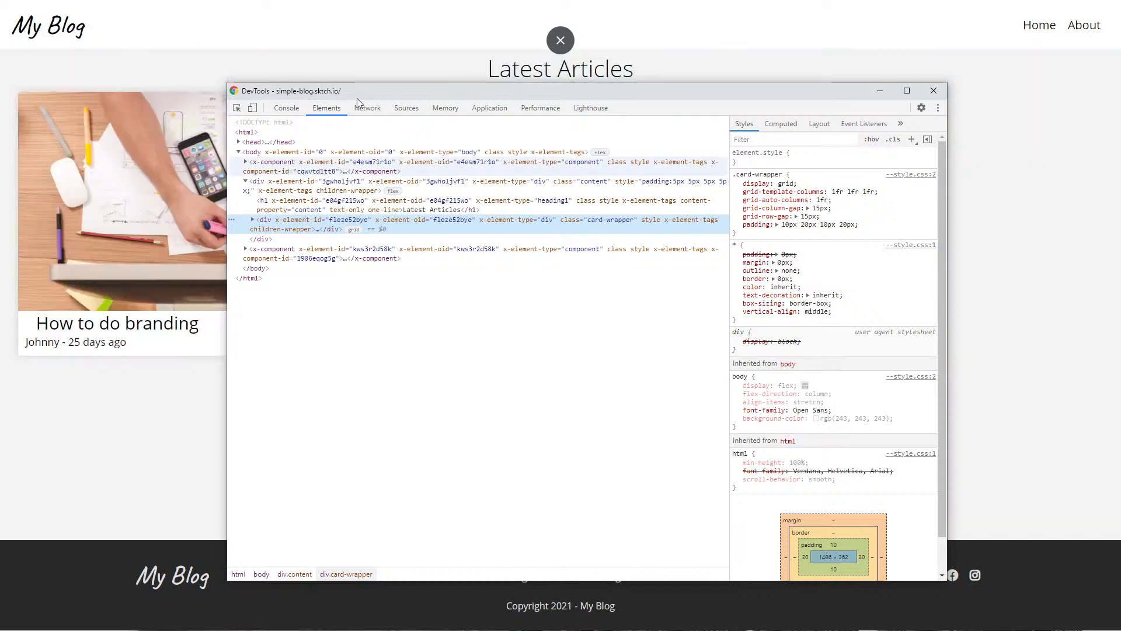
pyautogui.moveTo(320, 96); pyautogui.dragTo(270, 64)
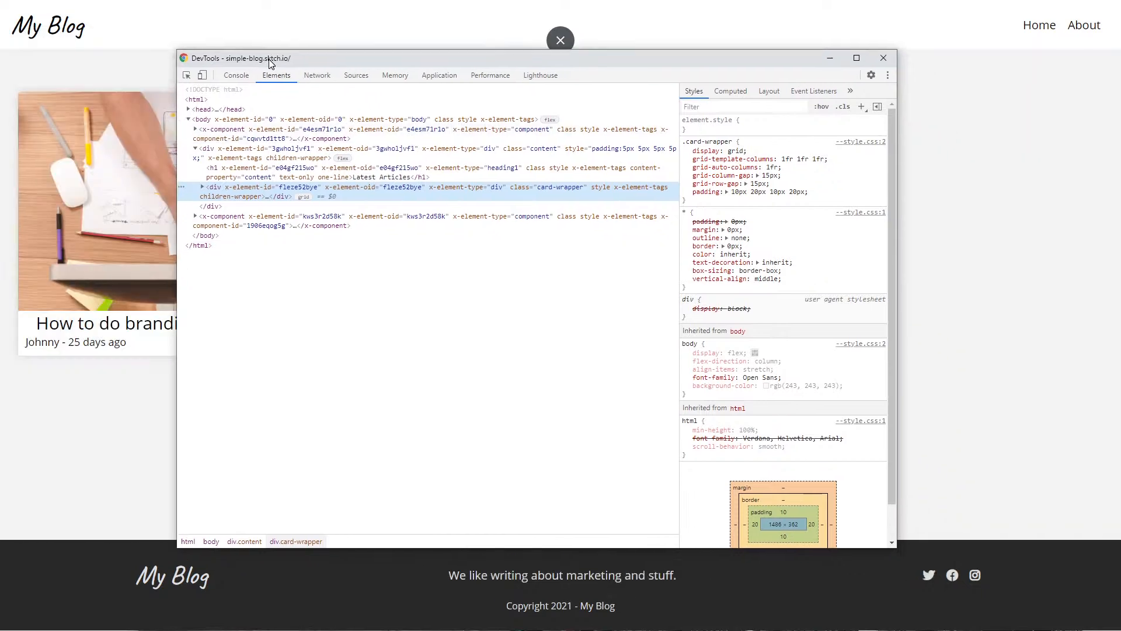
pyautogui.click(888, 76)
pyautogui.click(866, 95)
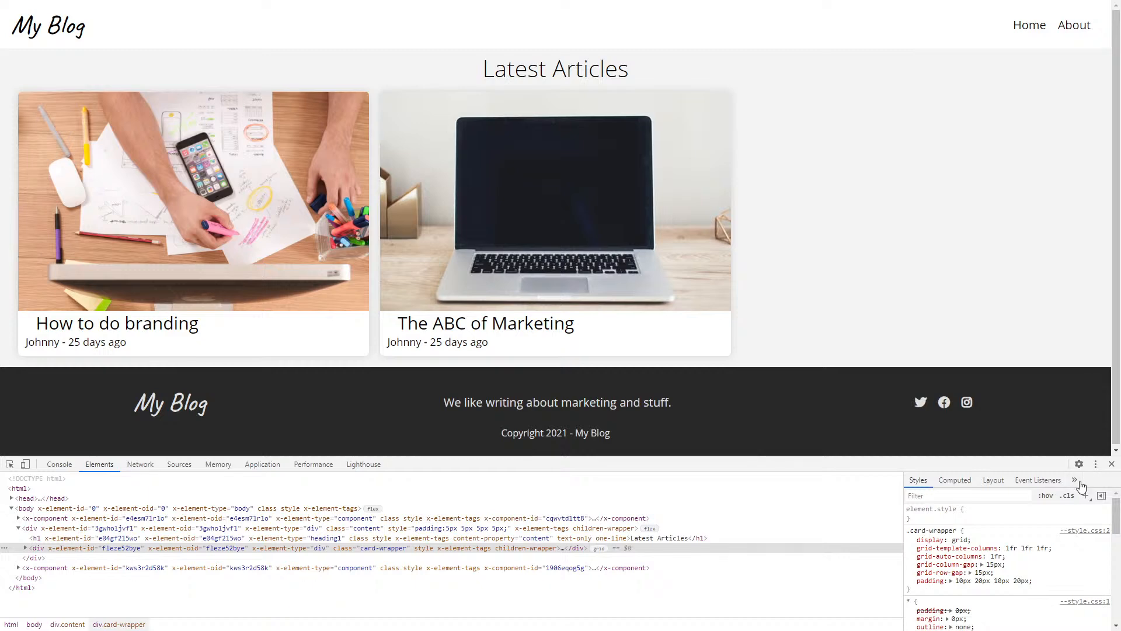
pyautogui.click(1097, 465)
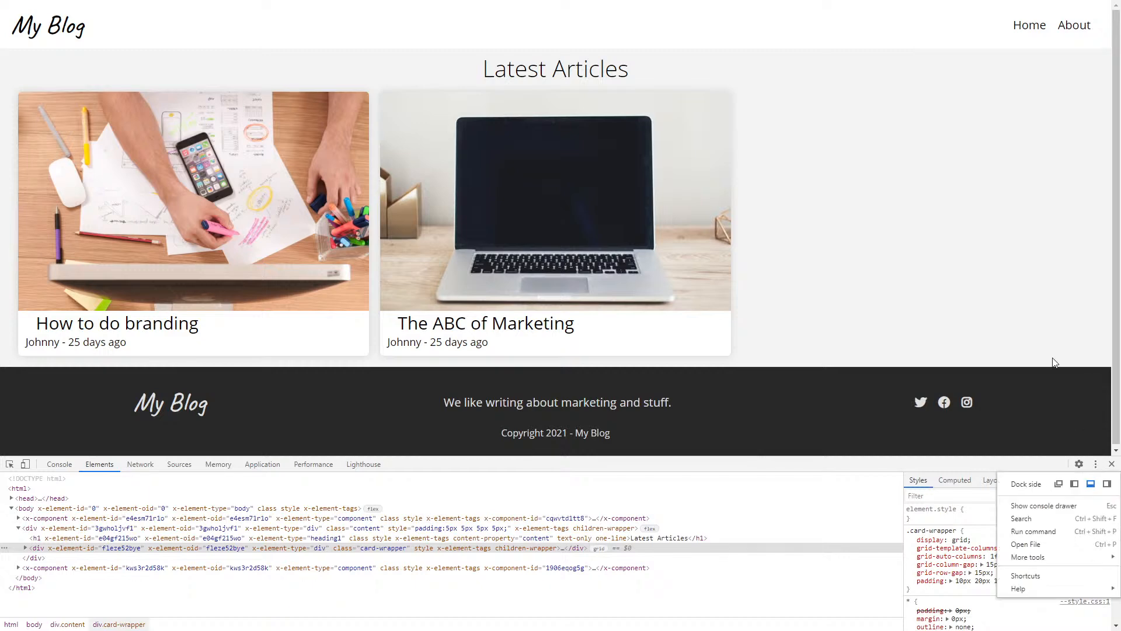
pyautogui.click(1059, 483)
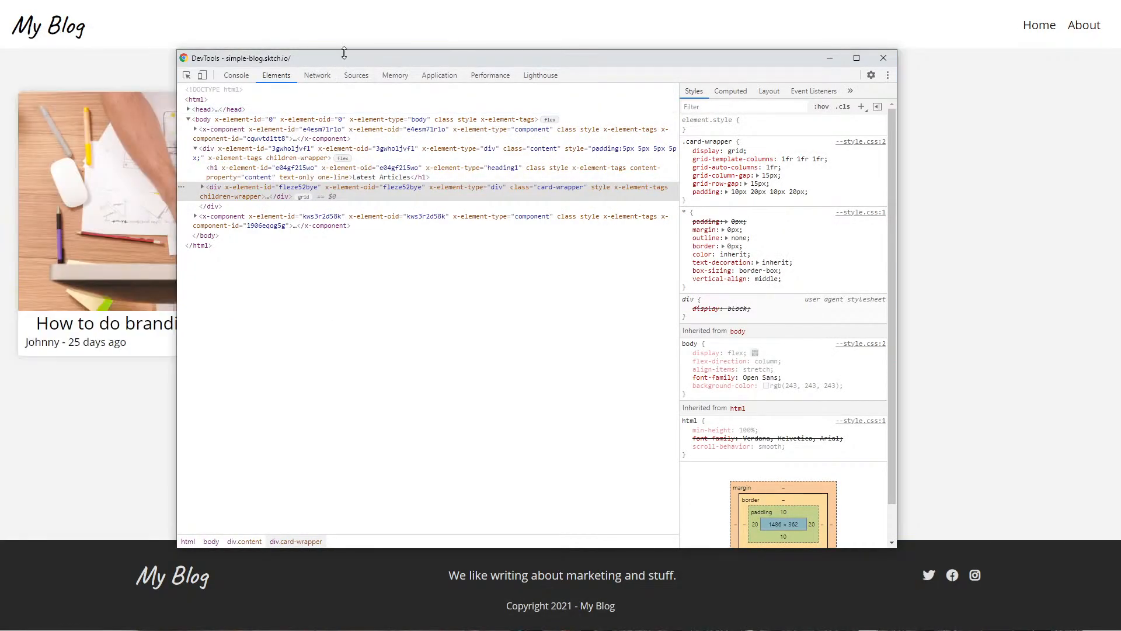
# Turn on device emulation for the previewed blog page and bring the page in front of the DevTools window.
pyautogui.moveTo(343, 59); pyautogui.dragTo(362, 129)
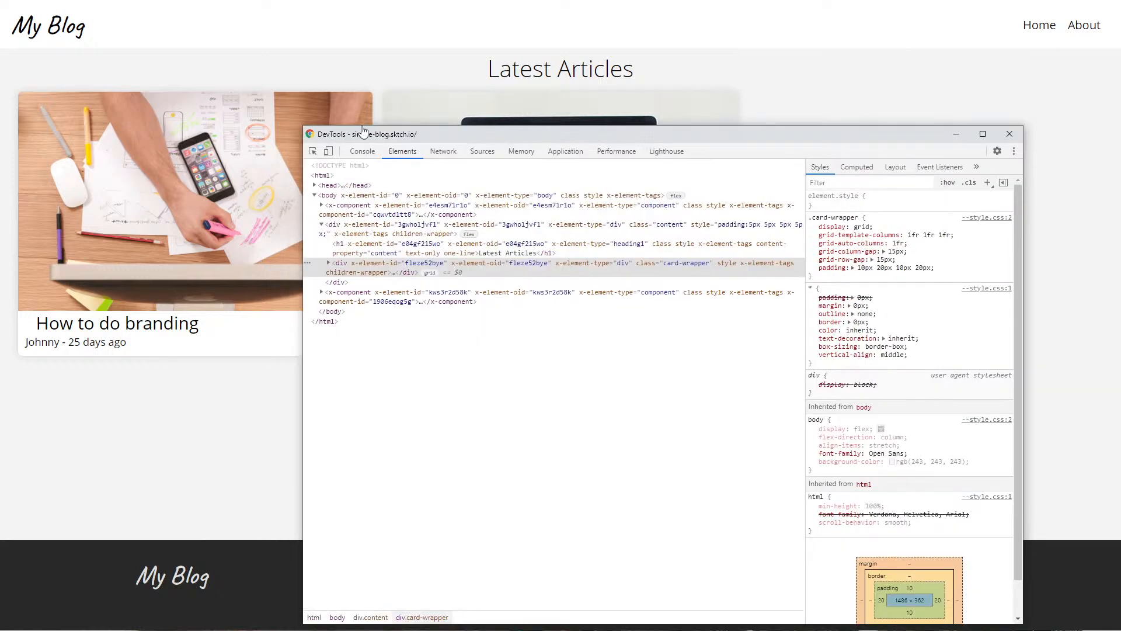
pyautogui.click(328, 153)
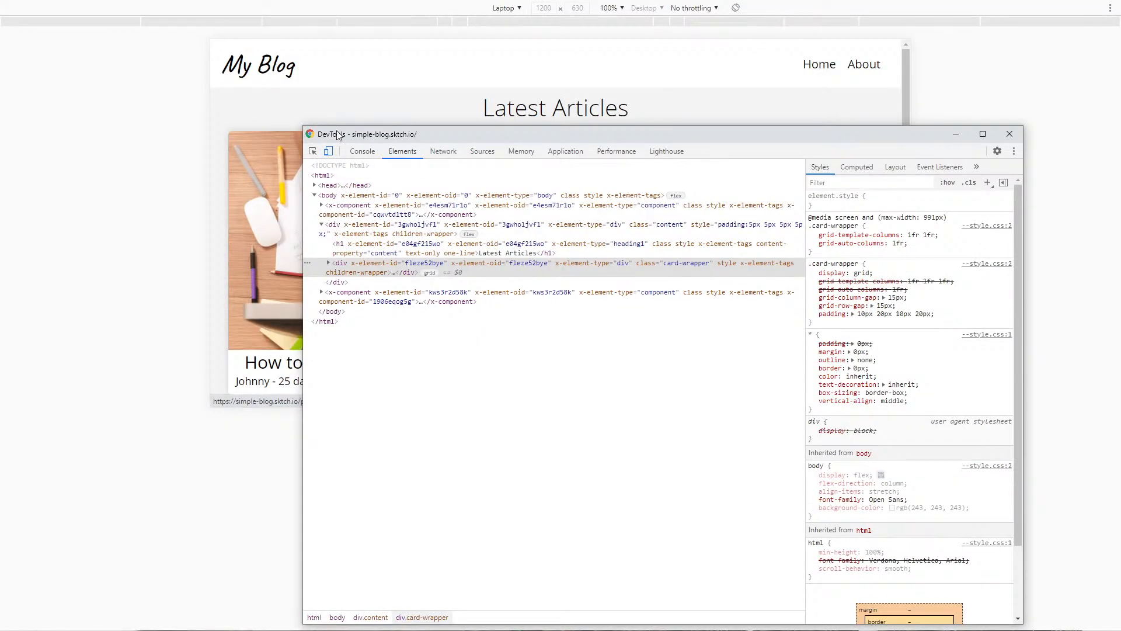
pyautogui.moveTo(364, 139); pyautogui.dragTo(239, 70)
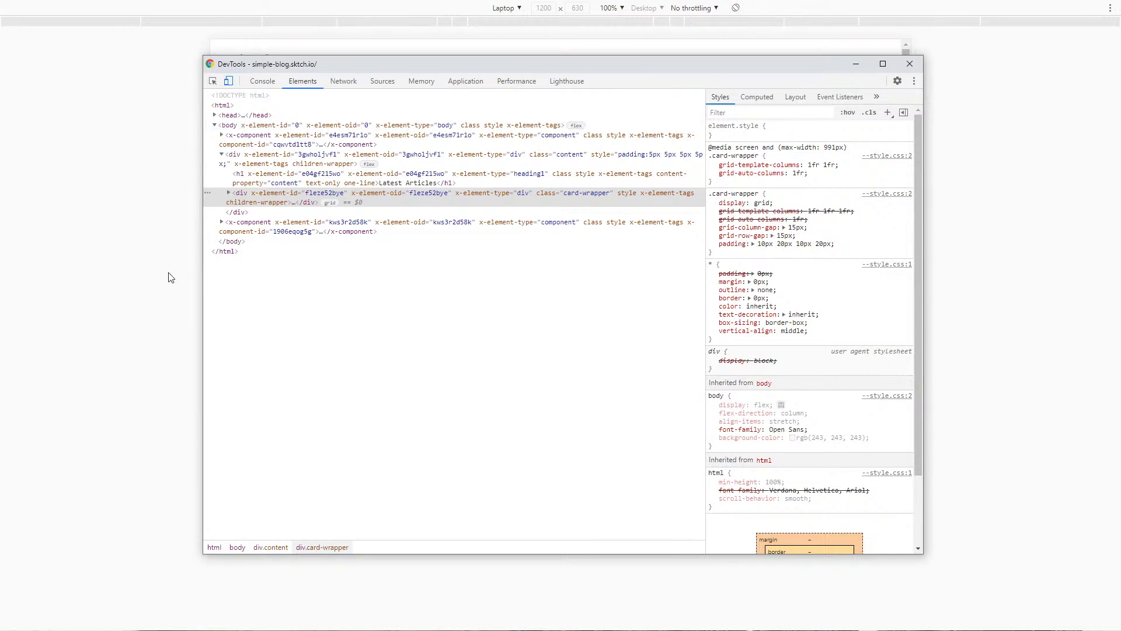
pyautogui.click(154, 279)
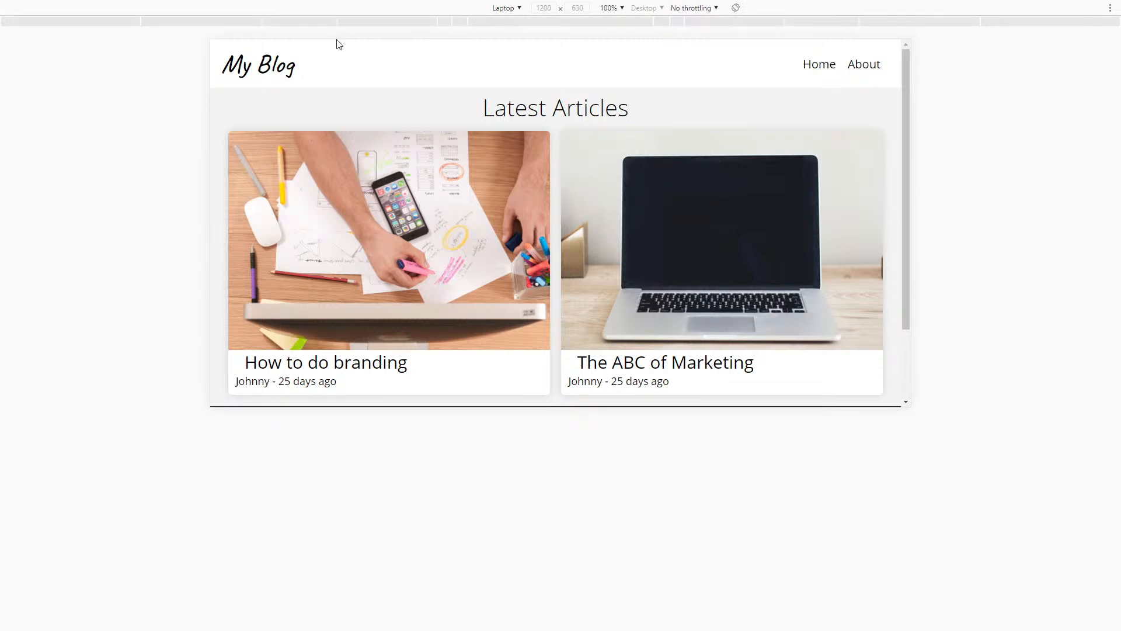
# Examine the blog home page's card layout in device emulation at 768 px tablet width and 425 px mobile width.
pyautogui.moveTo(303, 27)
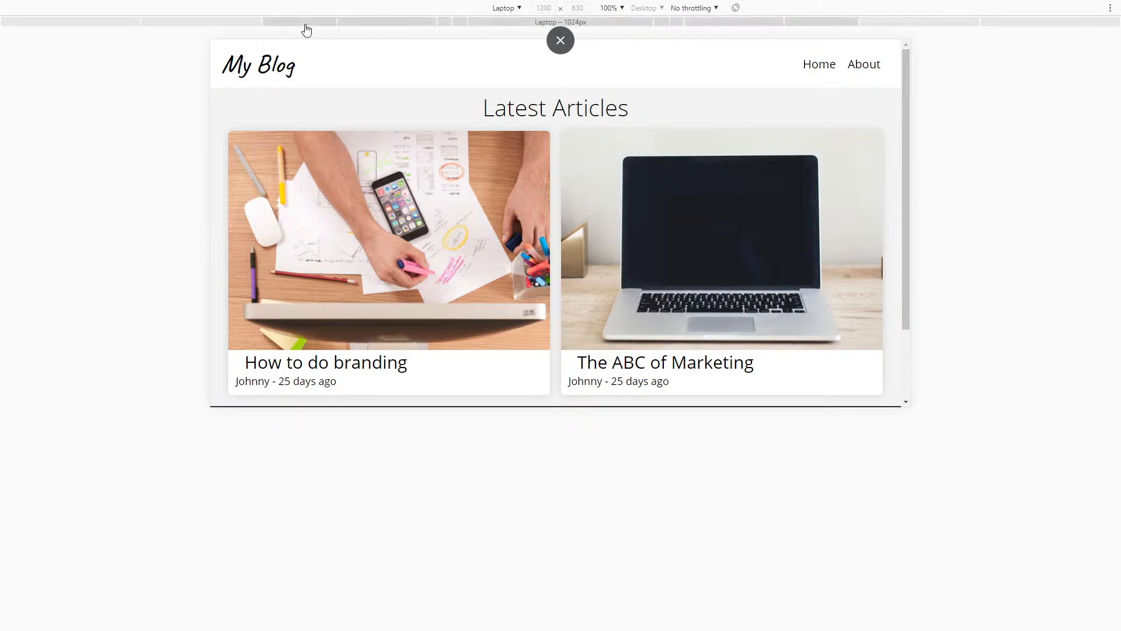
pyautogui.click(412, 25)
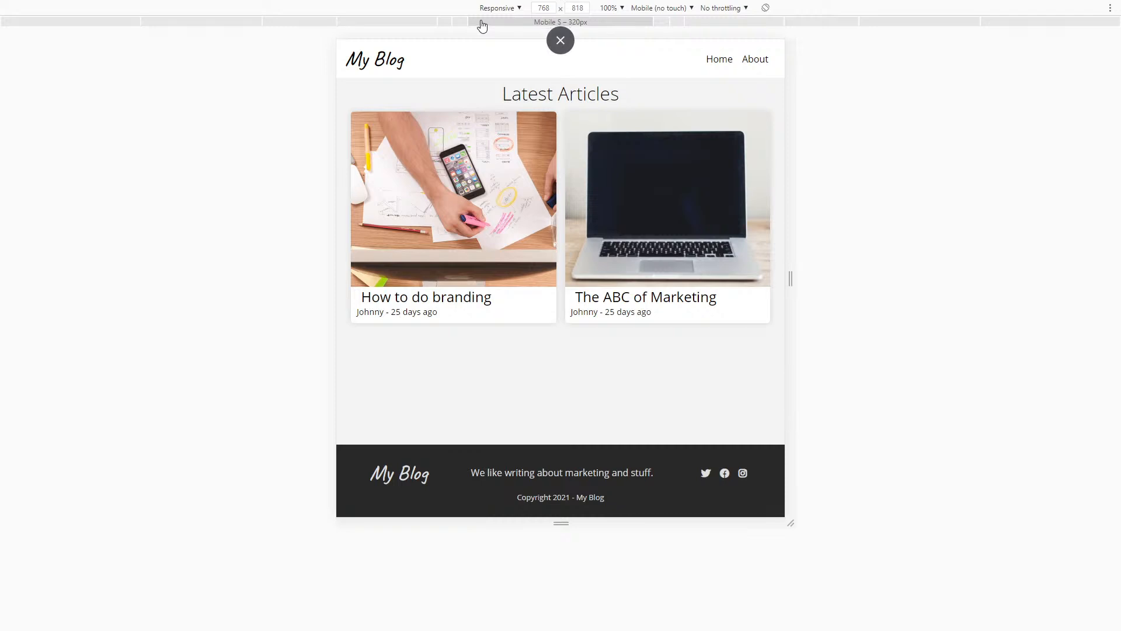
pyautogui.click(449, 23)
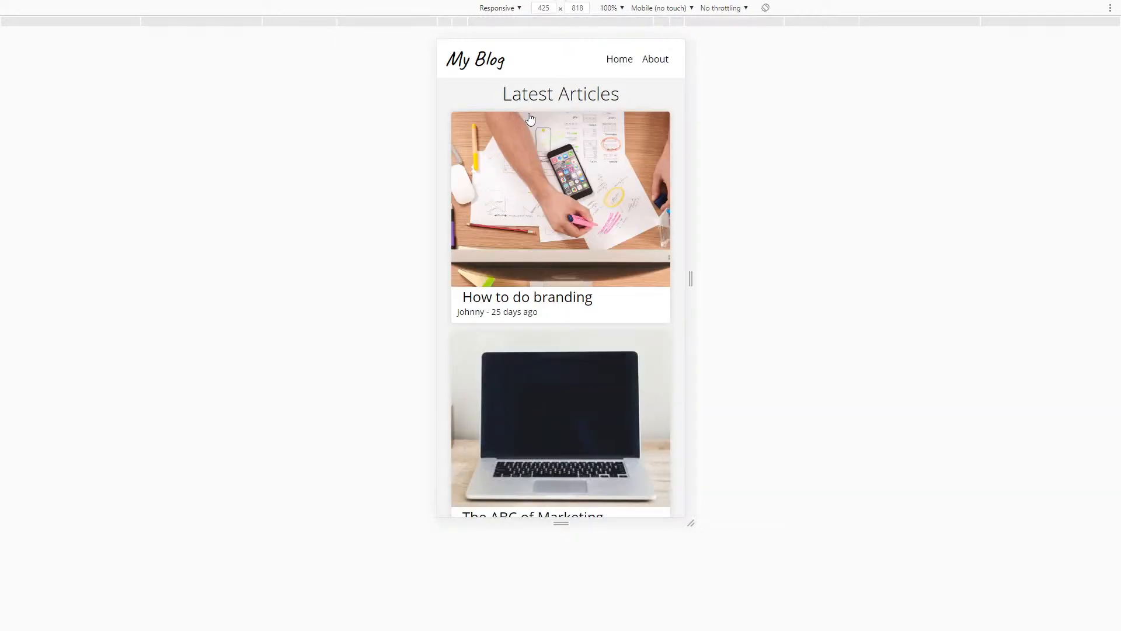
pyautogui.scroll(-3, 528, 244)
pyautogui.scroll(3, 527, 243)
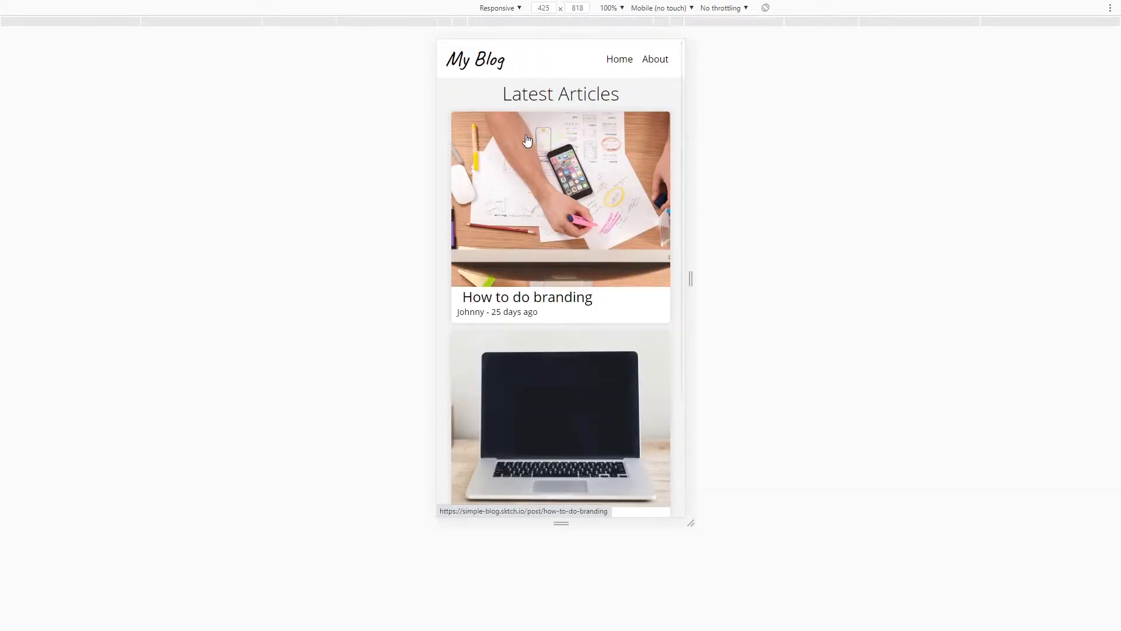
pyautogui.scroll(-3, 547, 151)
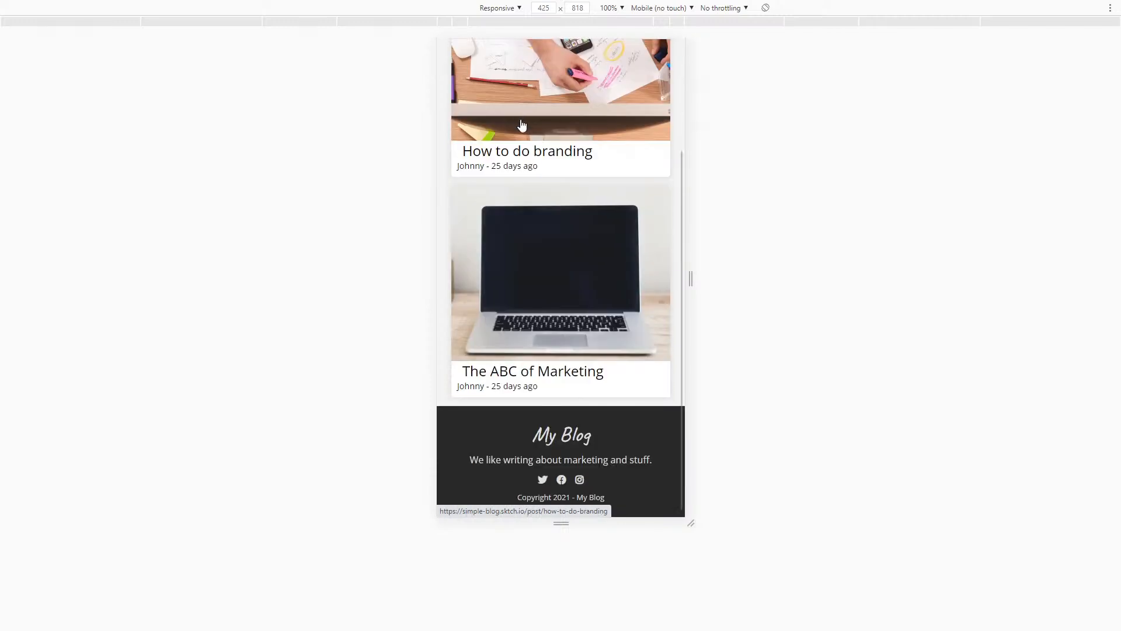
pyautogui.scroll(3, 533, 306)
pyautogui.scroll(-3, 534, 307)
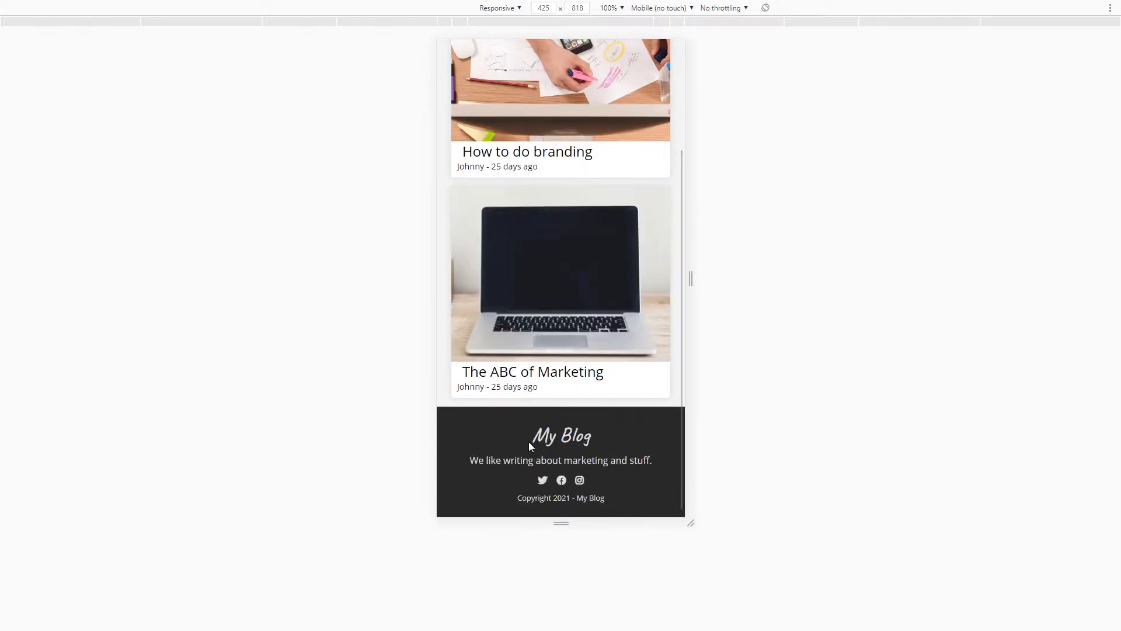
pyautogui.scroll(3, 530, 444)
# Open the "How to do branding" article from the home page and examine its comments, form and footer at mobile width.
pyautogui.click(555, 188)
pyautogui.scroll(-6, 559, 212)
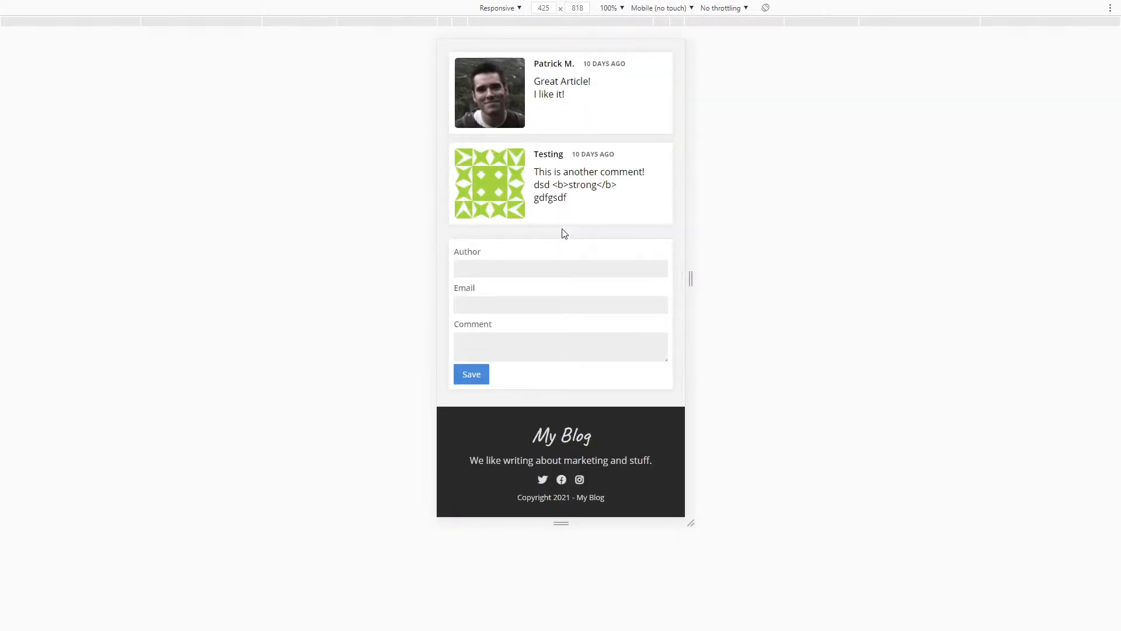
pyautogui.scroll(6, 564, 234)
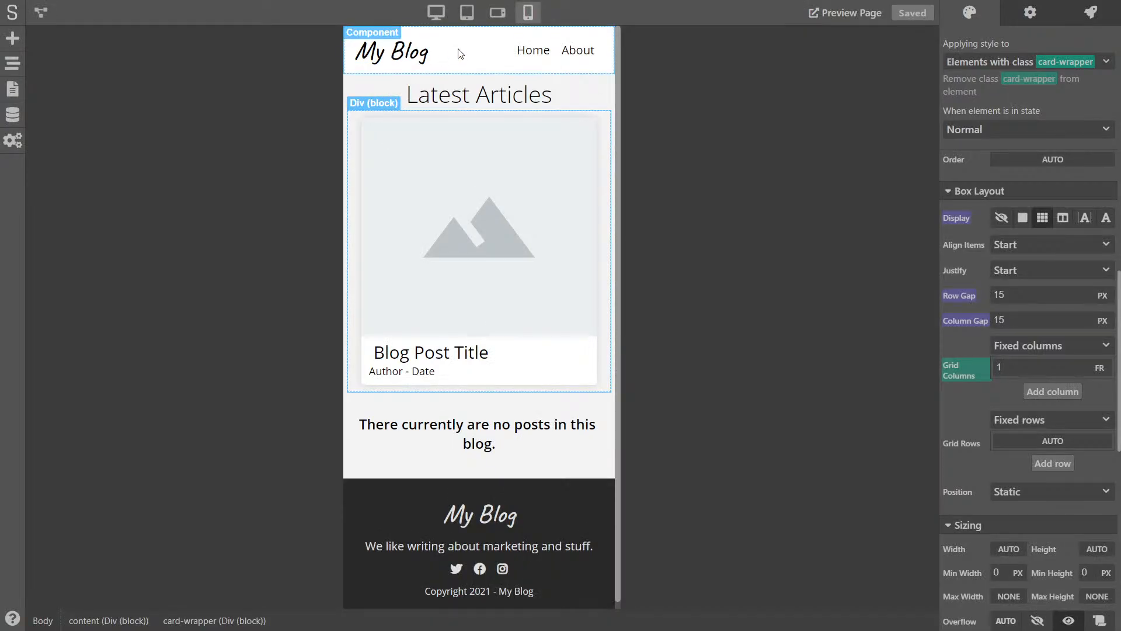
# Switch to the editor, open the Header component, hide its menu block in the portrait mobile view, and save the project.
pyautogui.click(460, 53)
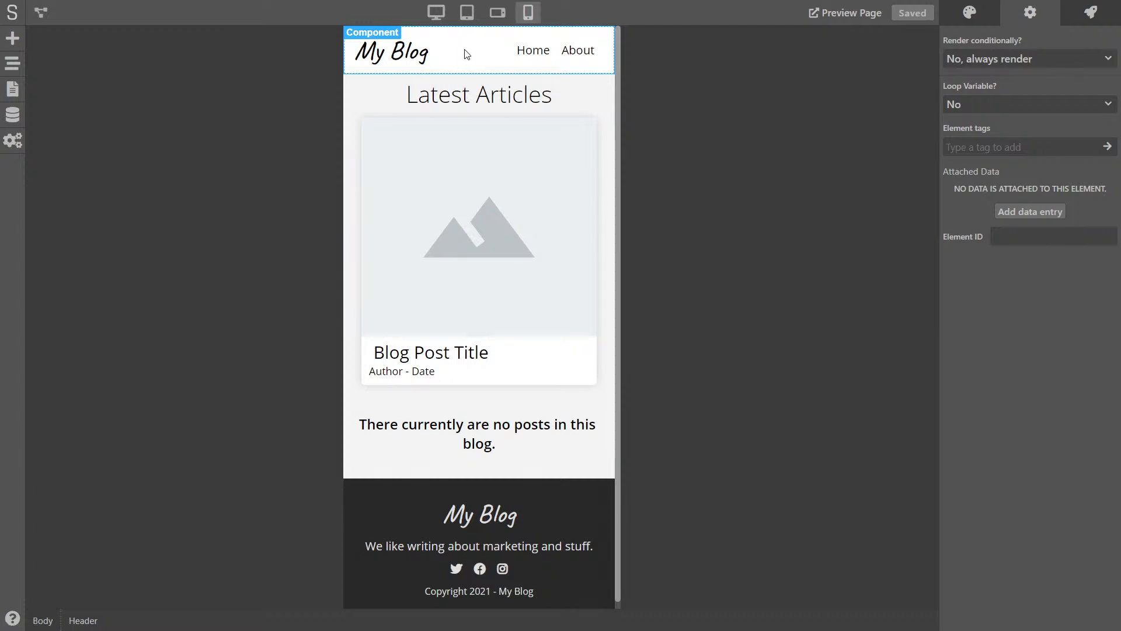
pyautogui.doubleClick(467, 55)
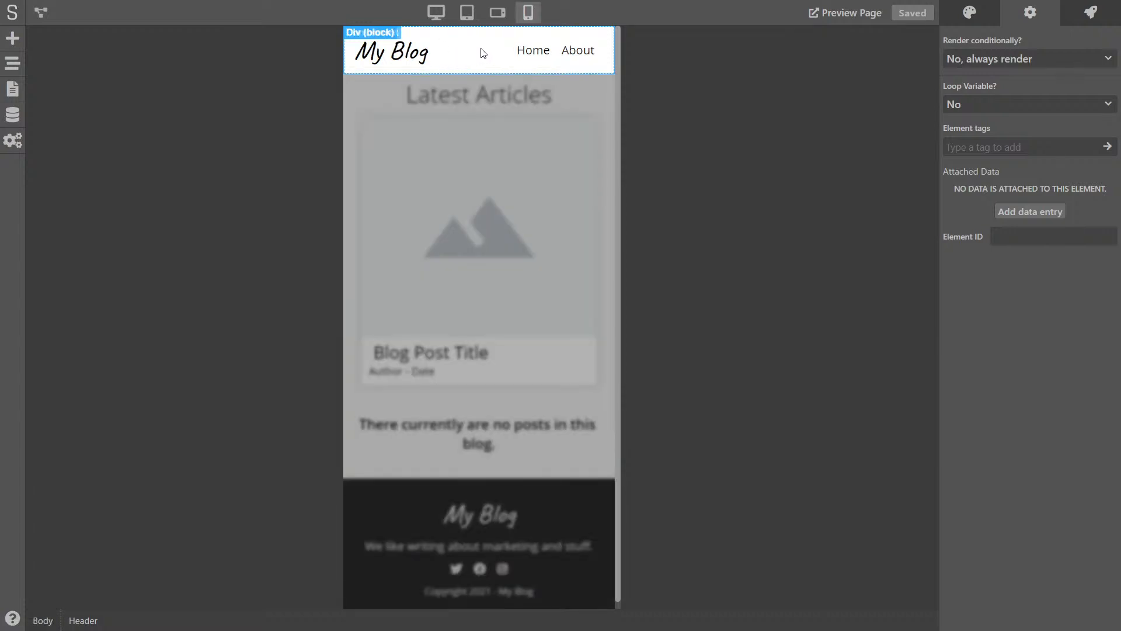
pyautogui.click(557, 63)
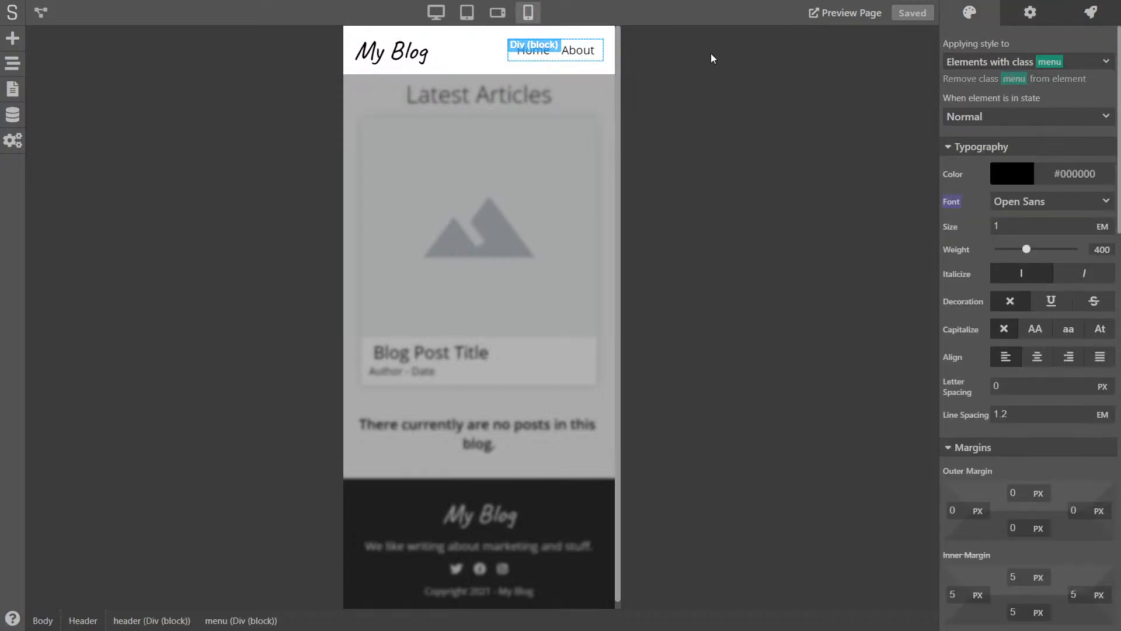
pyautogui.click(498, 17)
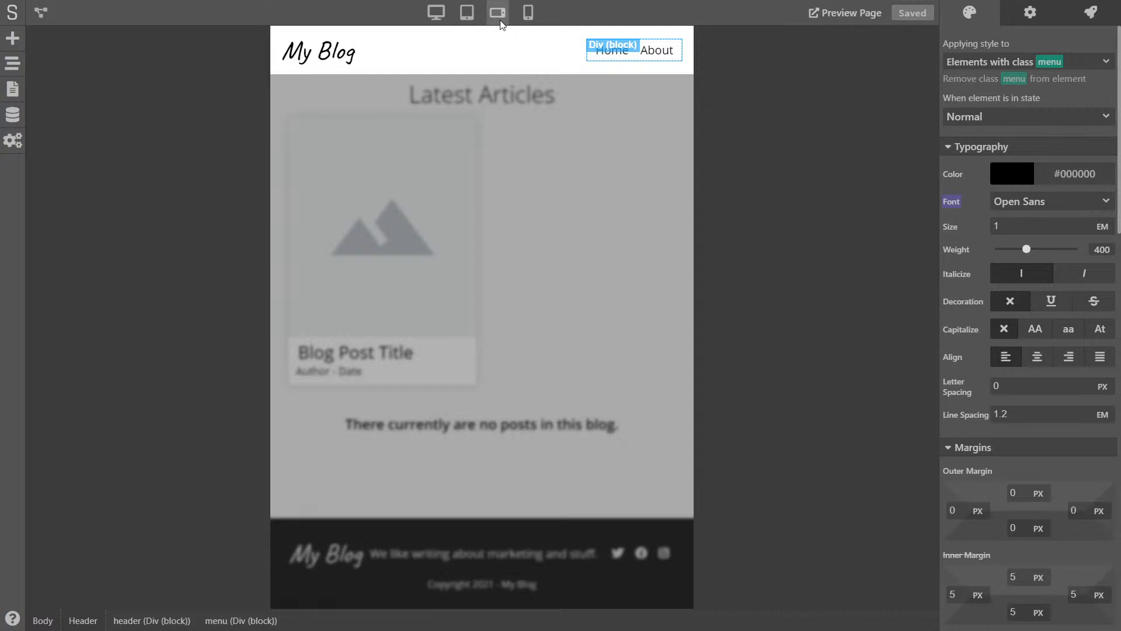
pyautogui.click(529, 17)
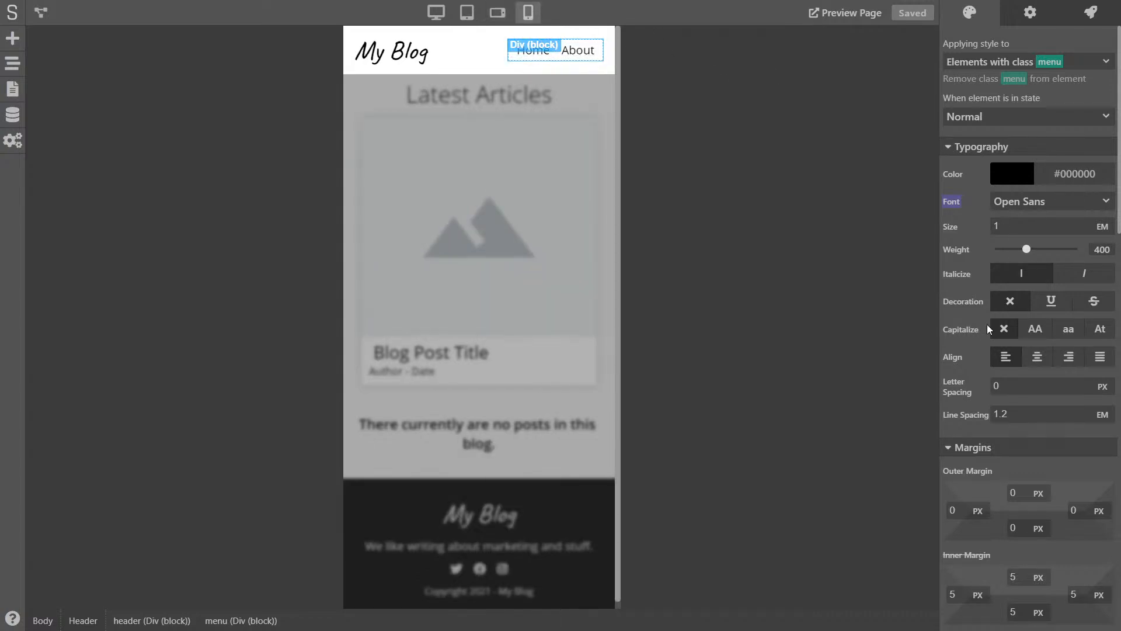
pyautogui.scroll(-1, 968, 314)
pyautogui.scroll(-15, 968, 313)
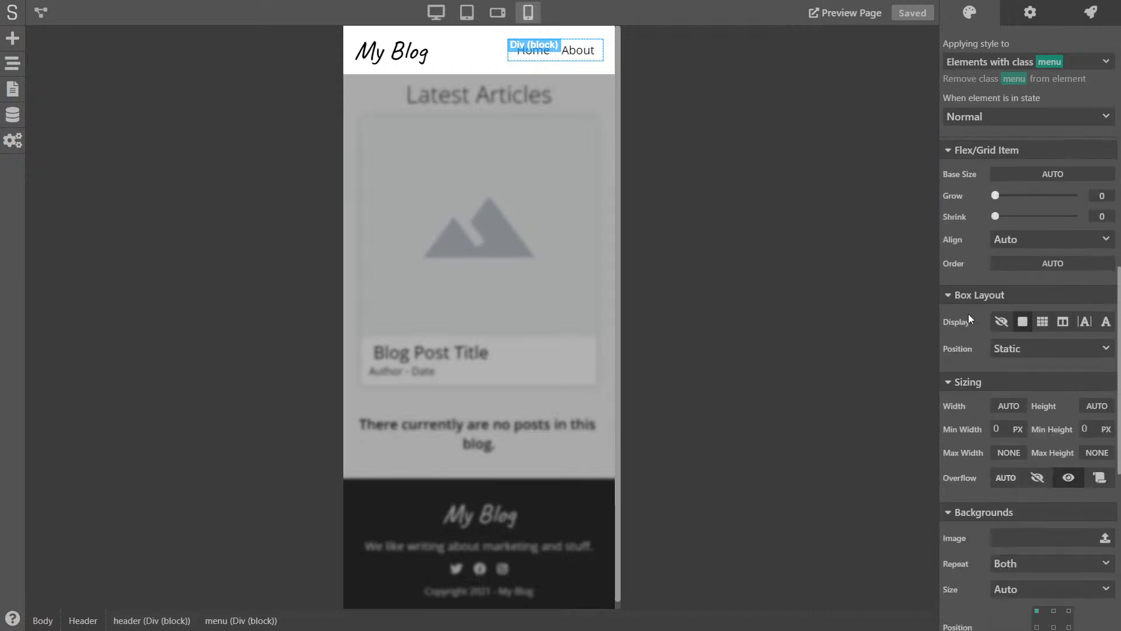
pyautogui.click(1002, 323)
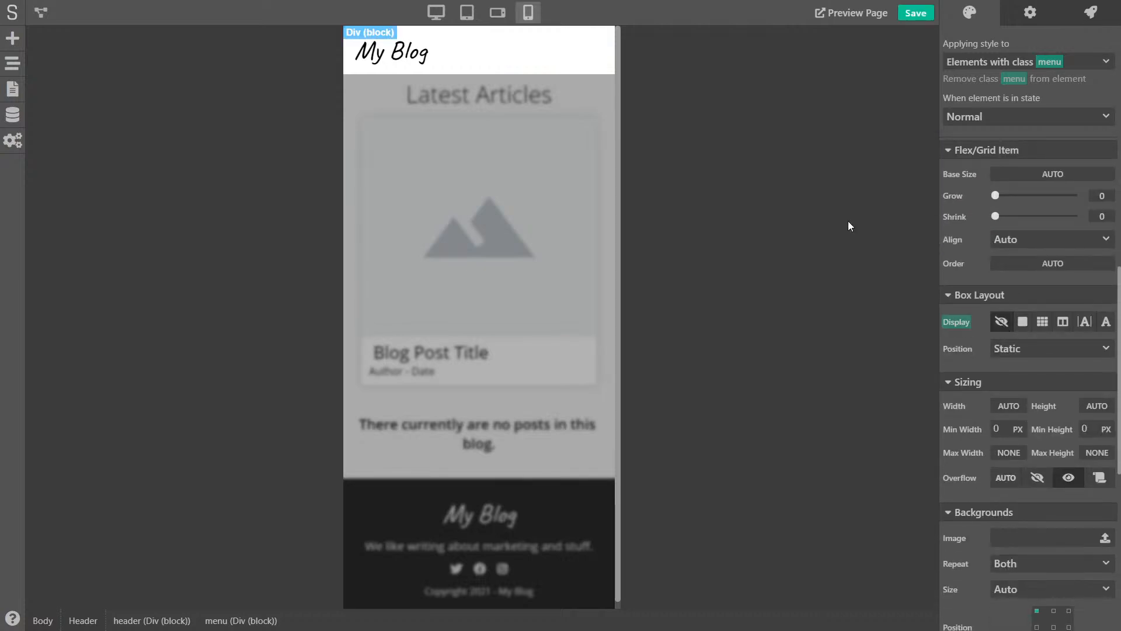
pyautogui.click(916, 21)
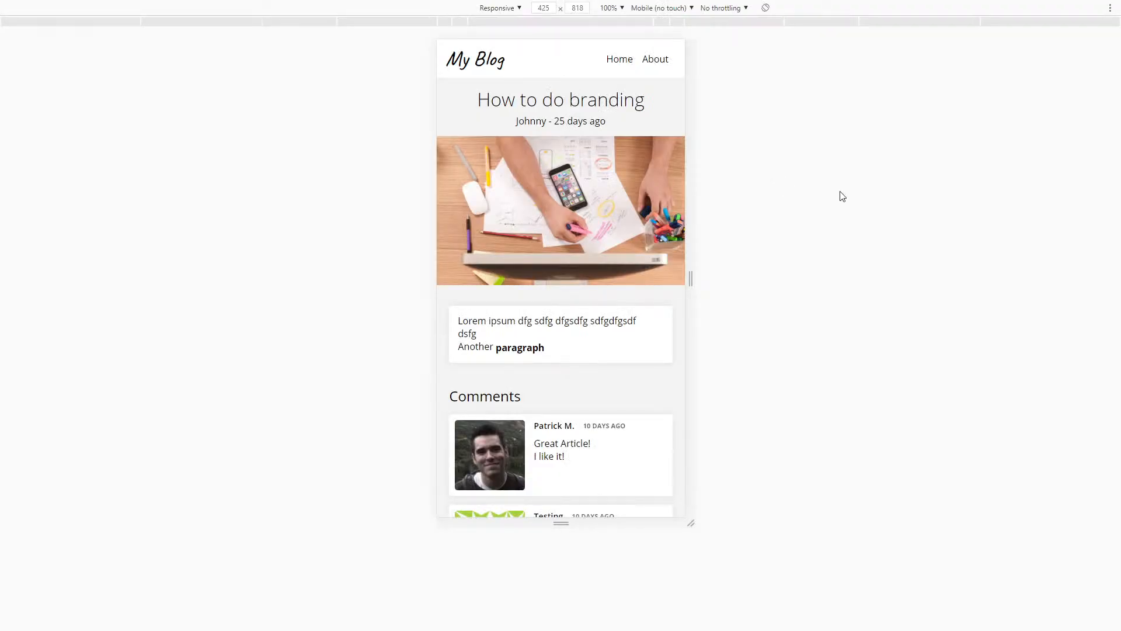
# Reload the previewed article and check the header menu at about 735 px, about 381 px and 425 px widths.
pyautogui.press('F5')
pyautogui.moveTo(695, 238); pyautogui.dragTo(783, 239)
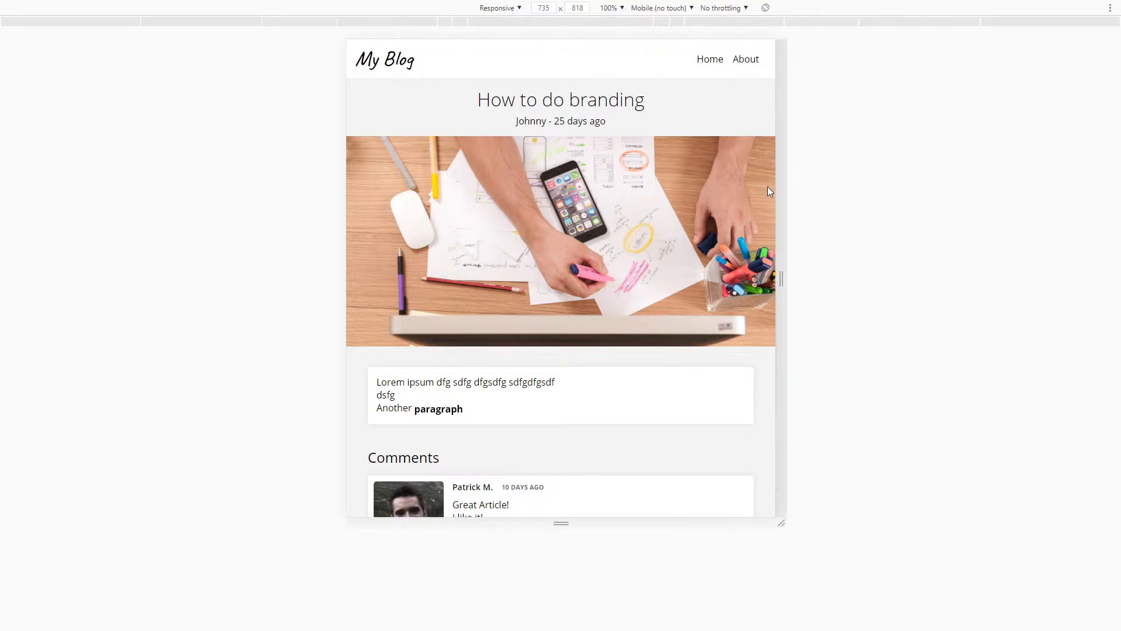
pyautogui.moveTo(786, 186); pyautogui.dragTo(679, 188)
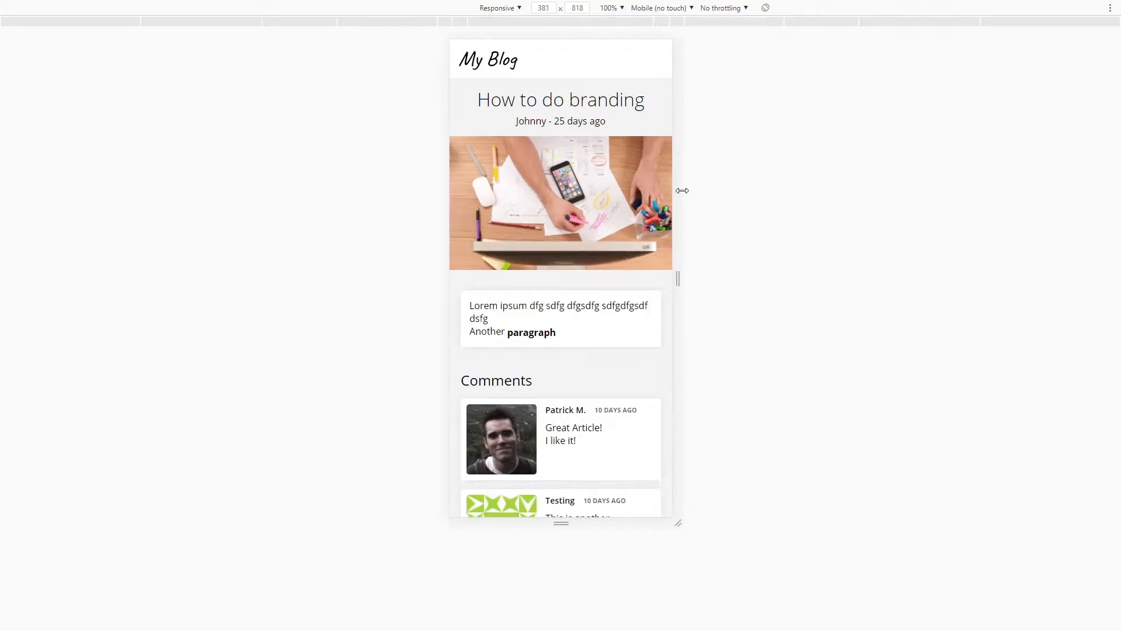
pyautogui.click(677, 24)
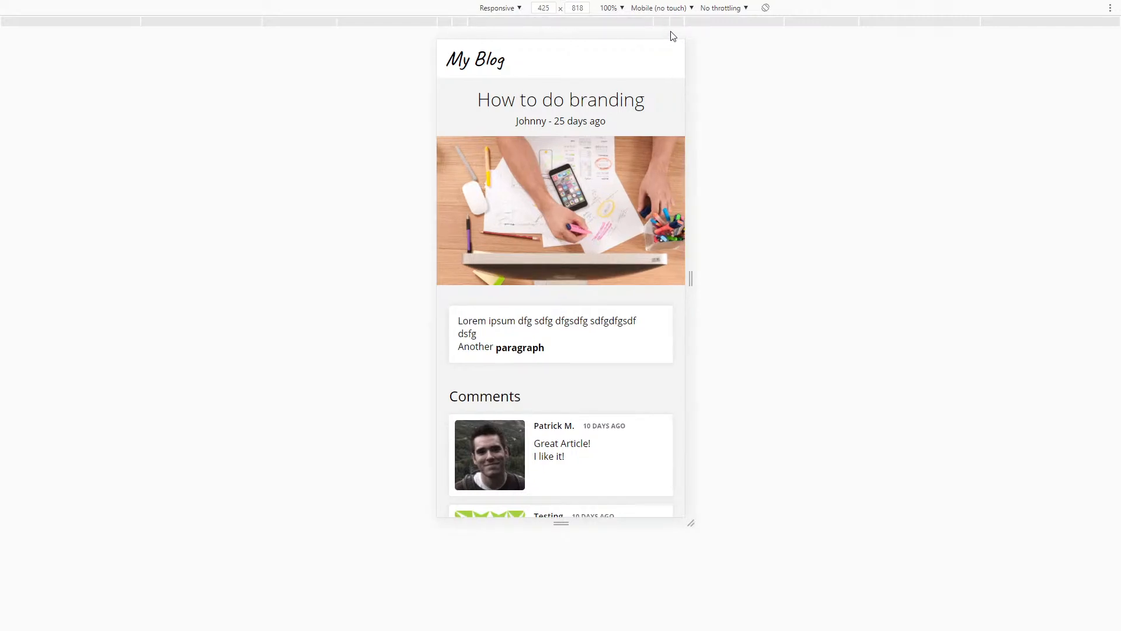
# Switch back to the editor and add an Icon element to the header beside the My Blog logo.
pyautogui.hotkey('alt', 'Tab')
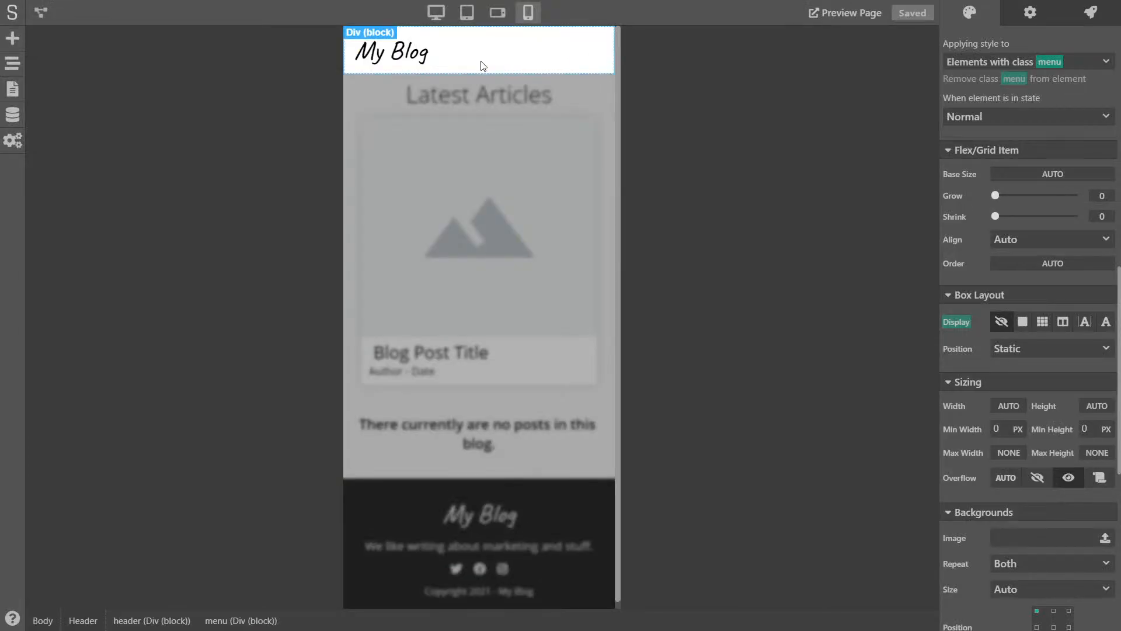
pyautogui.click(13, 40)
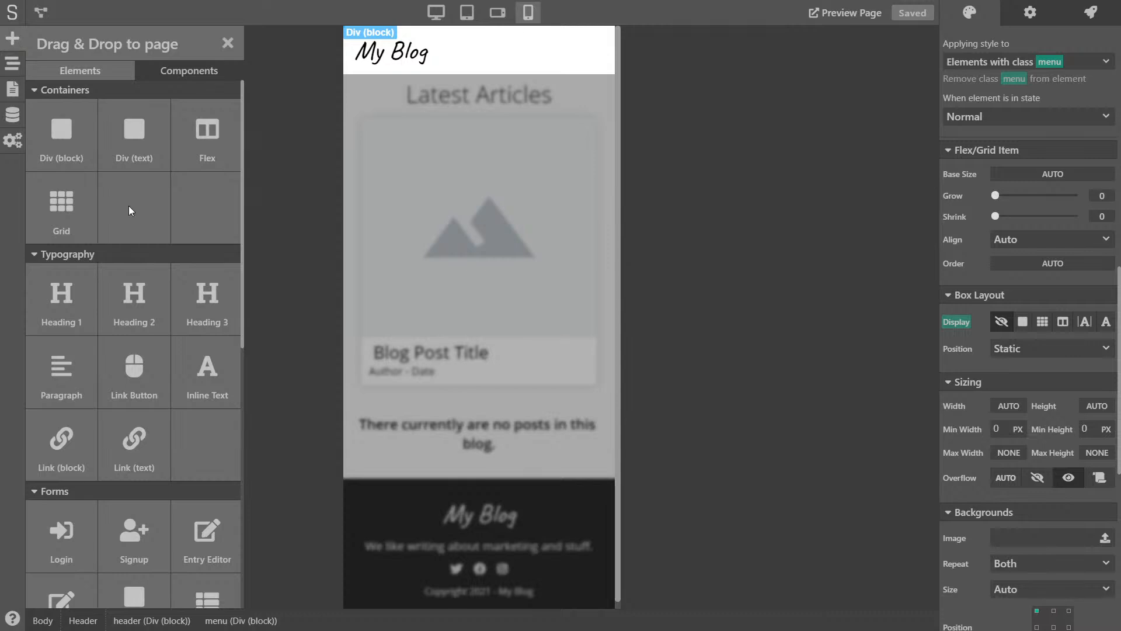
pyautogui.scroll(-8, 130, 253)
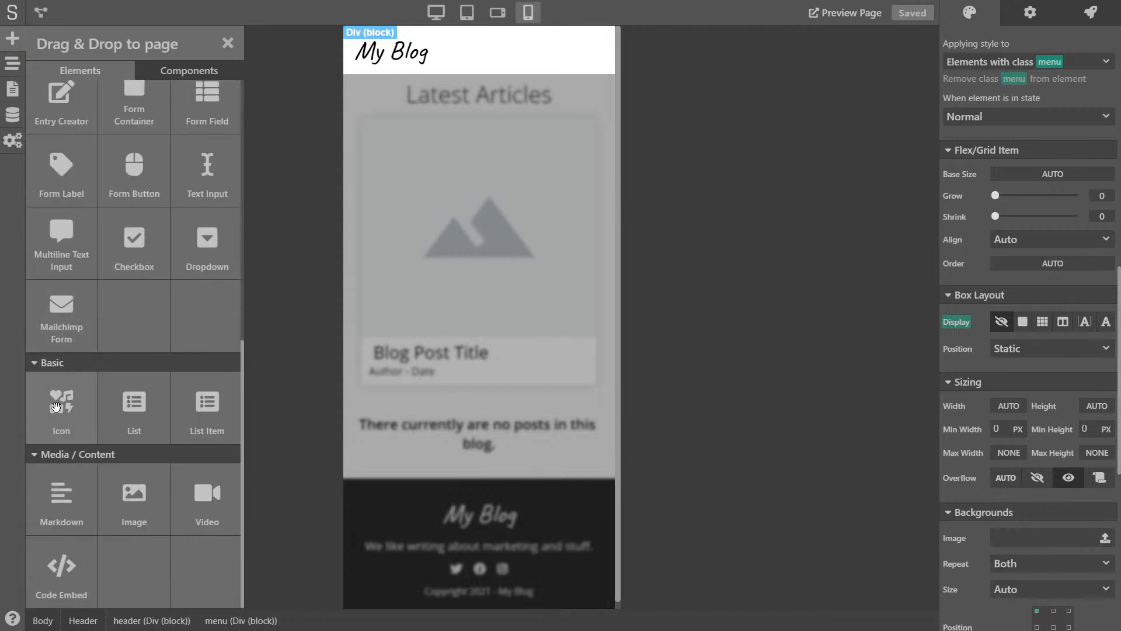
pyautogui.moveTo(56, 407); pyautogui.dragTo(568, 53)
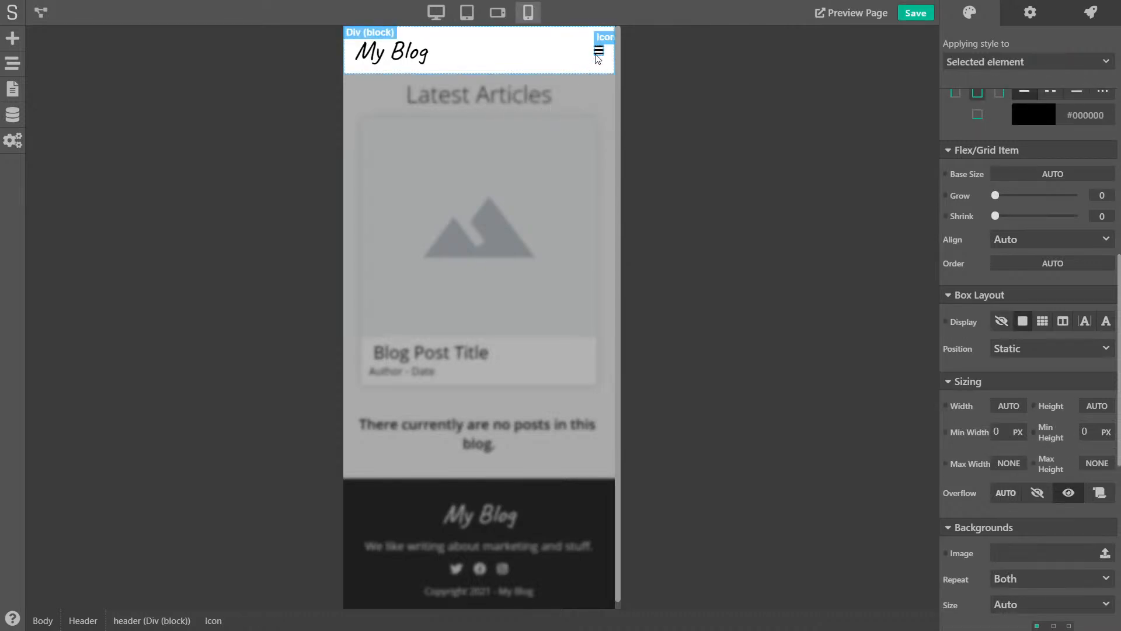
# Create a new class named open-mobile-menu for the header's hamburger icon.
pyautogui.scroll(7, 997, 129)
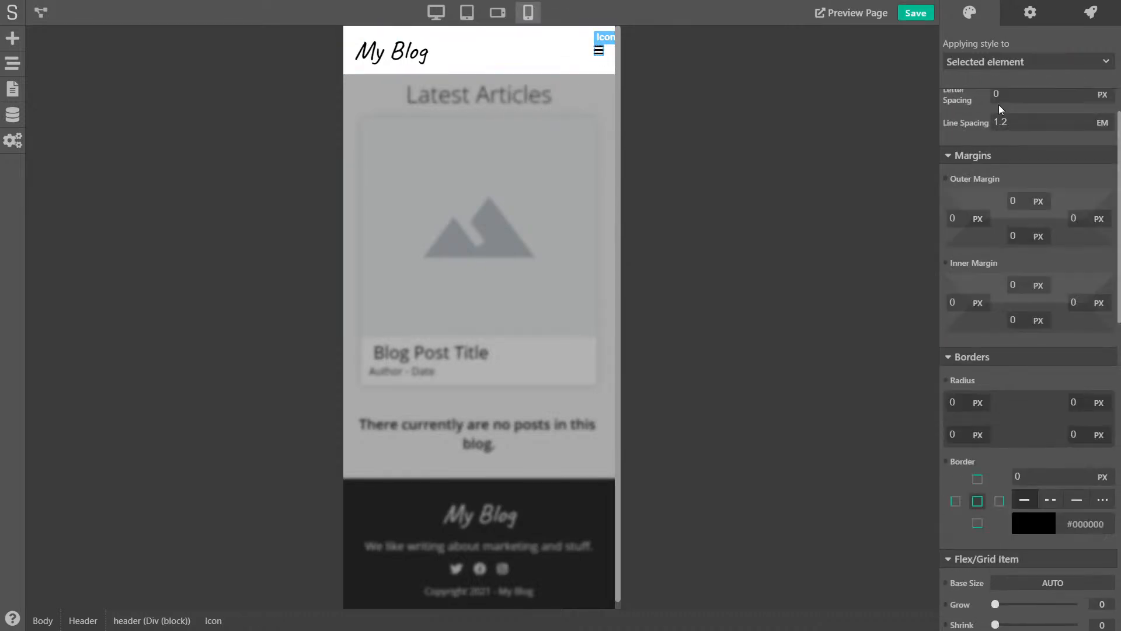
pyautogui.scroll(4, 998, 104)
pyautogui.click(1001, 62)
pyautogui.click(990, 121)
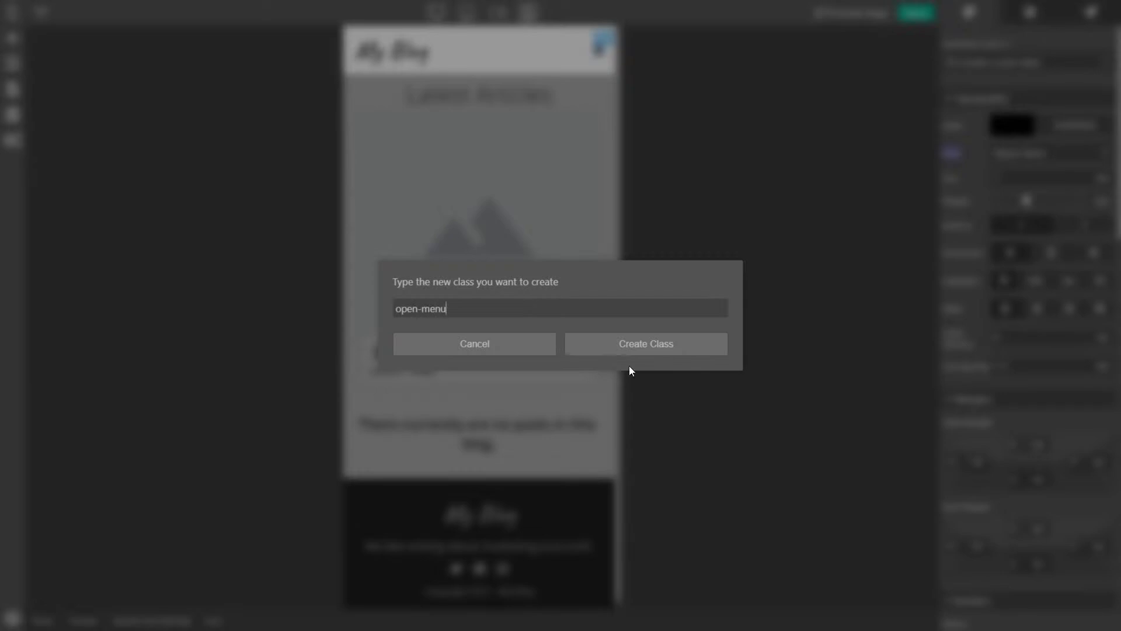
pyautogui.write('mobile-')
pyautogui.click(635, 346)
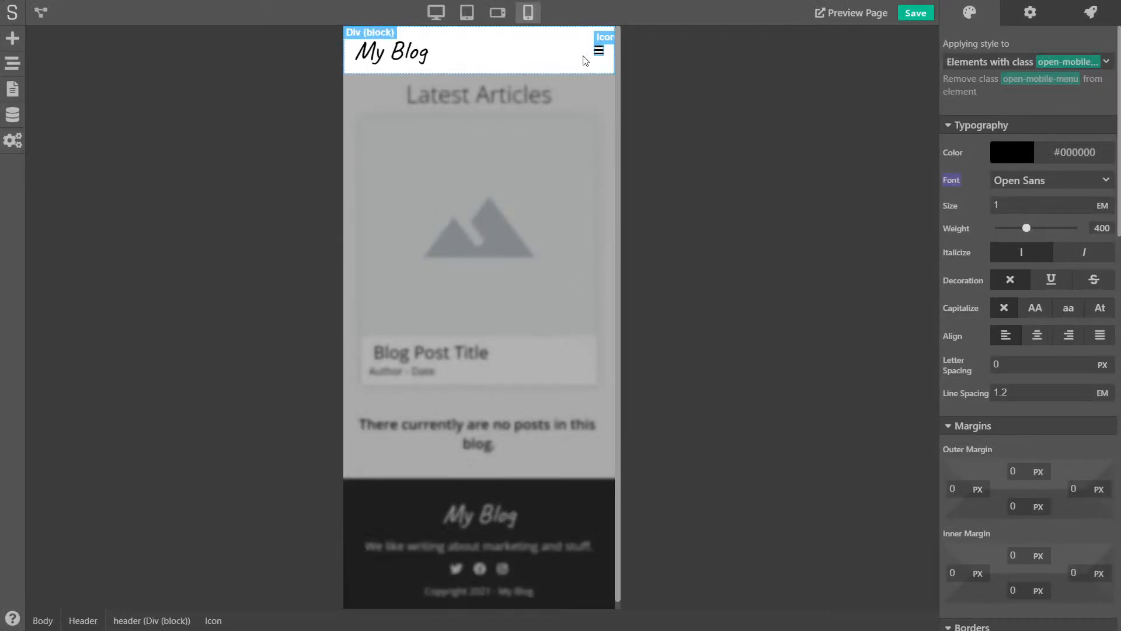
# Set the typography size of the open-mobile-menu class to 1.4 EM.
pyautogui.moveTo(1001, 212); pyautogui.dragTo(969, 212)
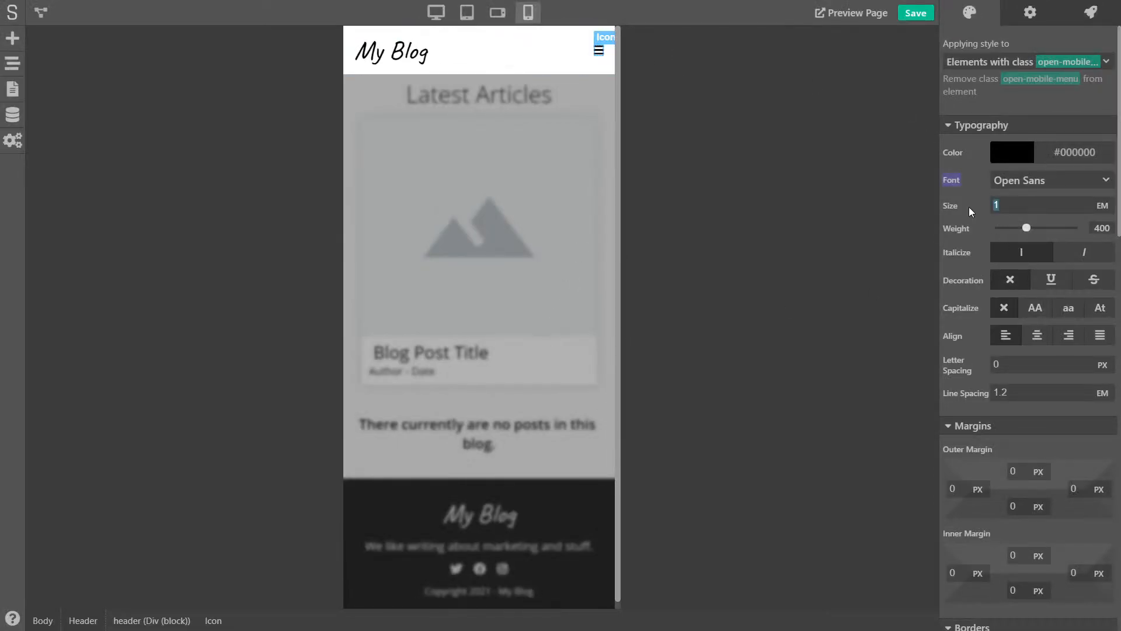
pyautogui.write('1.2')
pyautogui.moveTo(1011, 205); pyautogui.dragTo(949, 214)
pyautogui.write('1.4')
# Add a Div (block) element inside the header after the hamburger icon.
pyautogui.click(564, 61)
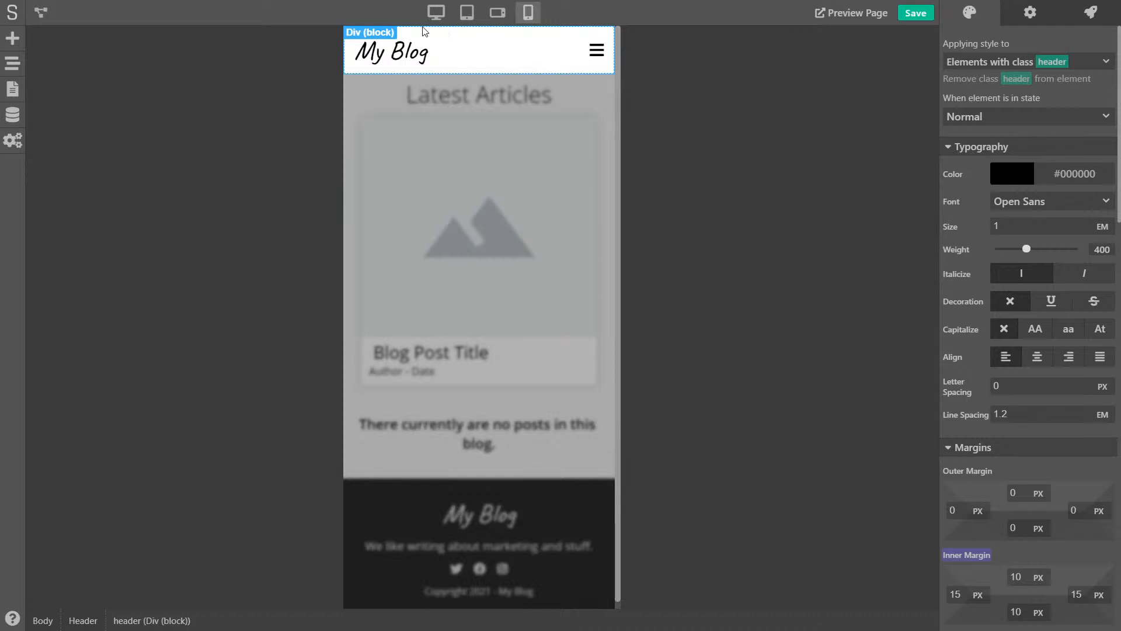
pyautogui.click(12, 39)
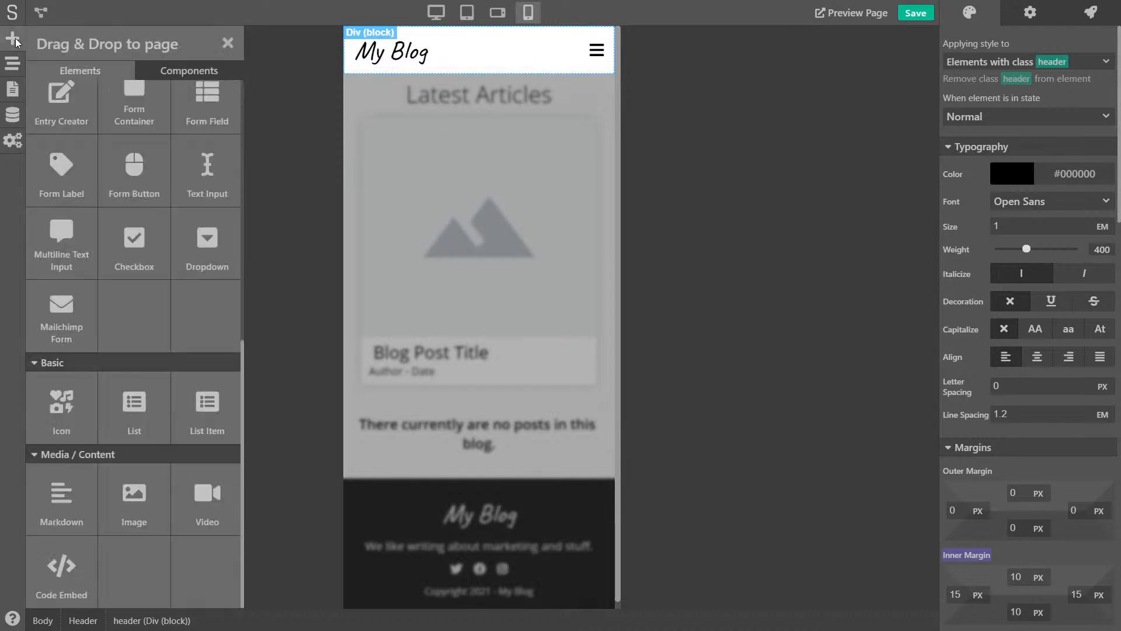
pyautogui.scroll(5, 87, 125)
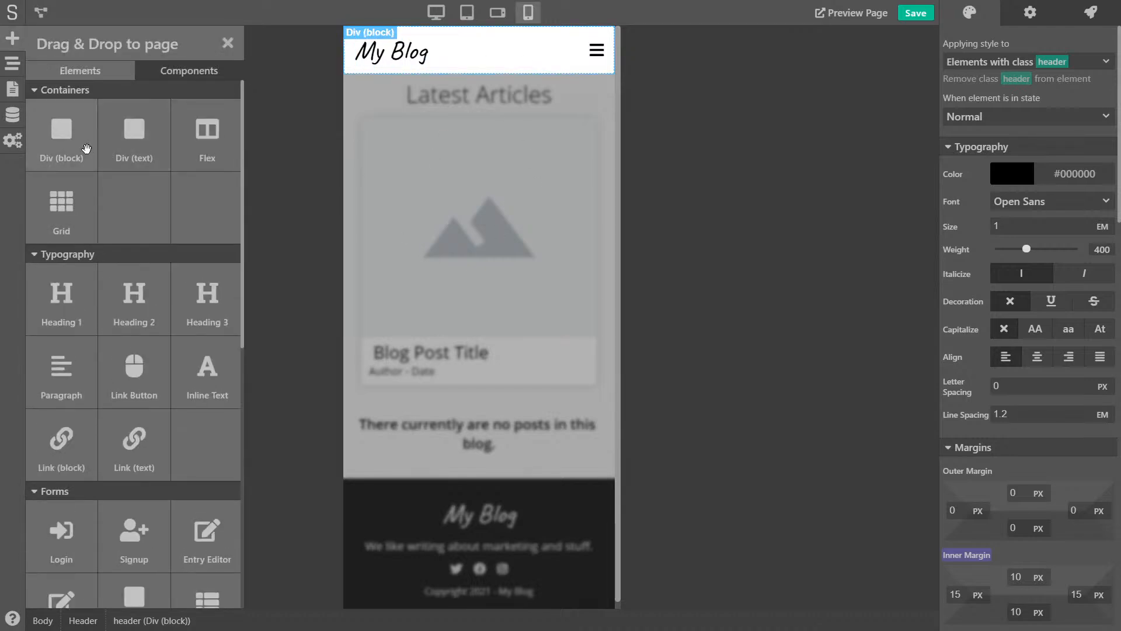
pyautogui.moveTo(64, 134); pyautogui.dragTo(528, 65)
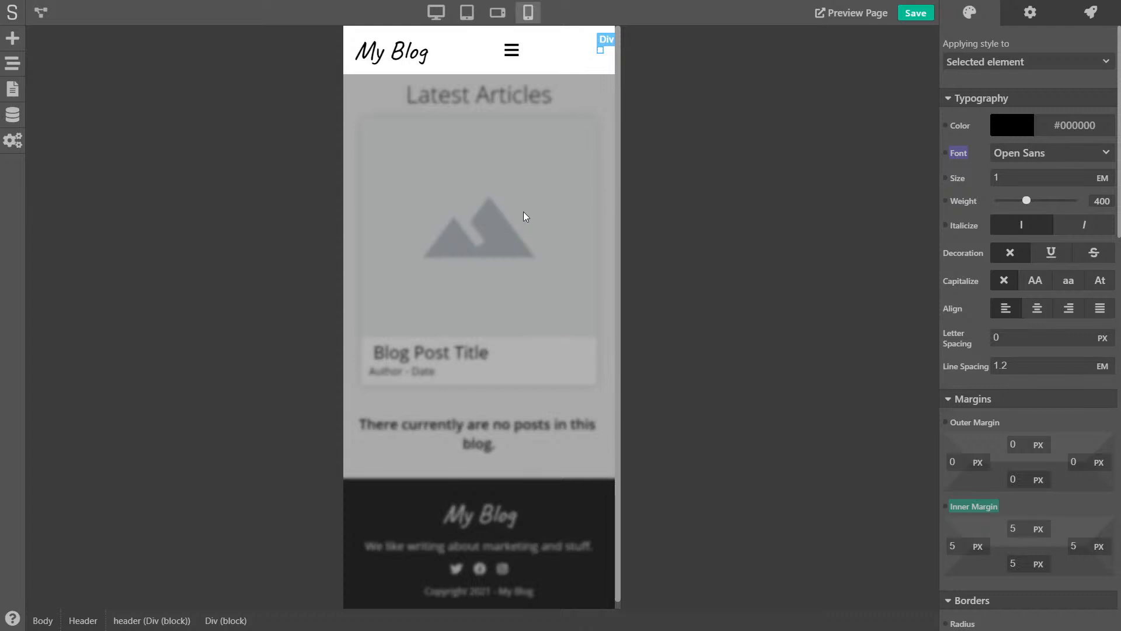
# Create a new class named mobile-menu-wrapper-open for the empty div in the header.
pyautogui.click(1032, 67)
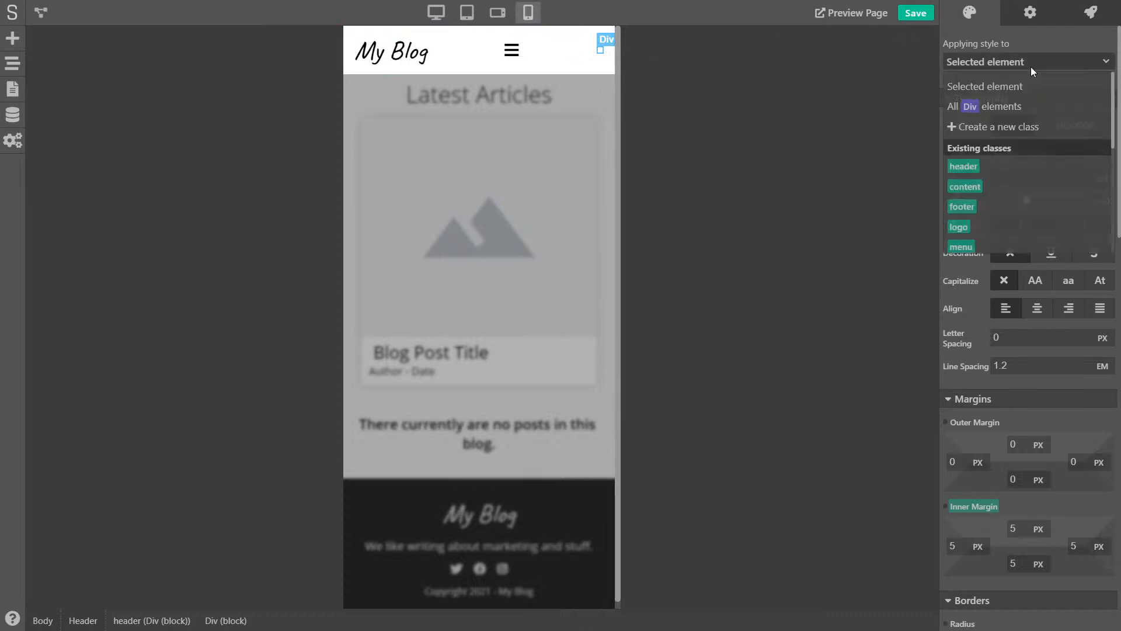
pyautogui.click(994, 128)
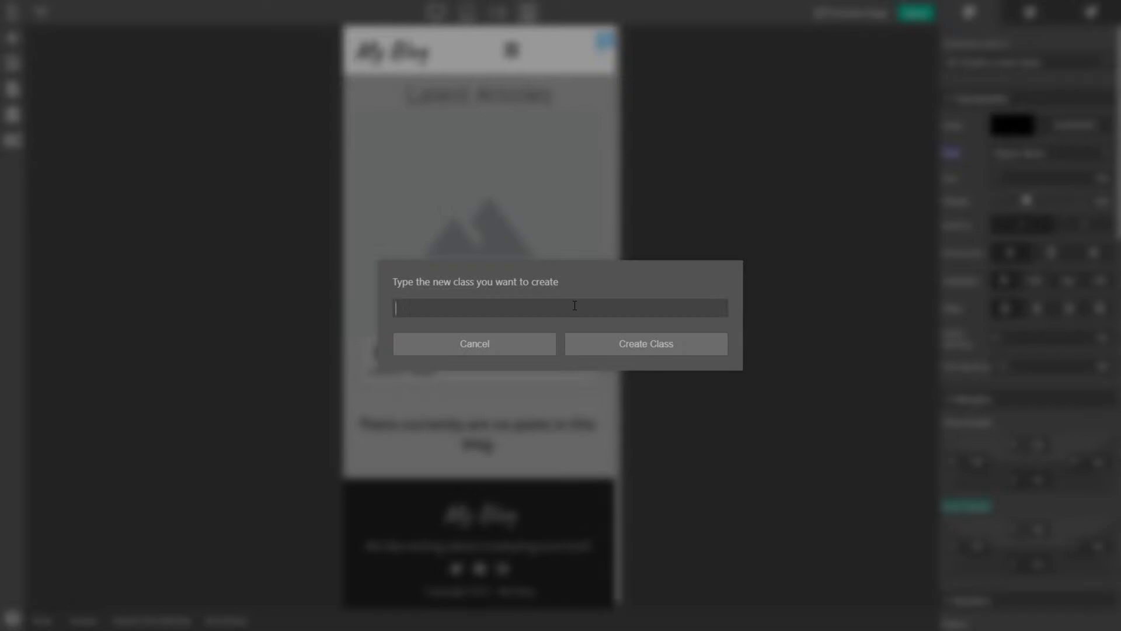
pyautogui.write('mobile-')
pyautogui.hotkey('ctrl', 'a')
pyautogui.click(574, 305)
pyautogui.write('menu-wrapper-open')
pyautogui.hotkey('ctrl', 'a')
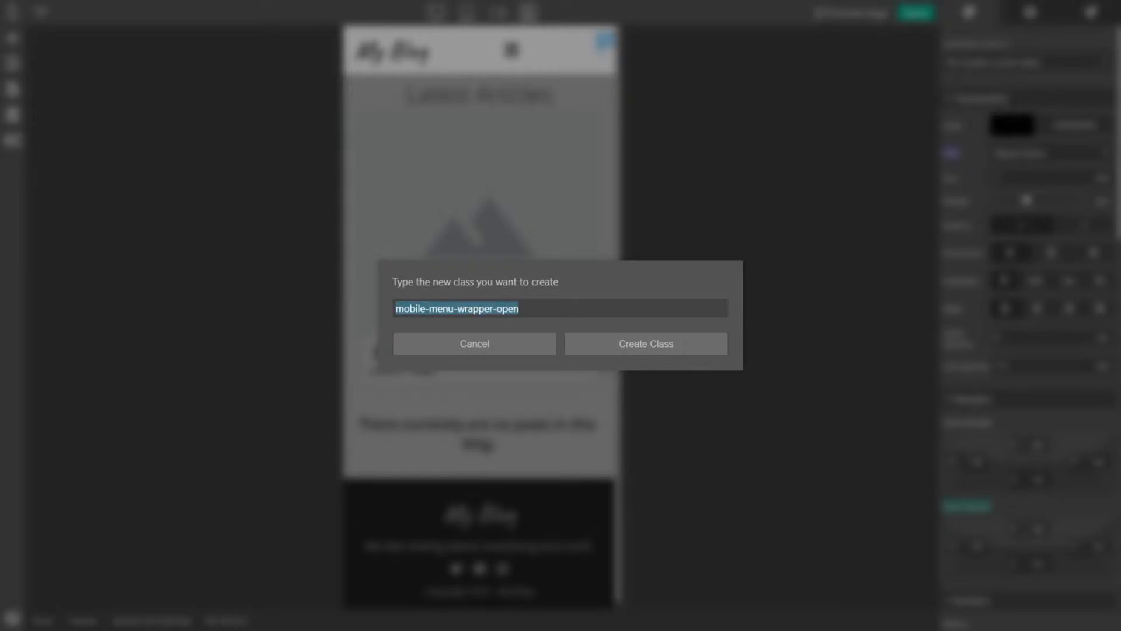
pyautogui.click(630, 346)
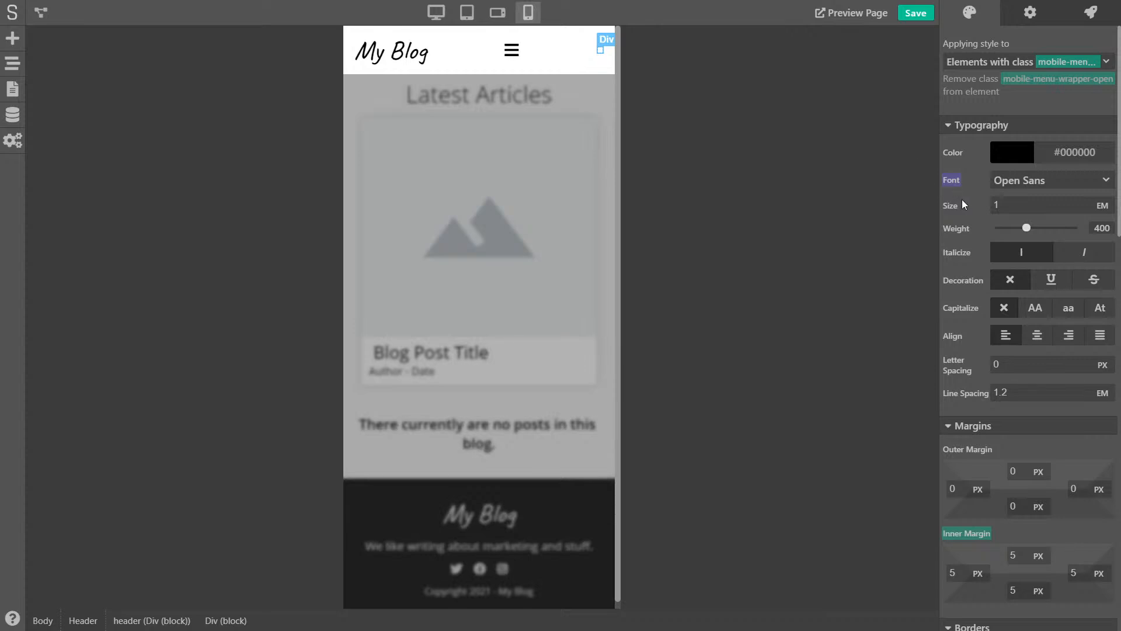
# Set the background color of the mobile-menu-wrapper-open class to black, #000000, at 80% opacity.
pyautogui.scroll(-7, 972, 258)
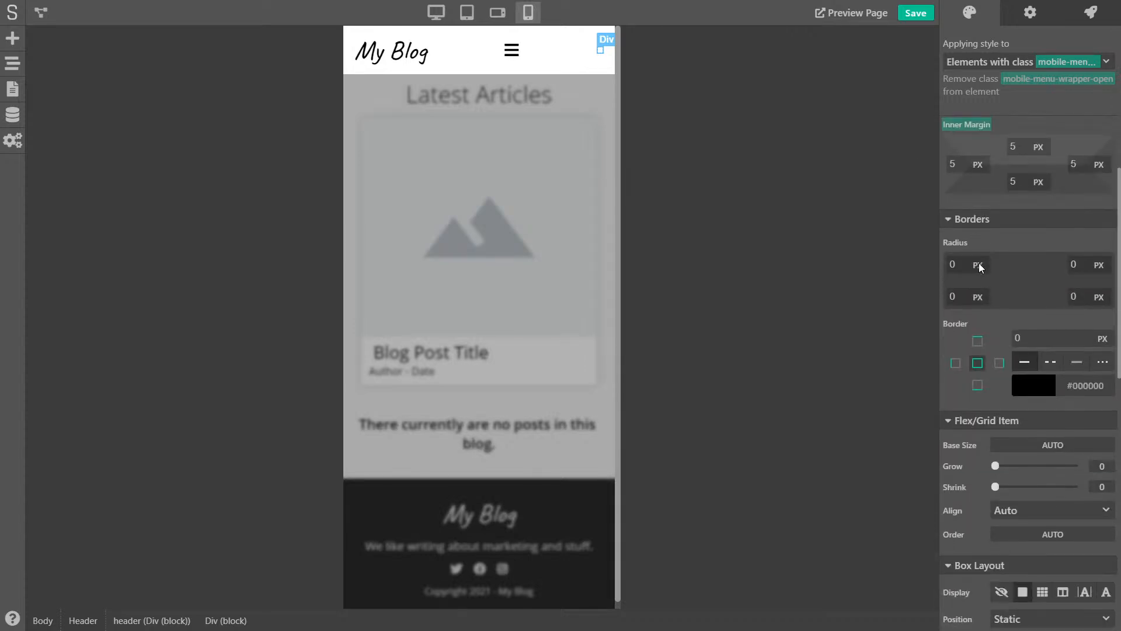
pyautogui.scroll(-2, 994, 268)
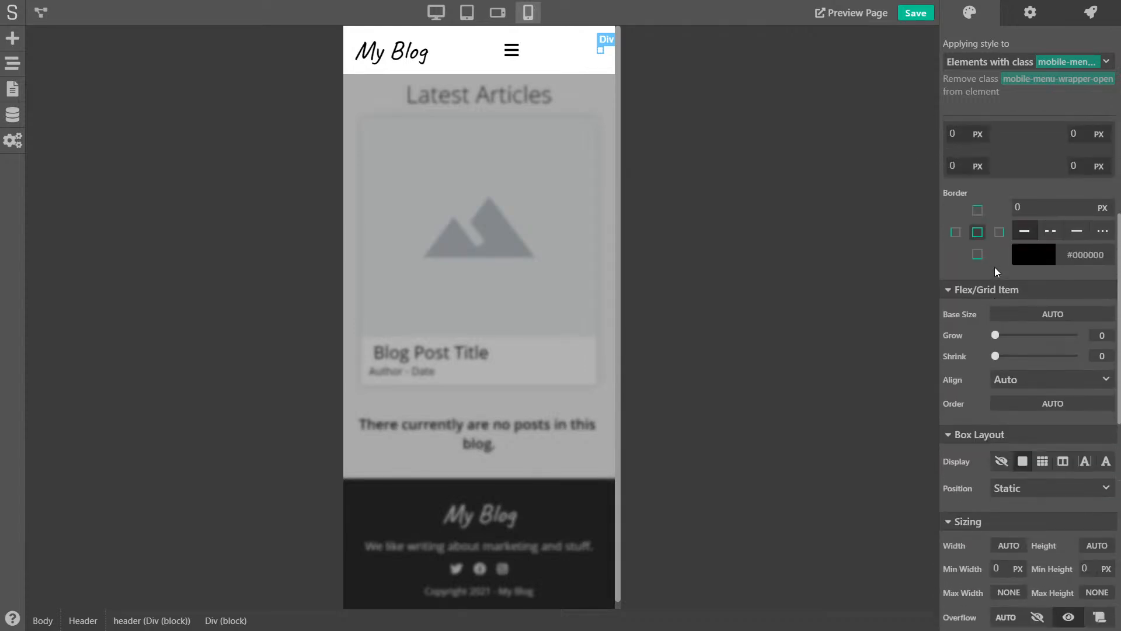
pyautogui.click(603, 56)
pyautogui.click(602, 52)
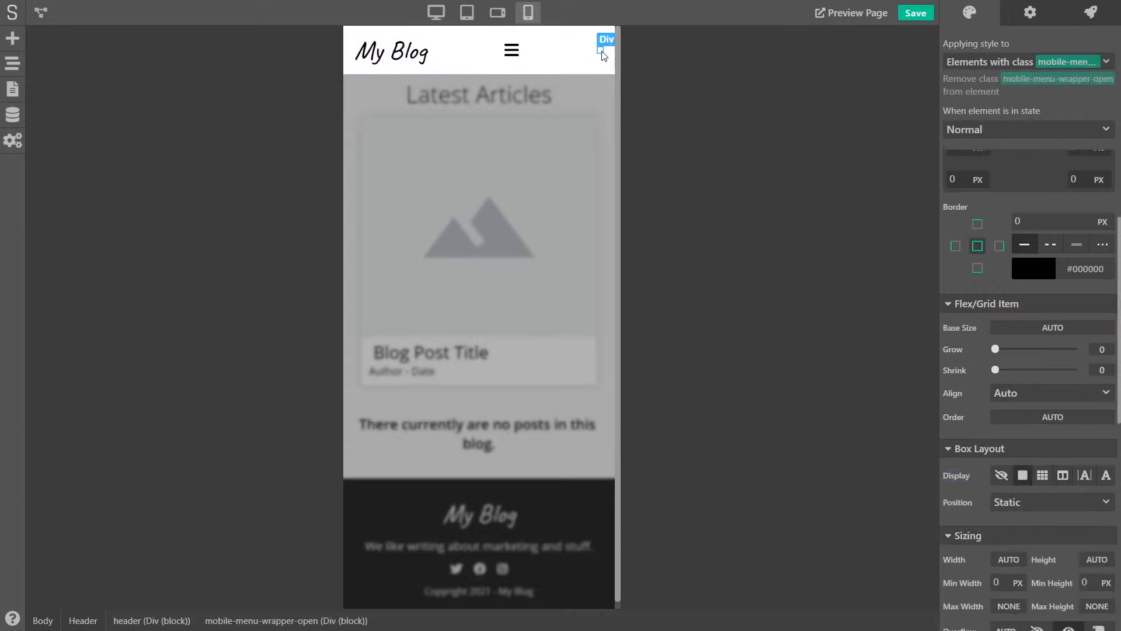
pyautogui.scroll(6, 1075, 237)
pyautogui.scroll(-5, 1045, 251)
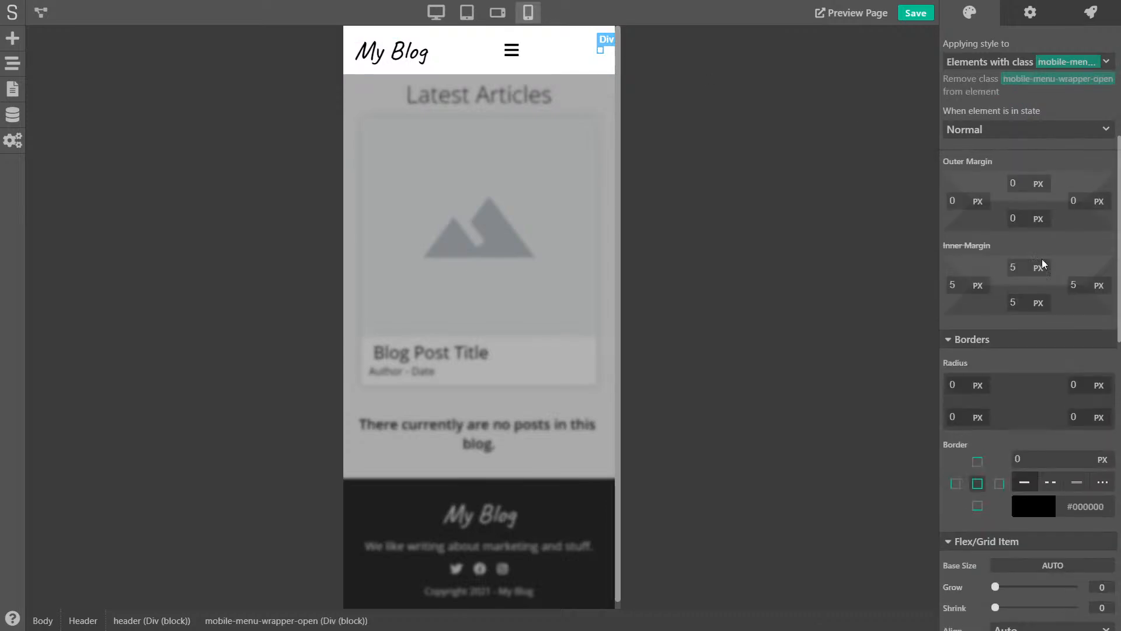
pyautogui.scroll(-10, 993, 263)
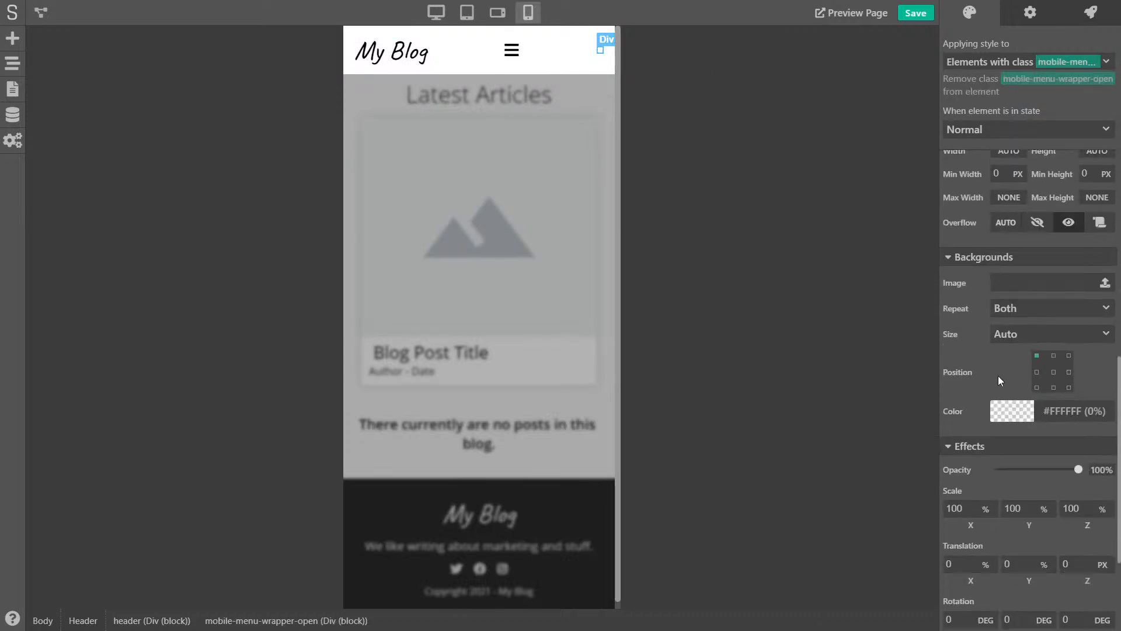
pyautogui.click(1012, 412)
pyautogui.click(947, 551)
pyautogui.moveTo(1042, 582); pyautogui.dragTo(1078, 582)
pyautogui.click(1112, 372)
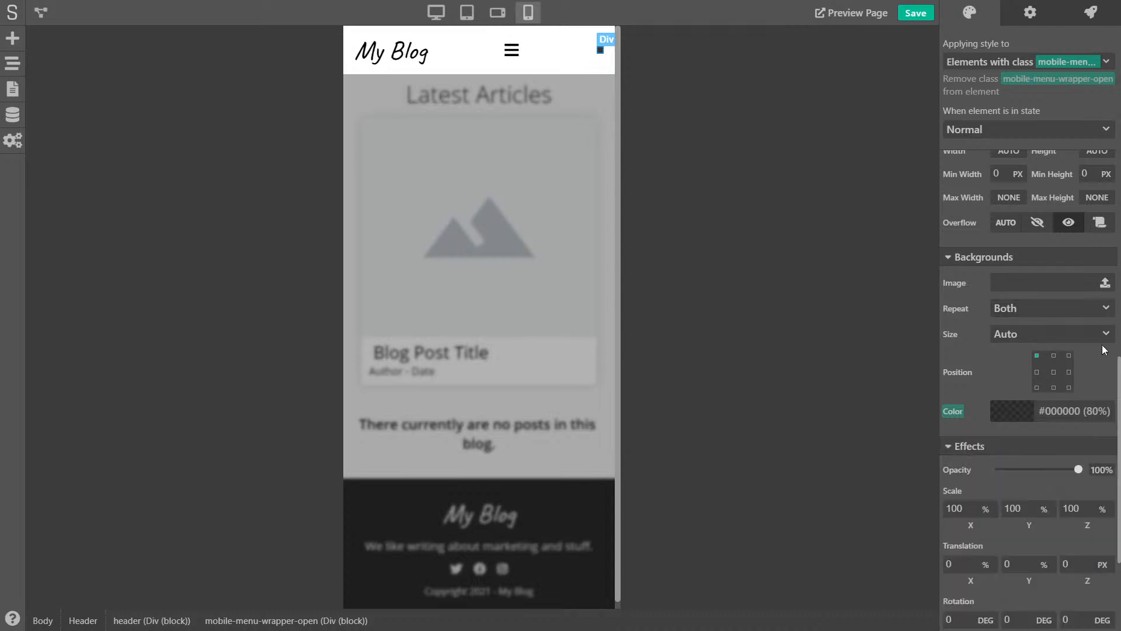
# Change the position of the mobile-menu-wrapper-open class to Fixed.
pyautogui.scroll(6, 1049, 327)
pyautogui.scroll(-2, 1005, 358)
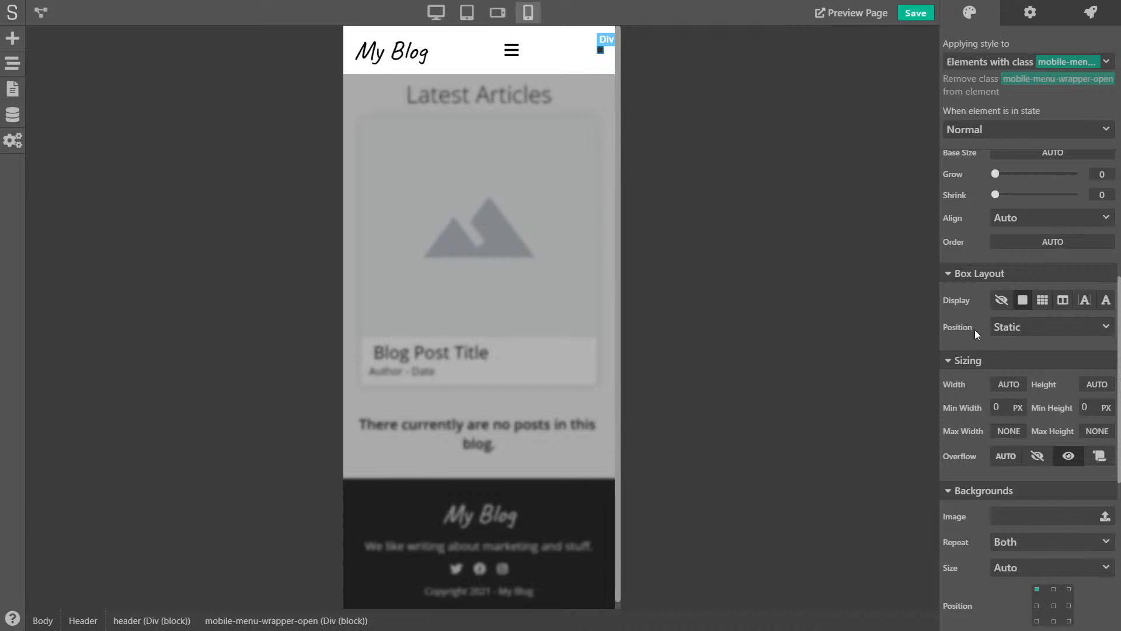
pyautogui.click(1059, 327)
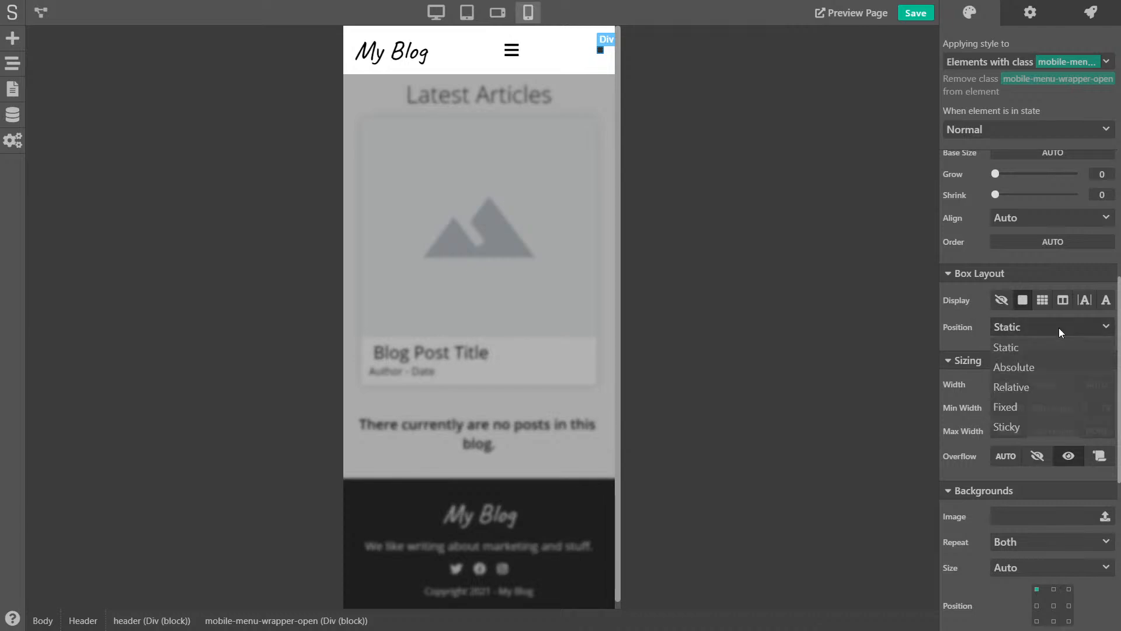
pyautogui.click(1033, 408)
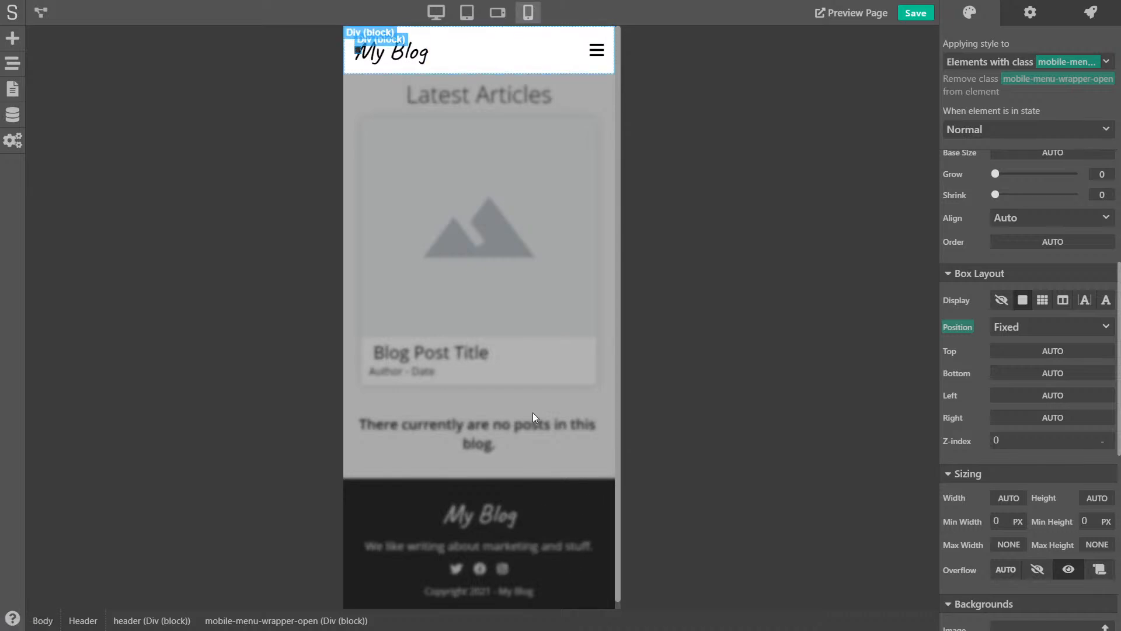
pyautogui.scroll(-1, 594, 351)
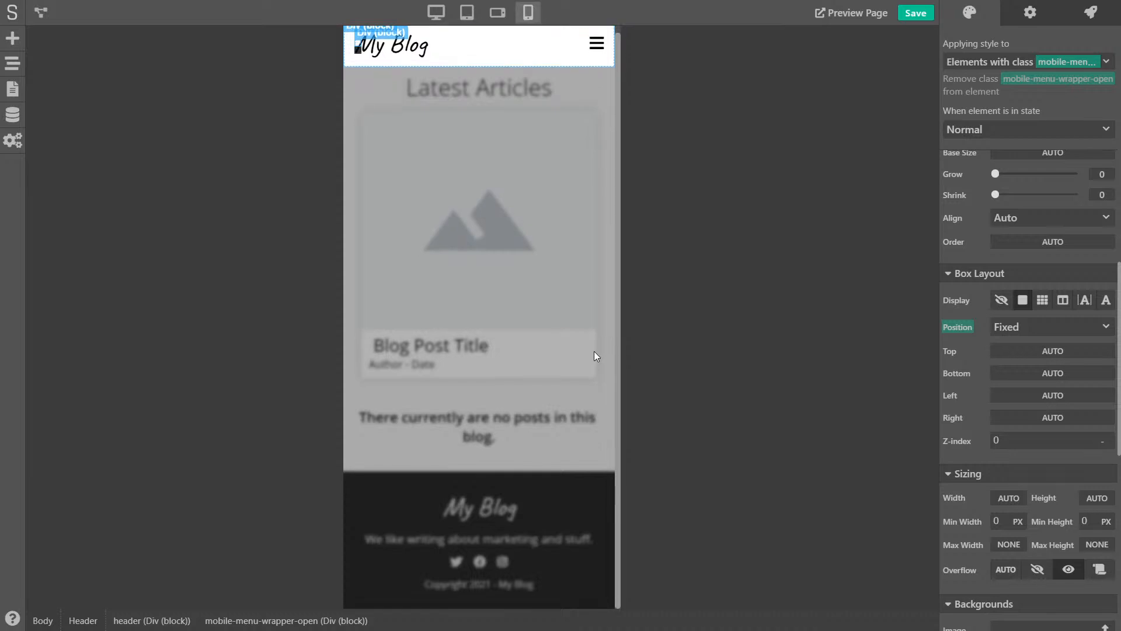
pyautogui.scroll(1, 594, 349)
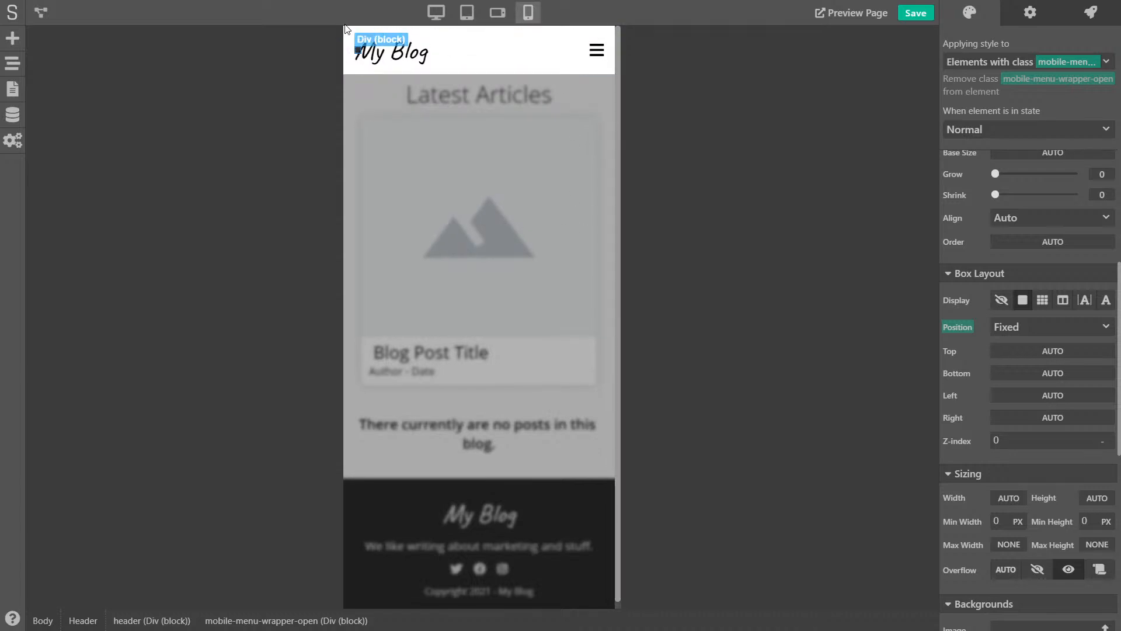
pyautogui.scroll(-1, 374, 105)
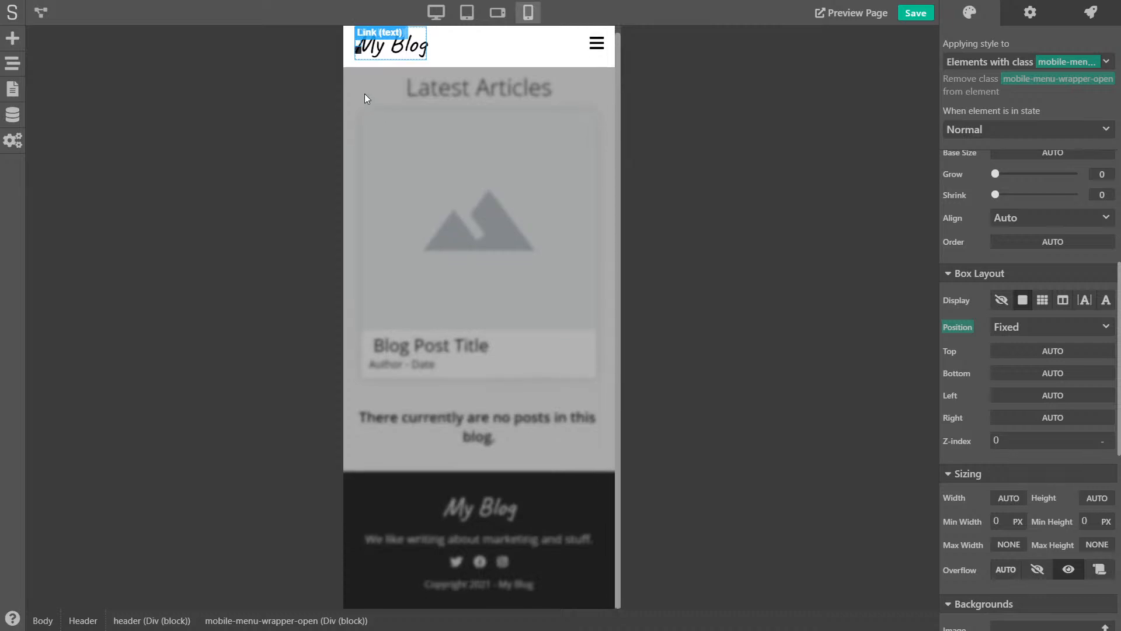
pyautogui.scroll(1, 357, 53)
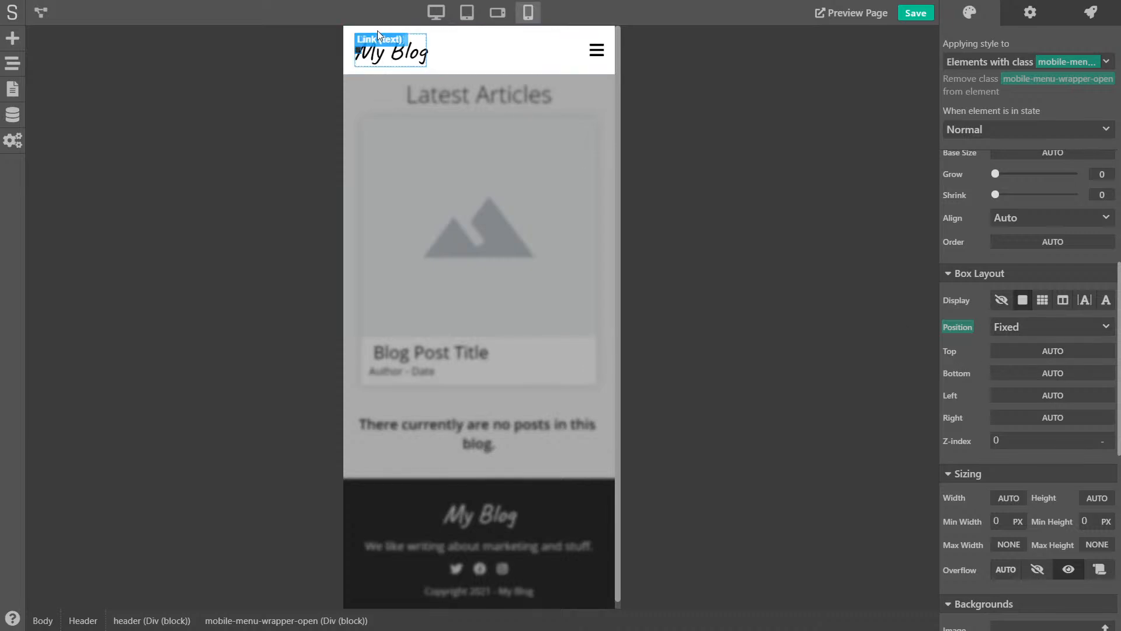
# Set the top, bottom, left and right offsets of the mobile-menu-wrapper-open class to 0 PX.
pyautogui.click(1051, 351)
pyautogui.click(1052, 371)
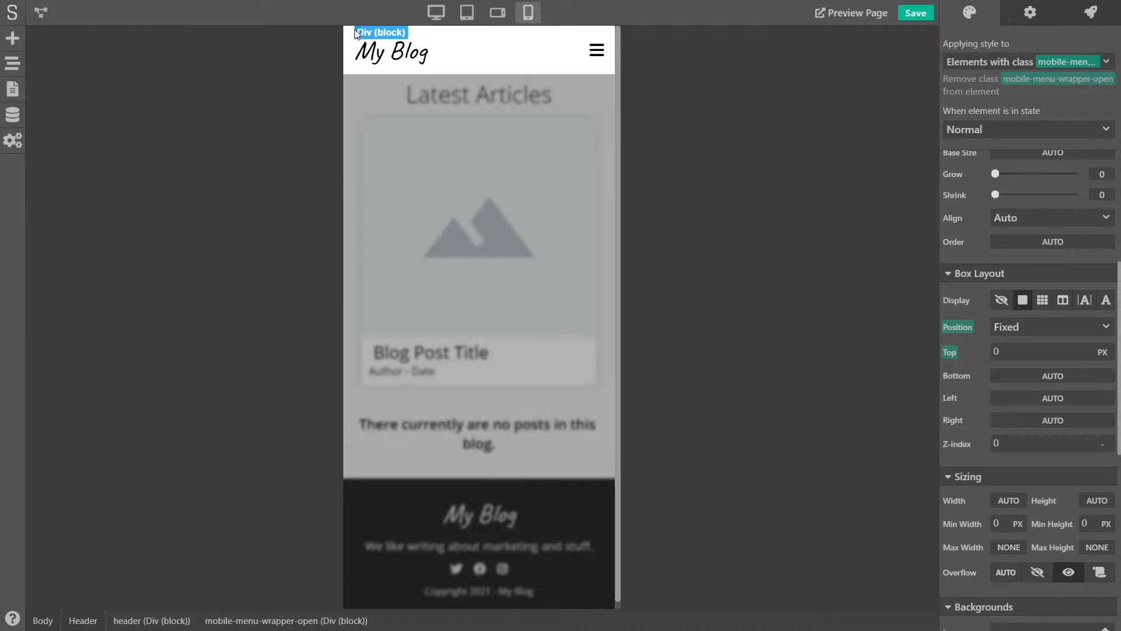
pyautogui.click(1073, 379)
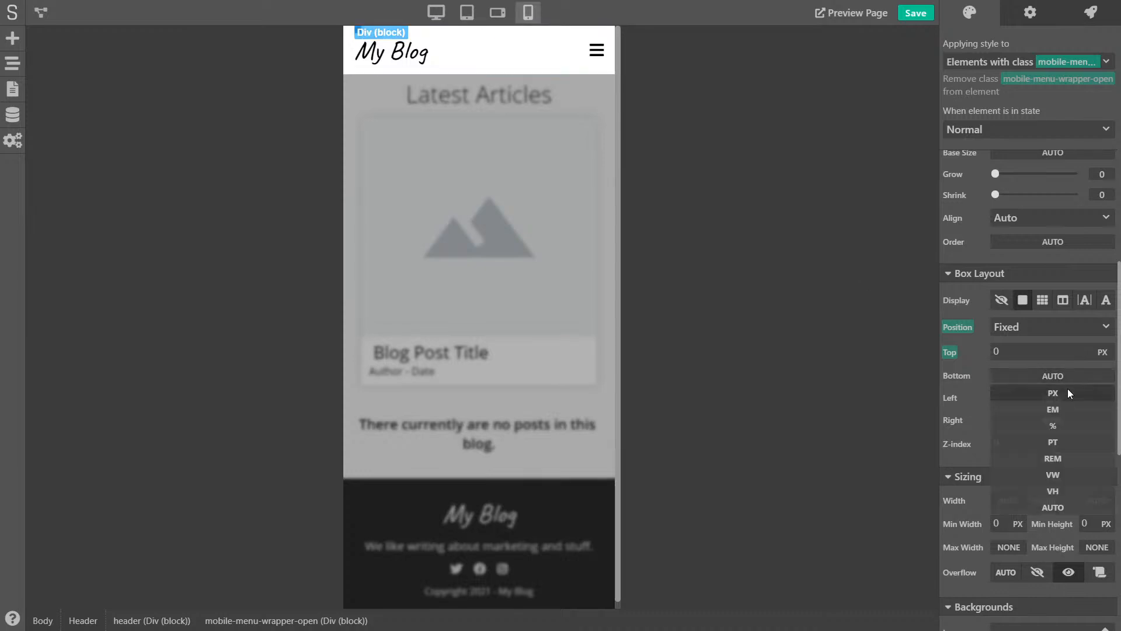
pyautogui.click(1064, 395)
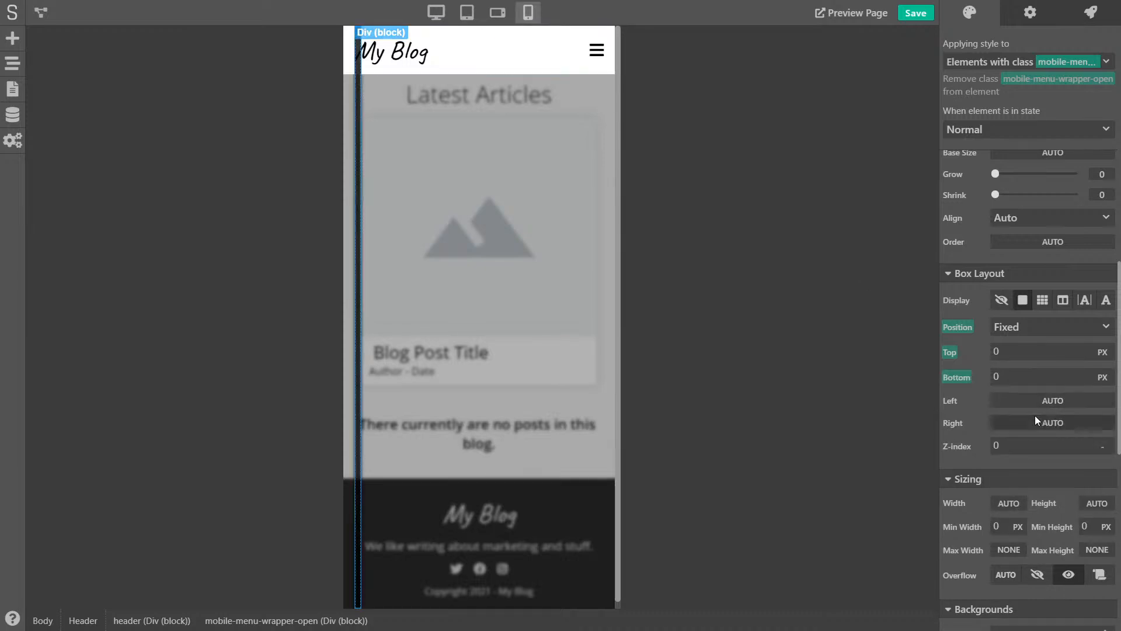
pyautogui.click(1042, 402)
pyautogui.click(1044, 418)
pyautogui.click(1029, 423)
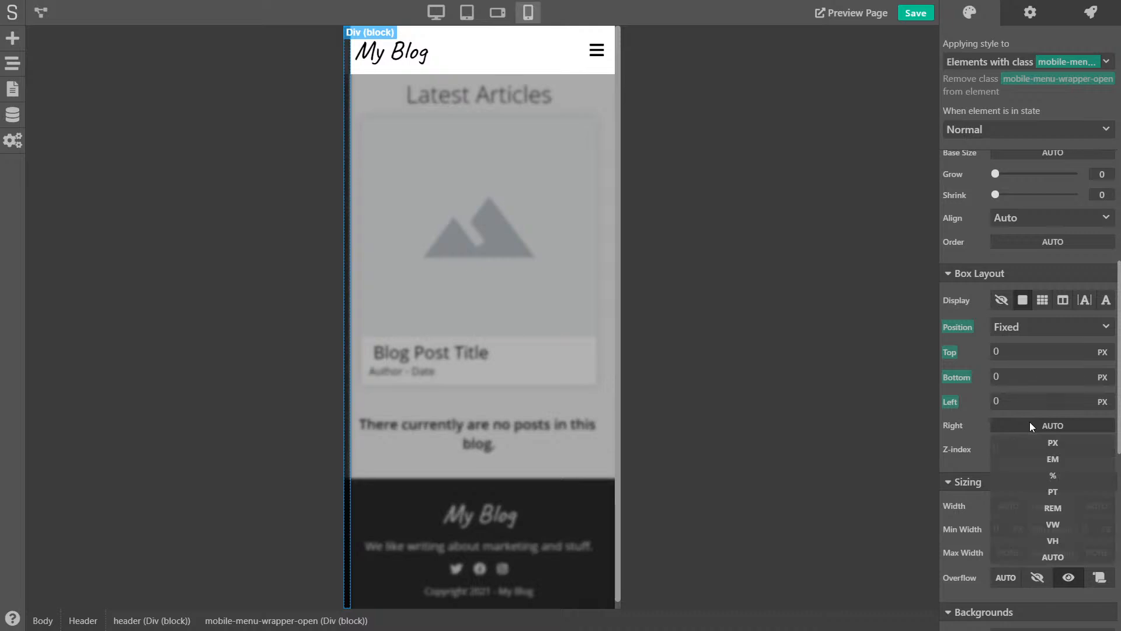
pyautogui.click(1038, 441)
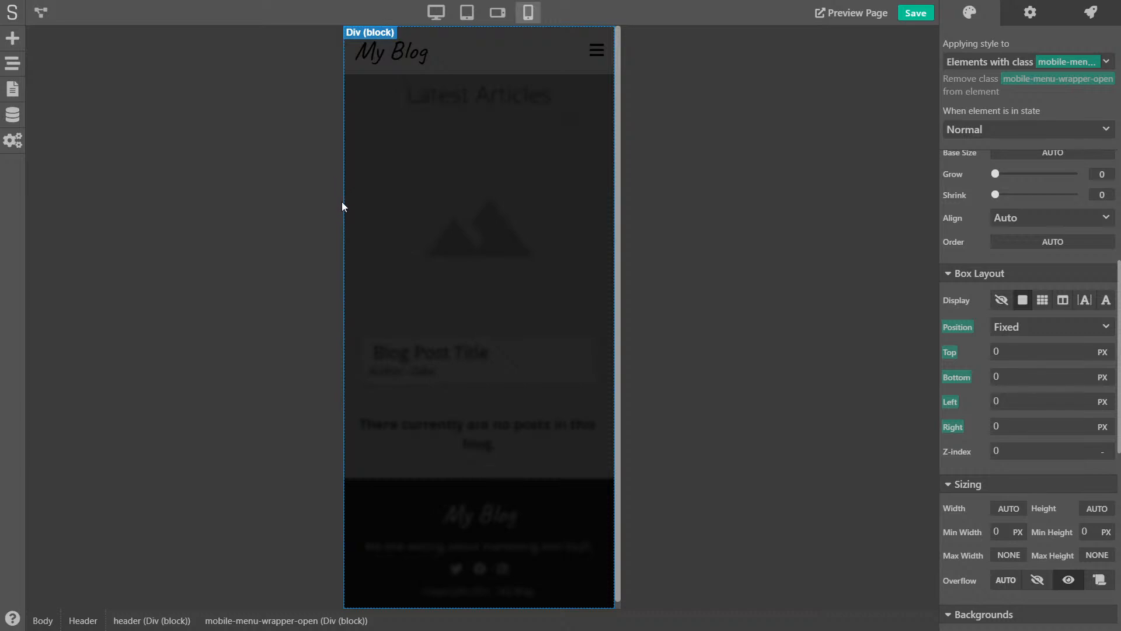
# Set the Z-index of the mobile-menu-wrapper-open class to 100.
pyautogui.scroll(-1, 459, 156)
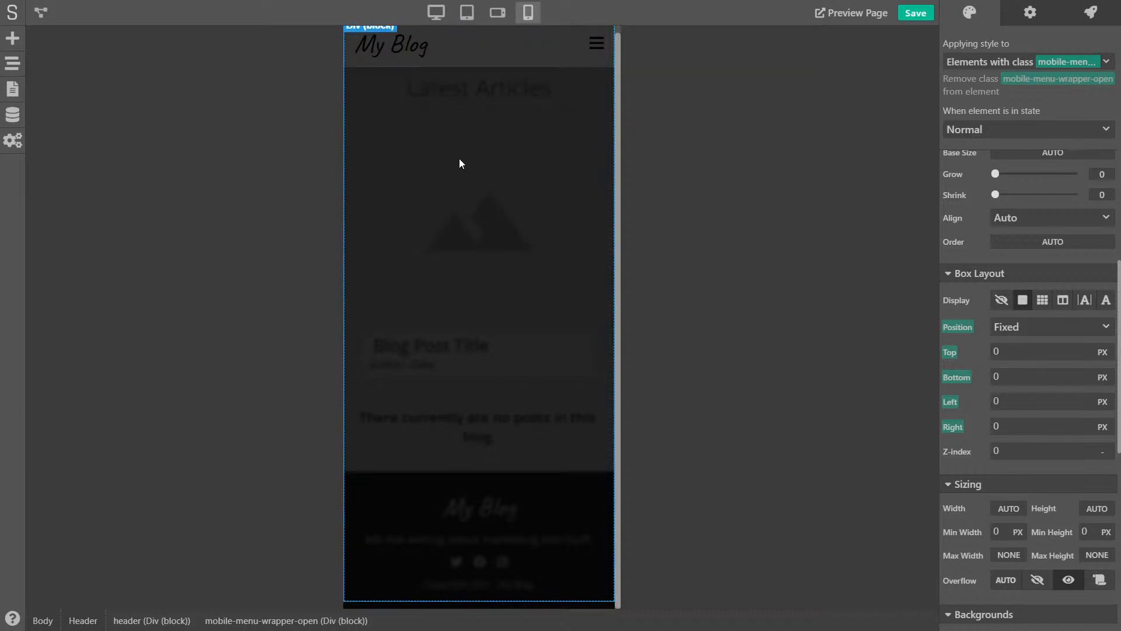
pyautogui.click(987, 453)
pyautogui.click(1019, 451)
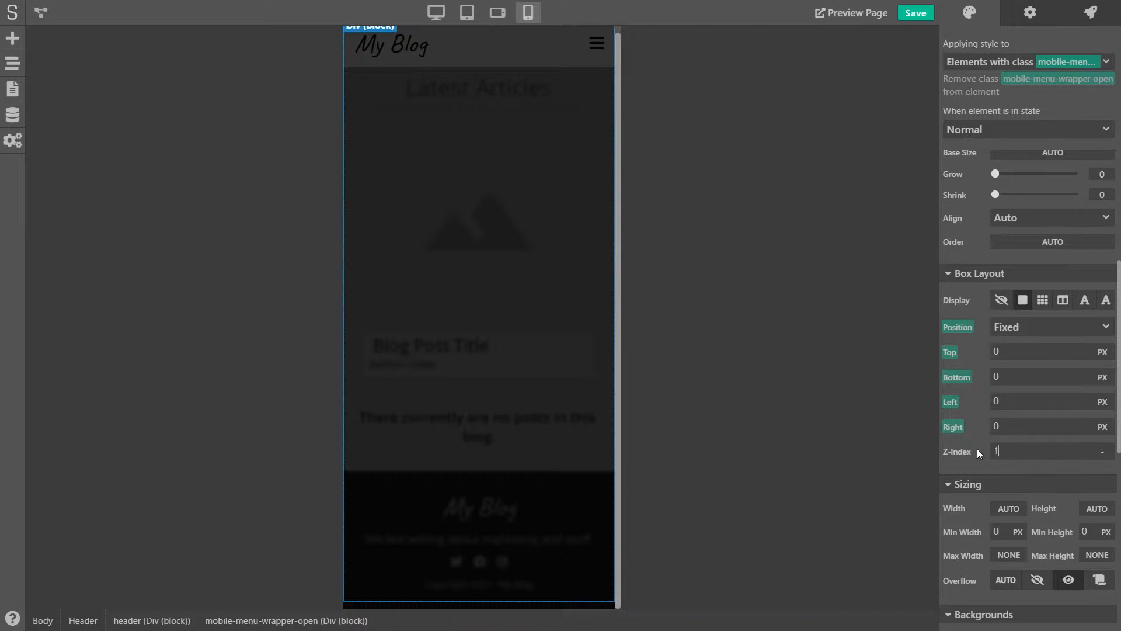
pyautogui.write('100')
pyautogui.press('Return')
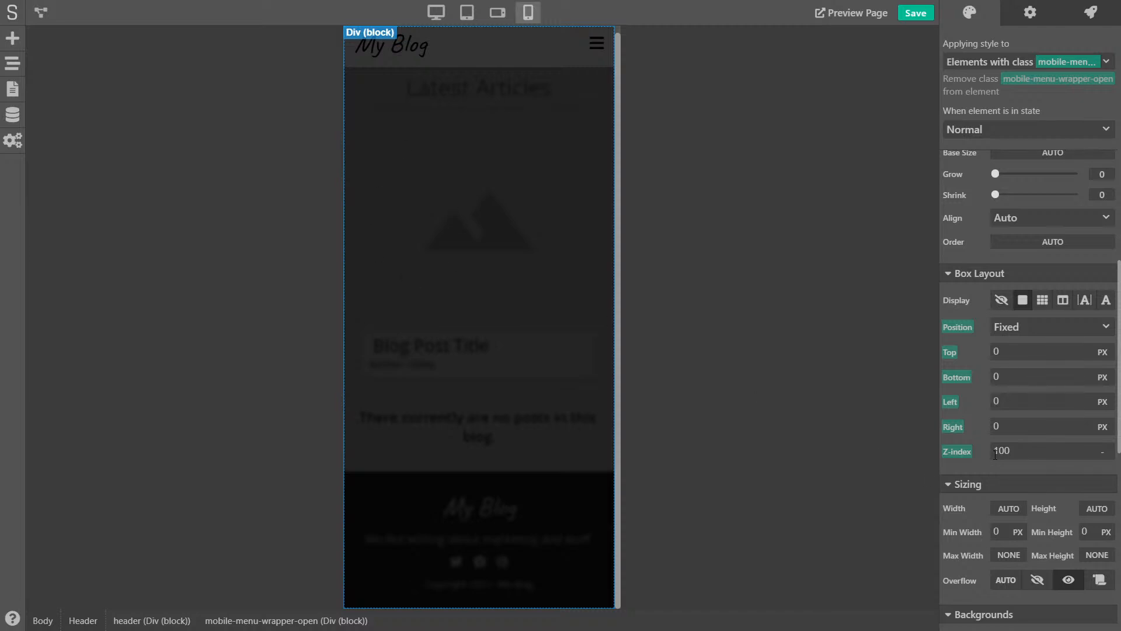
pyautogui.moveTo(995, 454); pyautogui.dragTo(1013, 450)
# Add three Link (text) elements, Home, About and Contact, inside the mobile-menu-wrapper-open div.
pyautogui.click(12, 40)
pyautogui.scroll(-4, 107, 298)
pyautogui.scroll(2, 108, 299)
pyautogui.moveTo(133, 324); pyautogui.dragTo(502, 251)
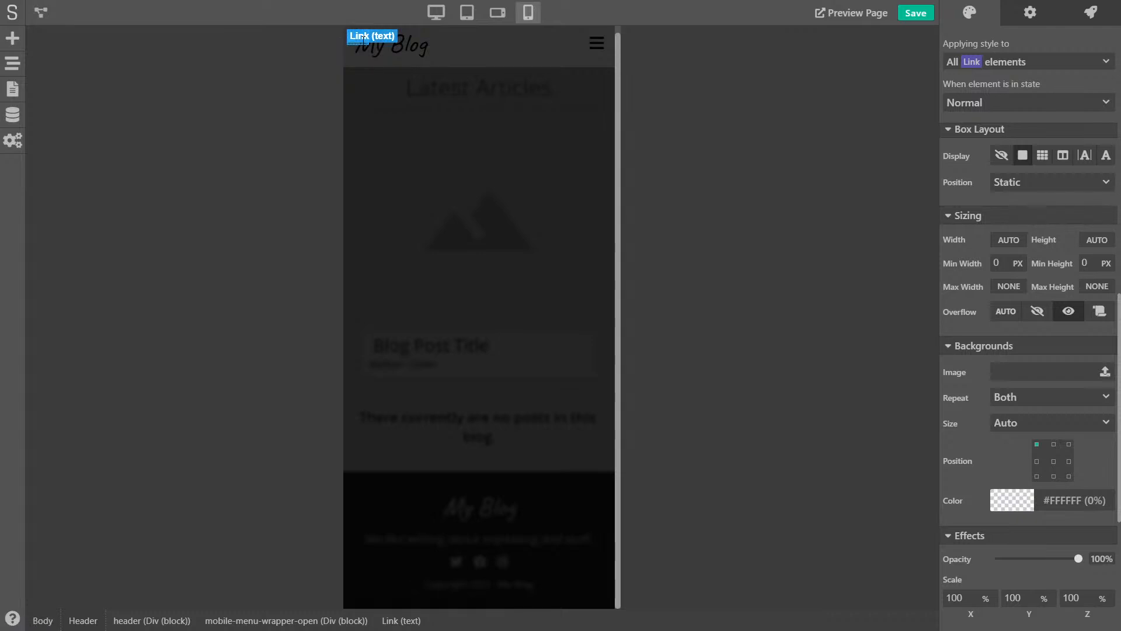
pyautogui.click(13, 39)
pyautogui.moveTo(167, 336); pyautogui.dragTo(399, 39)
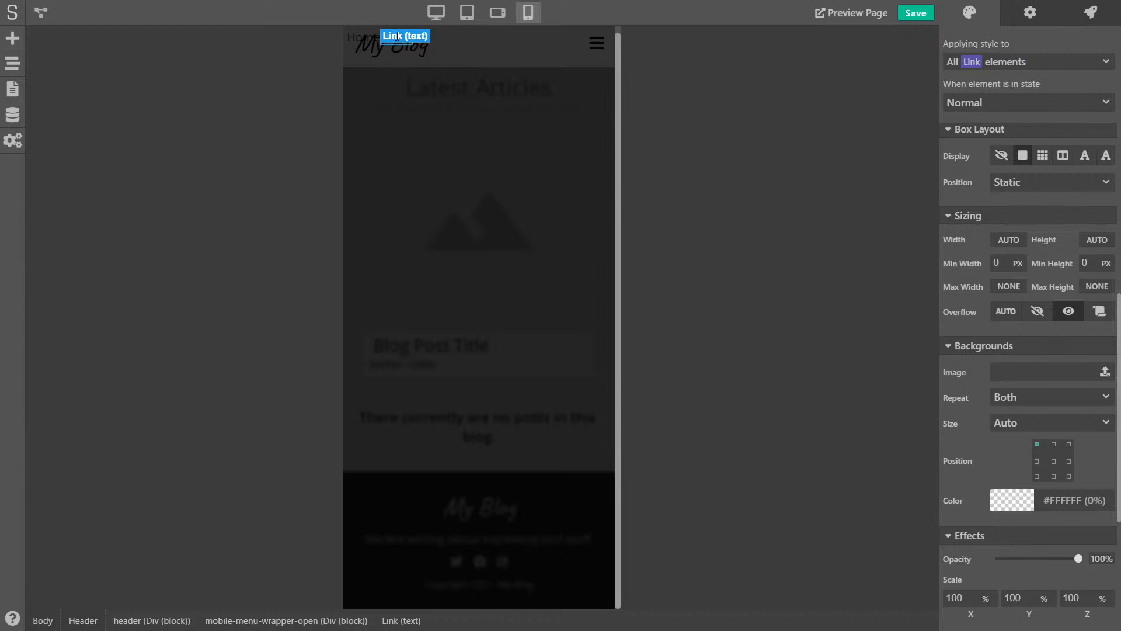
pyautogui.click(13, 39)
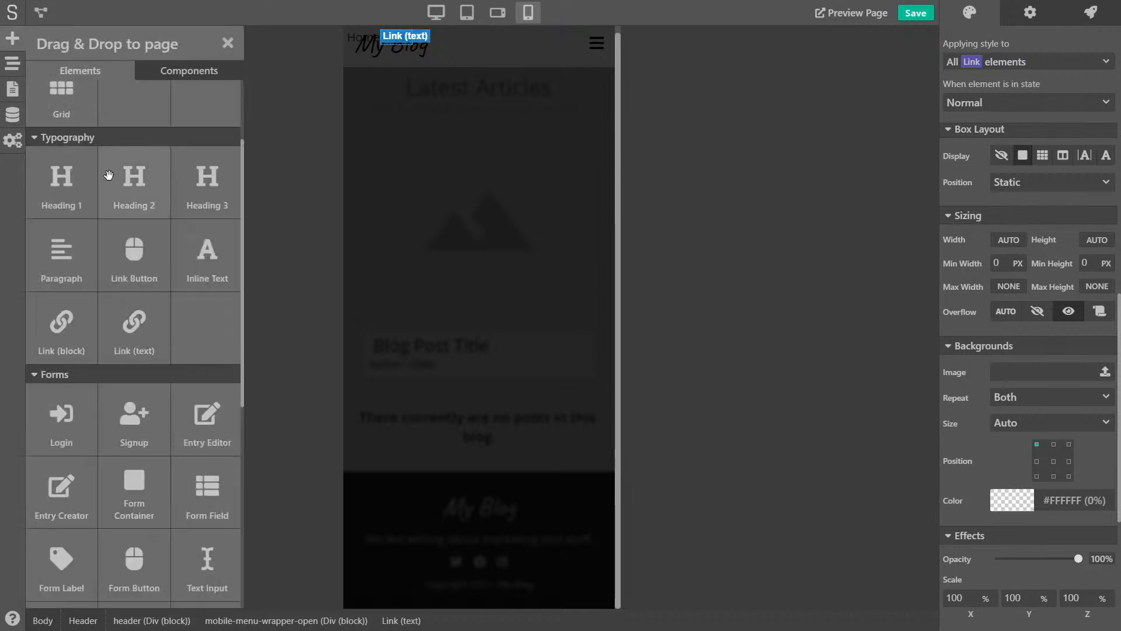
pyautogui.moveTo(147, 318); pyautogui.dragTo(422, 40)
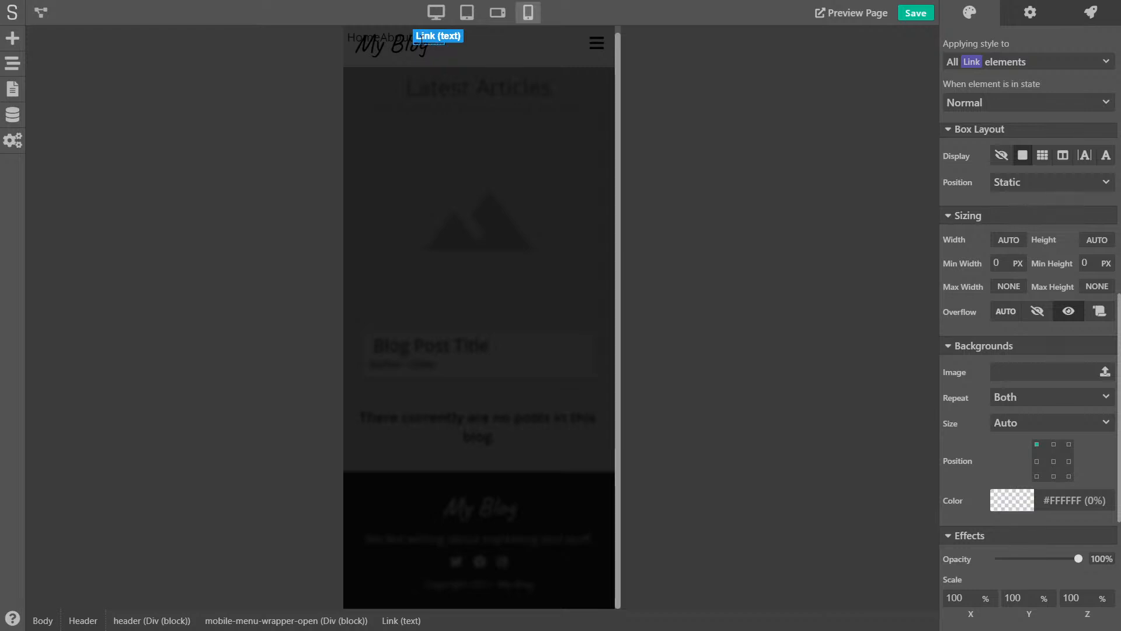
# Create a new class named mobile-menu-item for the Home link in the mobile menu wrapper.
pyautogui.click(493, 100)
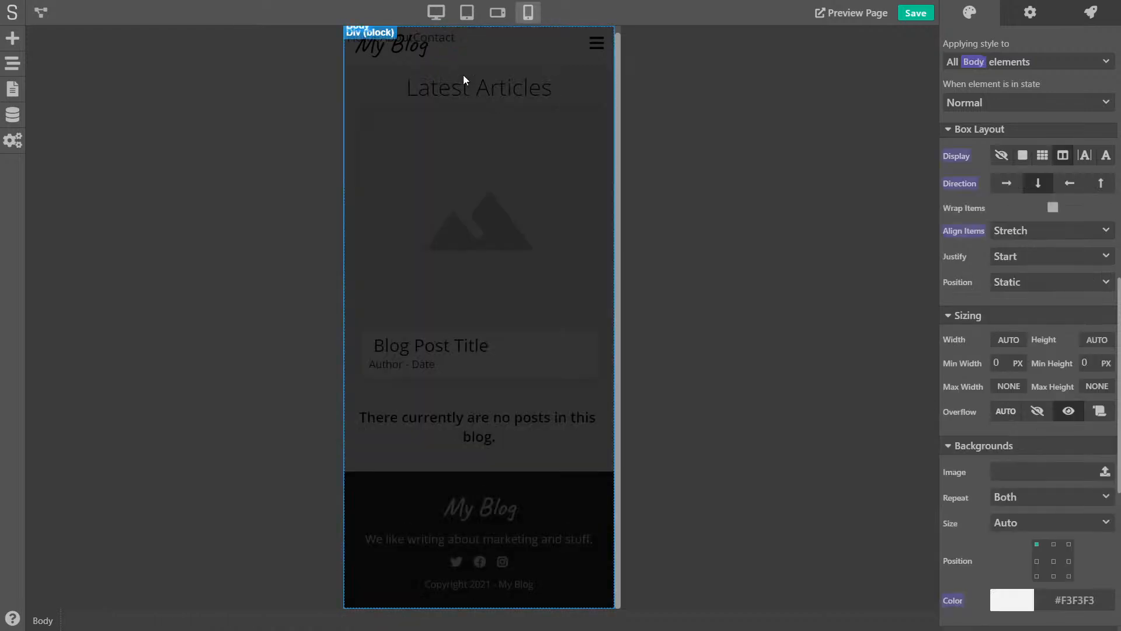
pyautogui.click(362, 46)
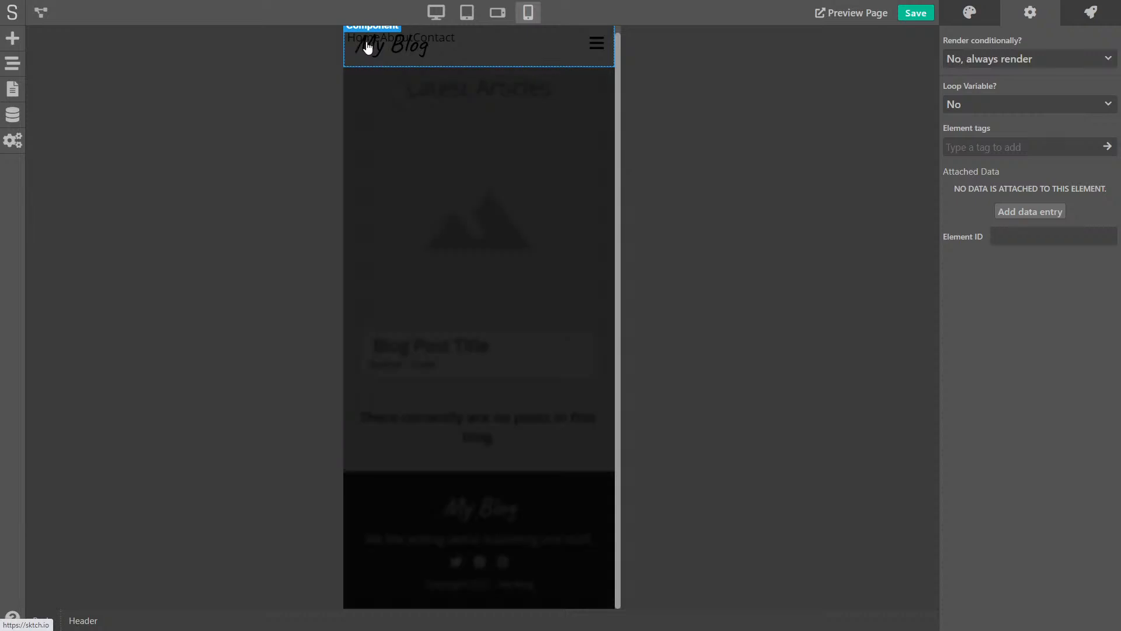
pyautogui.click(374, 48)
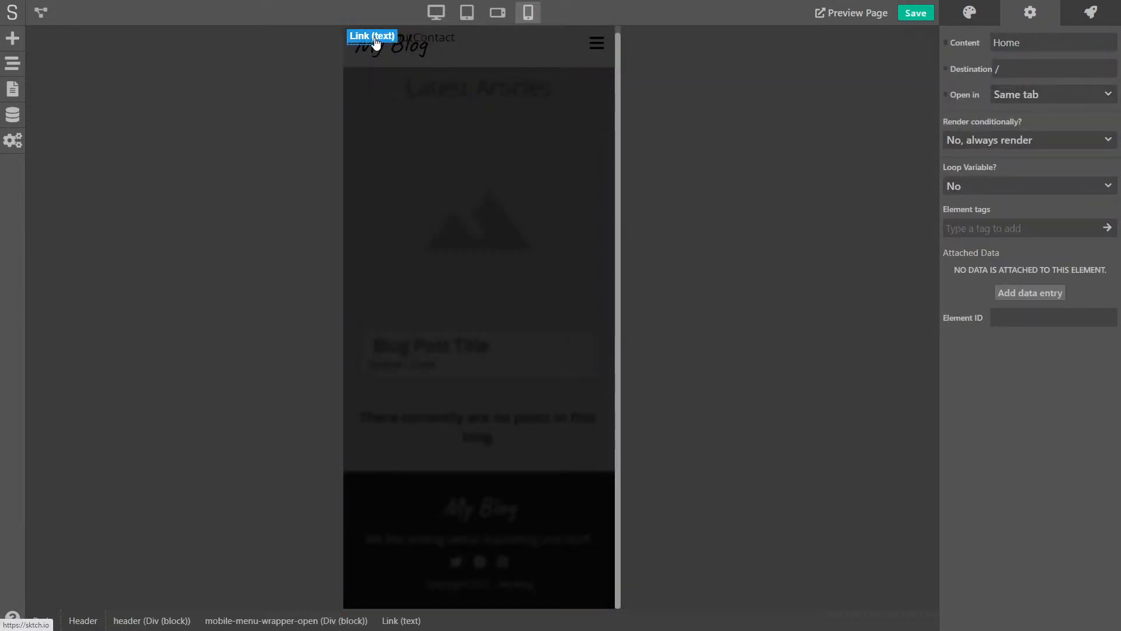
pyautogui.click(970, 16)
pyautogui.click(1000, 59)
pyautogui.click(1014, 54)
pyautogui.click(1015, 54)
pyautogui.click(989, 121)
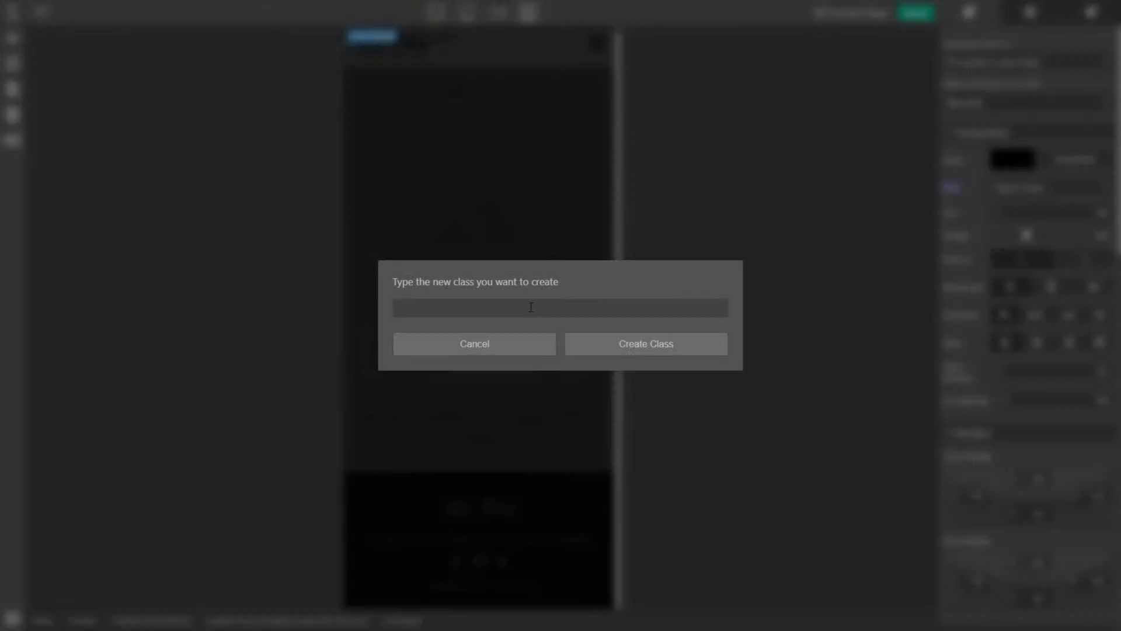
pyautogui.write('mobile-menu-item')
pyautogui.hotkey('ctrl', 'a')
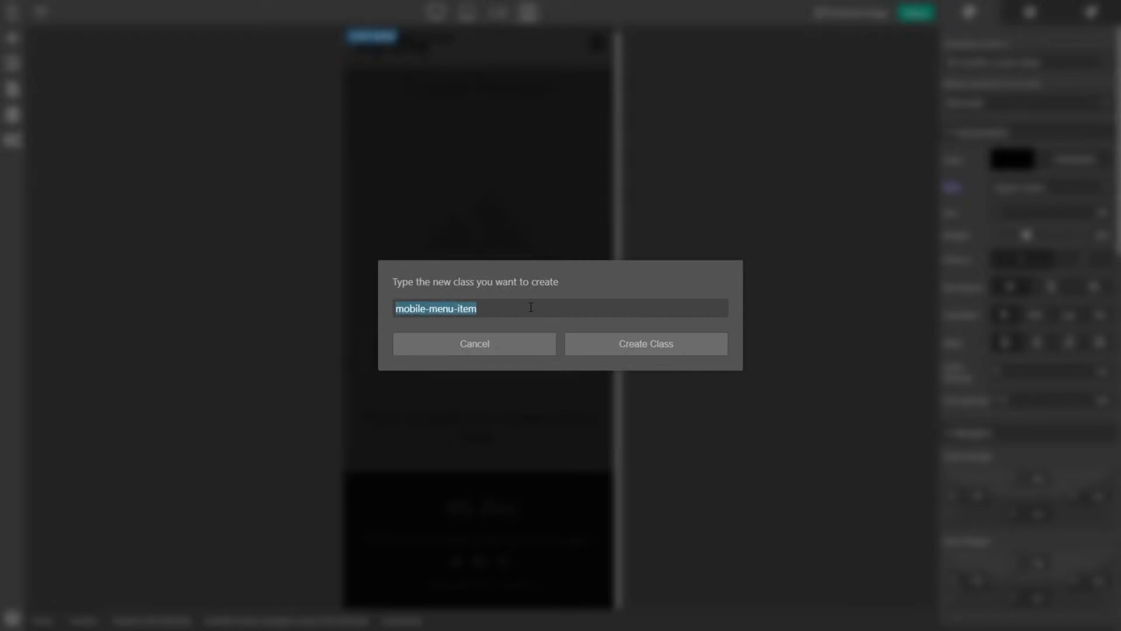
pyautogui.click(638, 340)
pyautogui.click(1028, 62)
pyautogui.click(1001, 69)
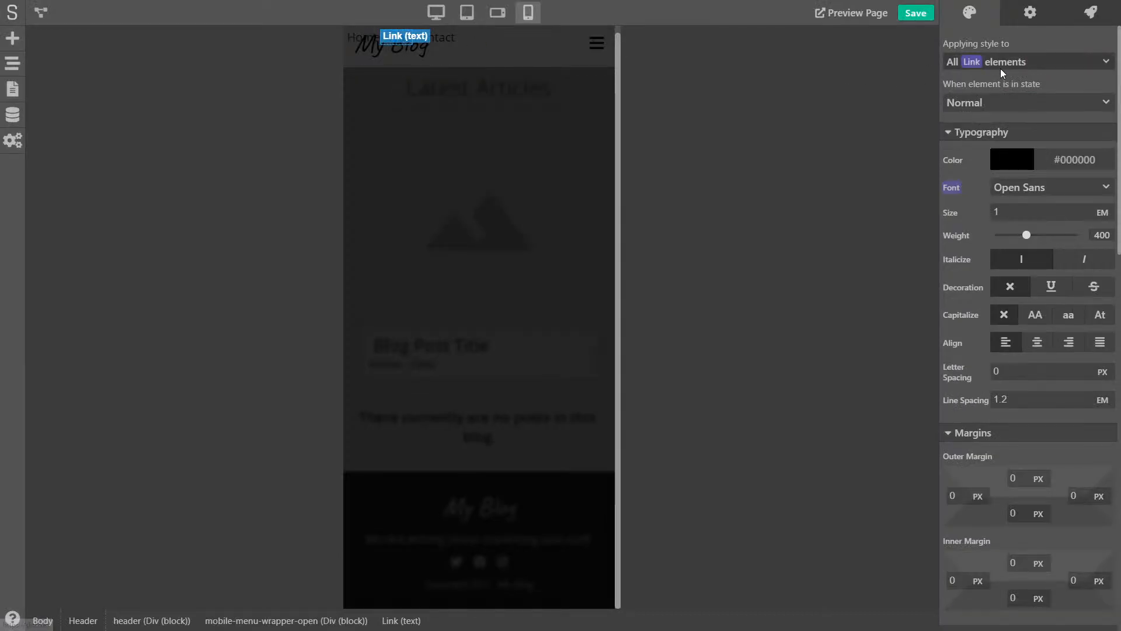
pyautogui.click(1003, 103)
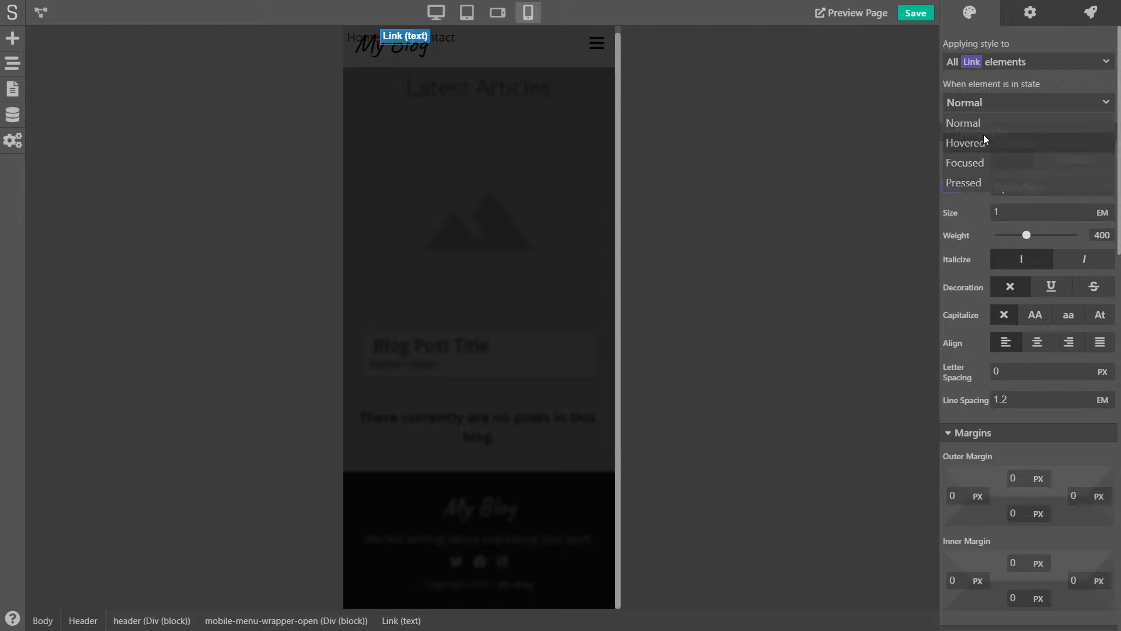
pyautogui.click(986, 62)
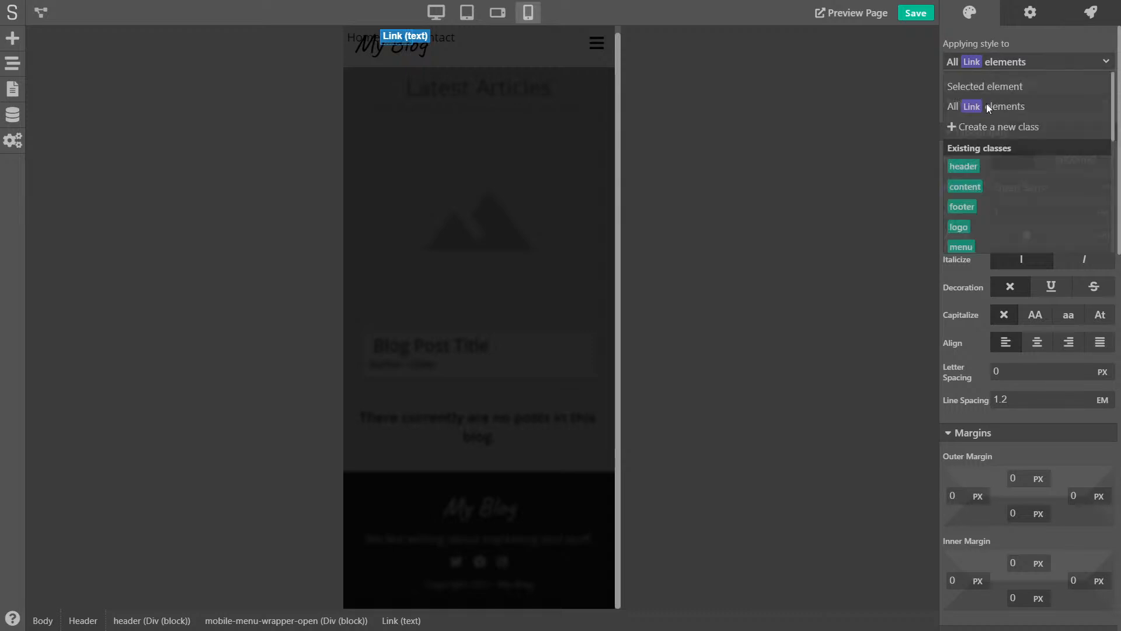
pyautogui.click(976, 134)
pyautogui.click(500, 345)
# Apply the existing mobile-menu-item class to the About and Contact links in the mobile menu wrapper.
pyautogui.click(999, 59)
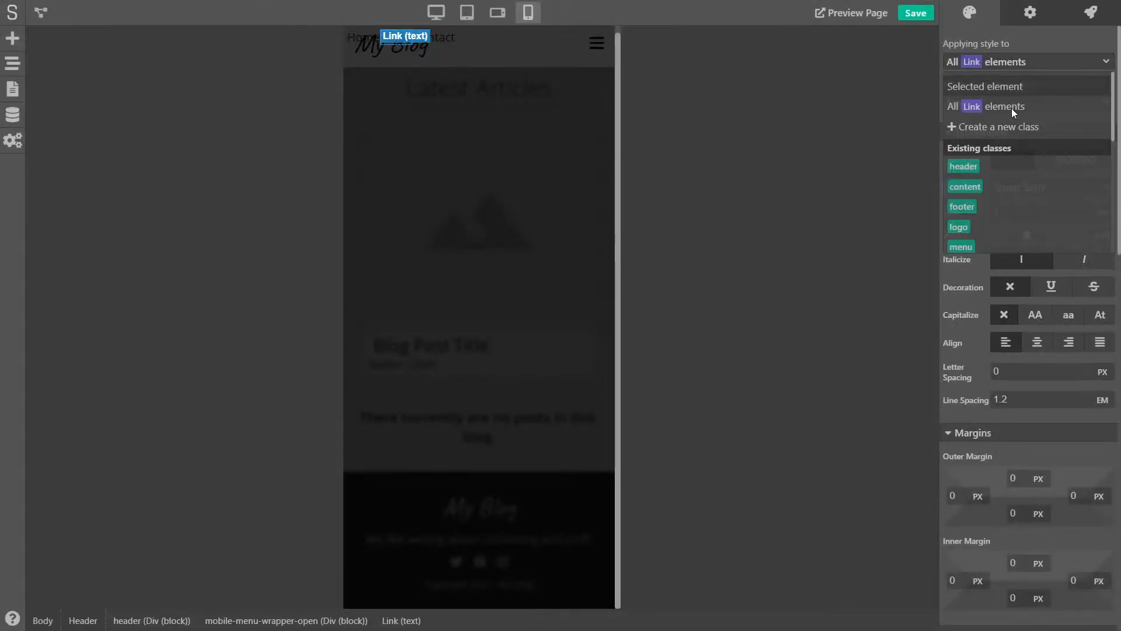
pyautogui.scroll(-5, 1019, 149)
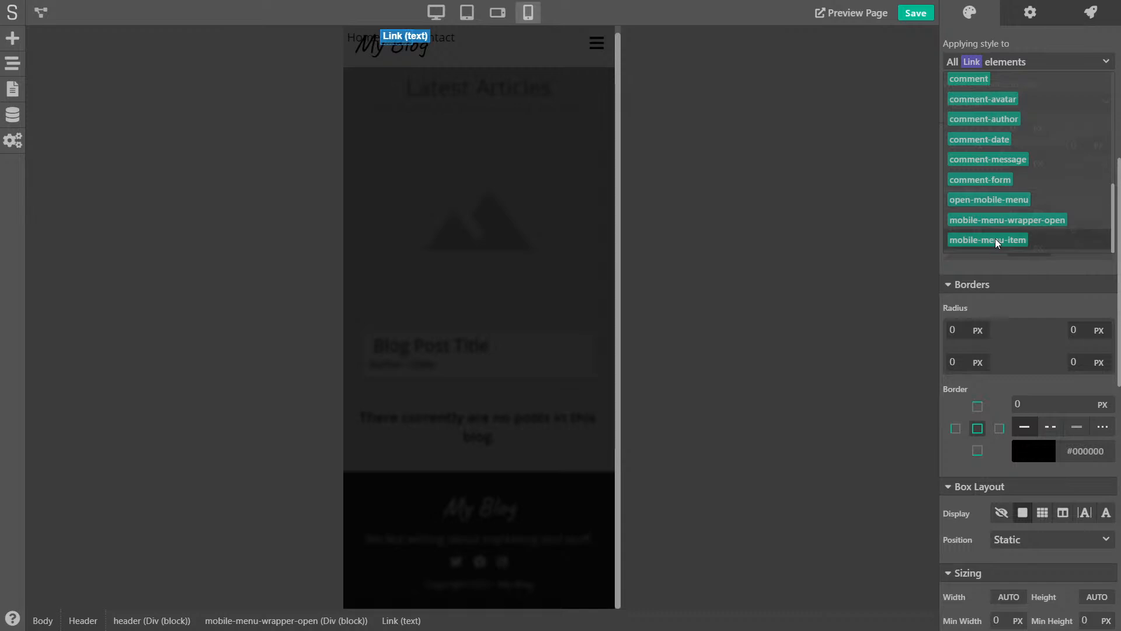
pyautogui.click(996, 240)
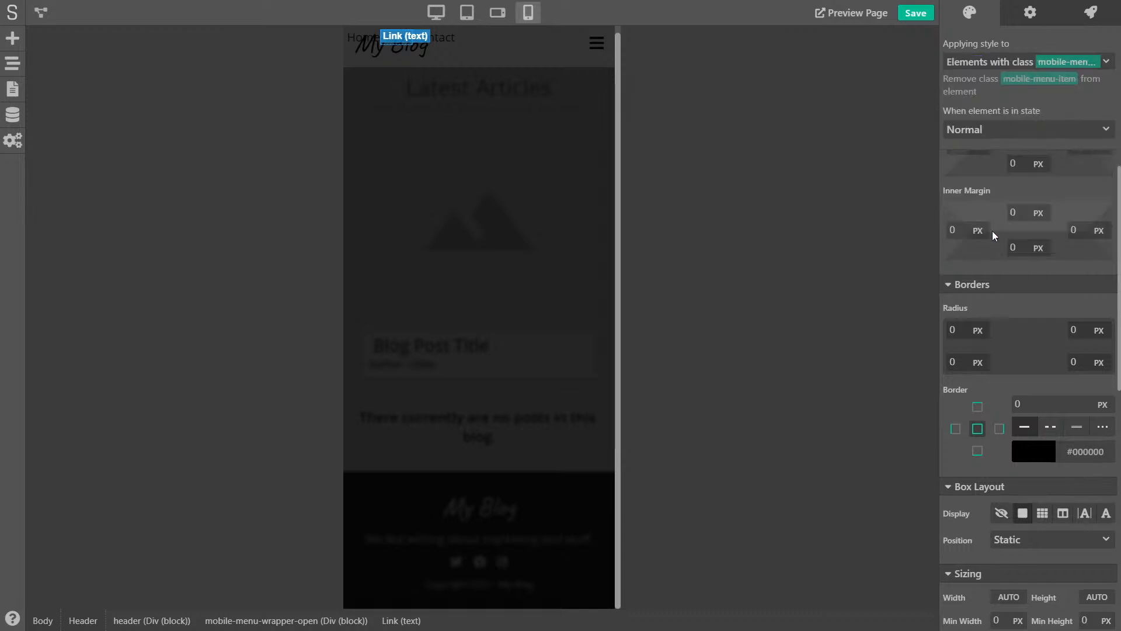
pyautogui.click(448, 39)
pyautogui.click(1016, 63)
pyautogui.scroll(-3, 996, 233)
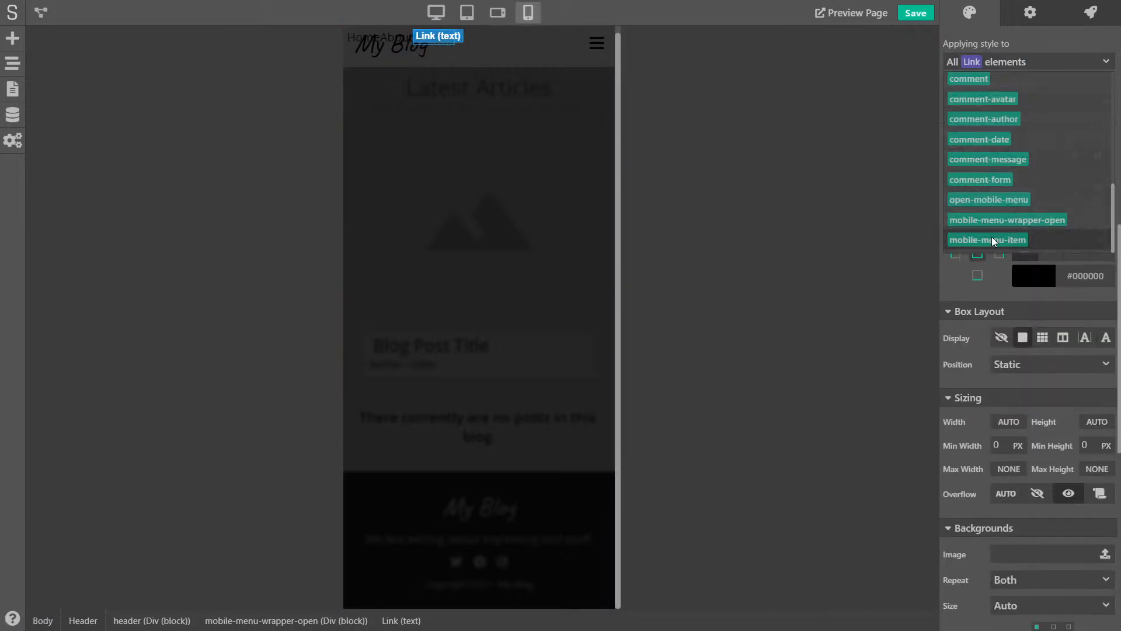
pyautogui.click(992, 238)
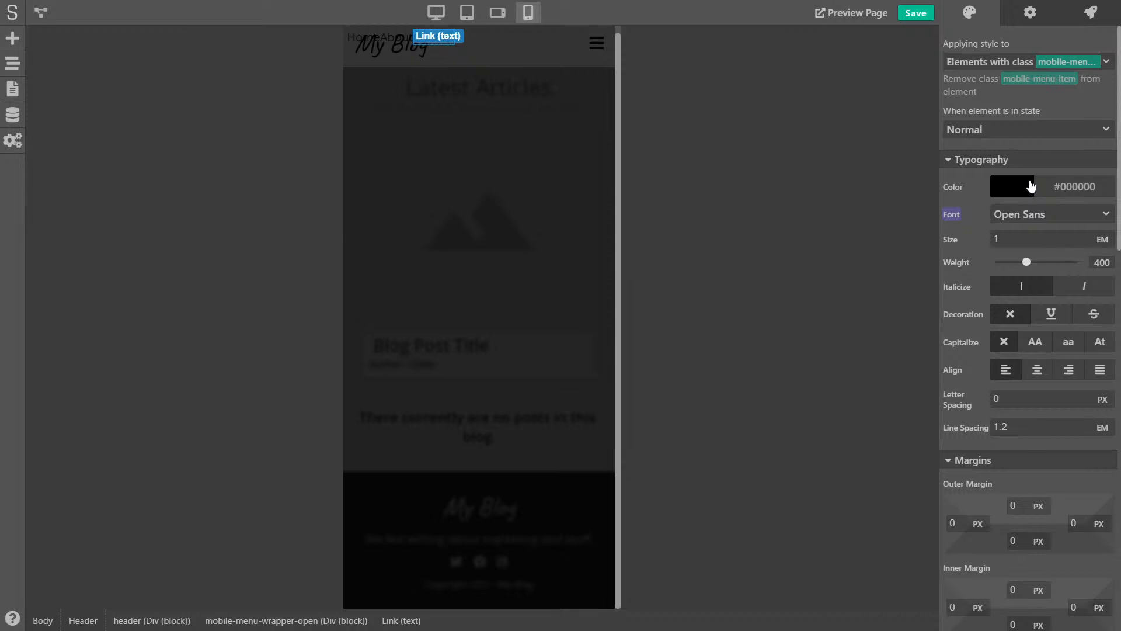
# Style the mobile-menu-item class text with color #FFFFFF, weight 600 and size 1.25 EM.
pyautogui.click(1031, 185)
pyautogui.moveTo(975, 256); pyautogui.dragTo(928, 180)
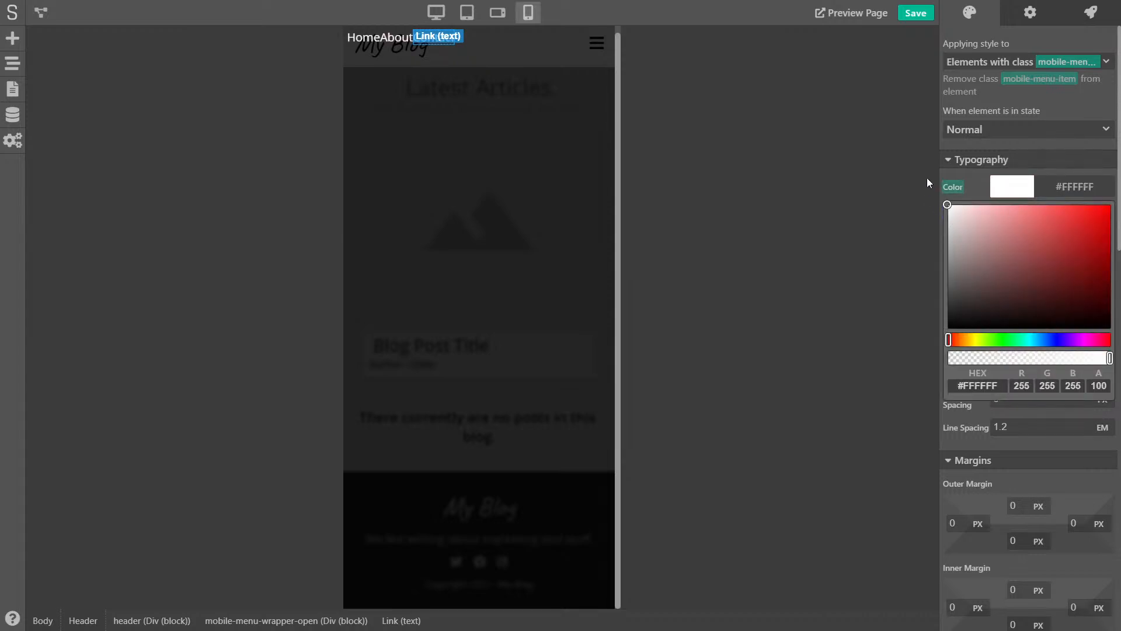
pyautogui.click(1064, 103)
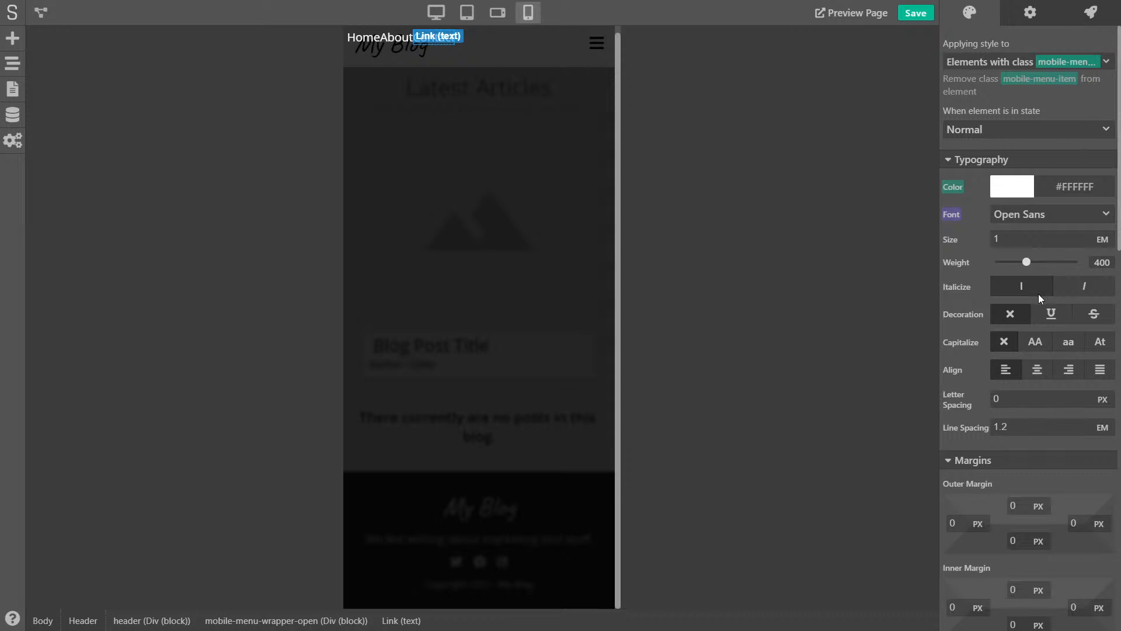
pyautogui.moveTo(1028, 264); pyautogui.dragTo(1050, 262)
pyautogui.click(977, 239)
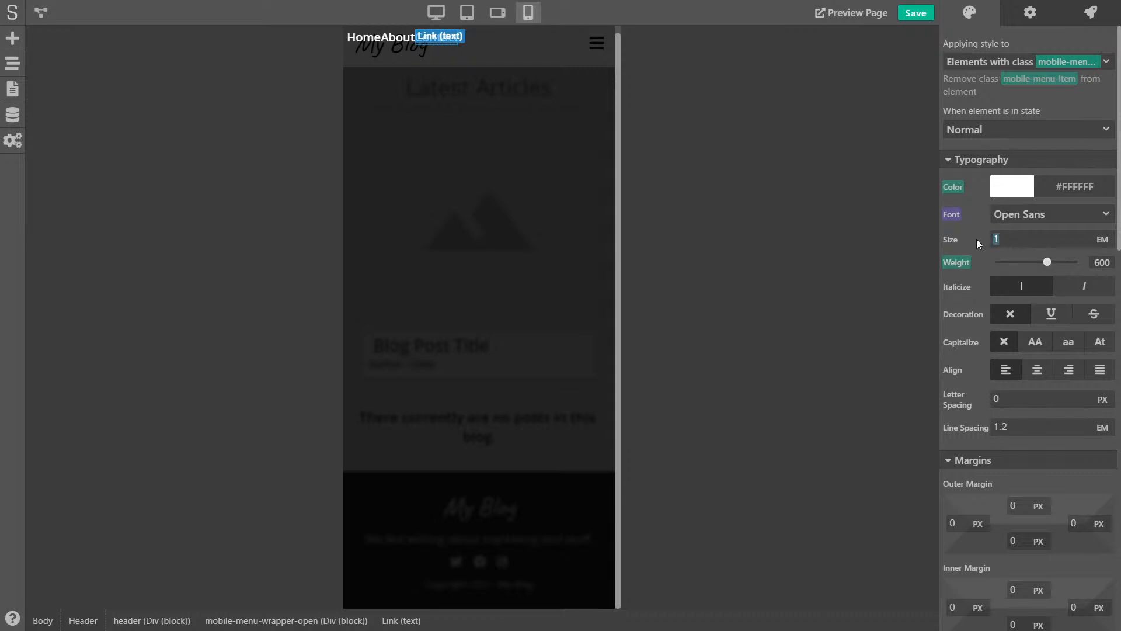
pyautogui.write('1.25')
pyautogui.press('Return')
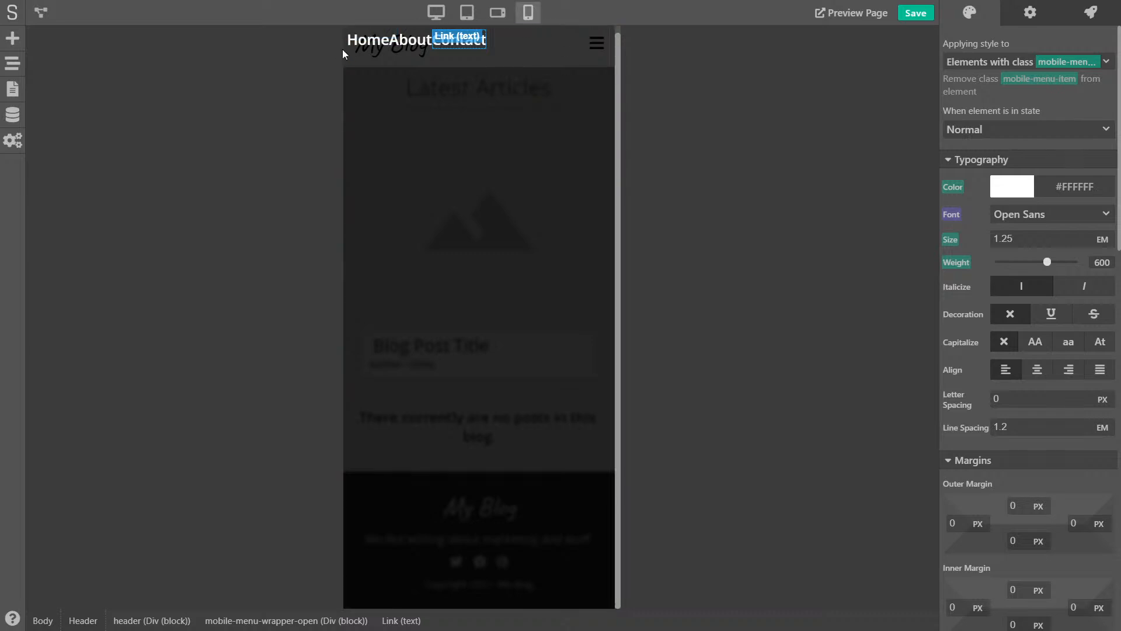
# Set the mobile-menu-wrapper-open div to flex display with a downward vertical direction.
pyautogui.click(540, 46)
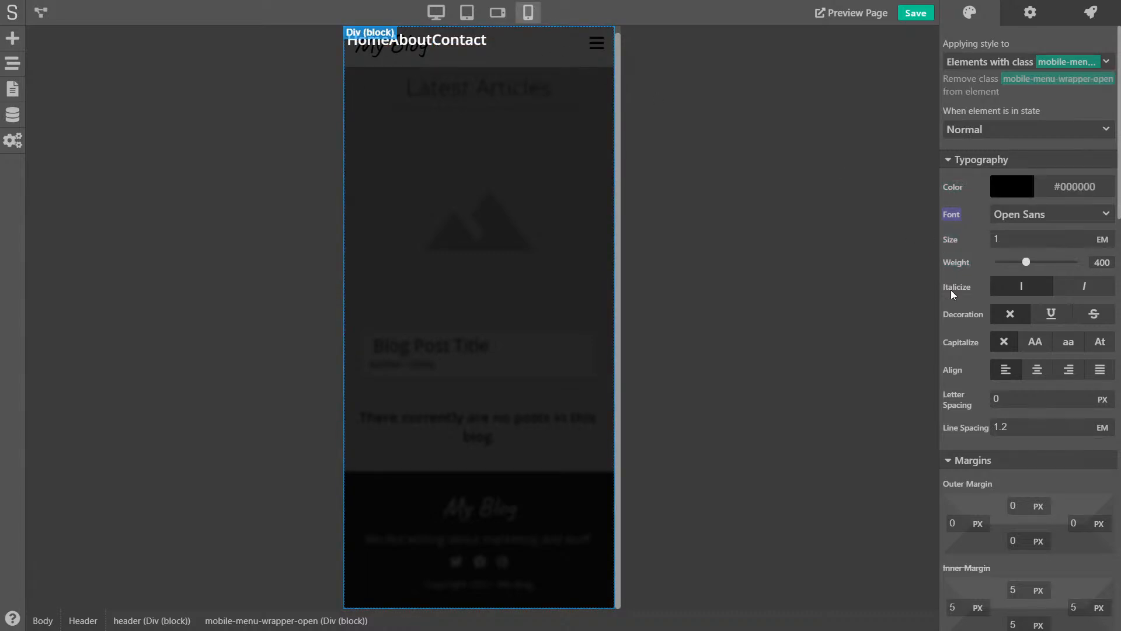
pyautogui.scroll(-10, 1003, 385)
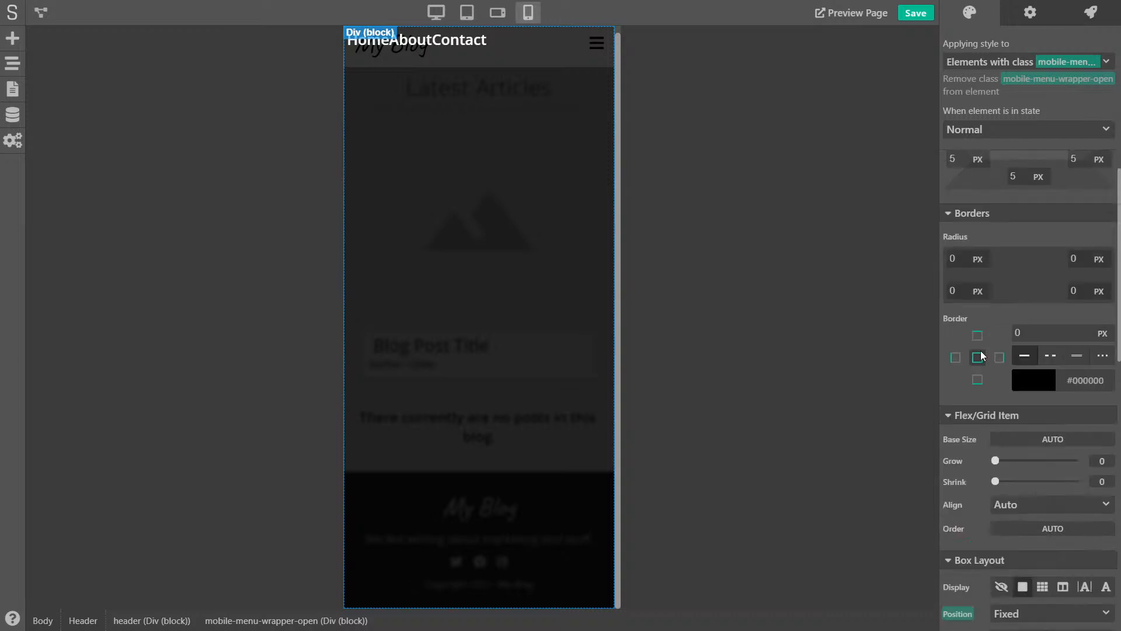
pyautogui.scroll(5, 961, 321)
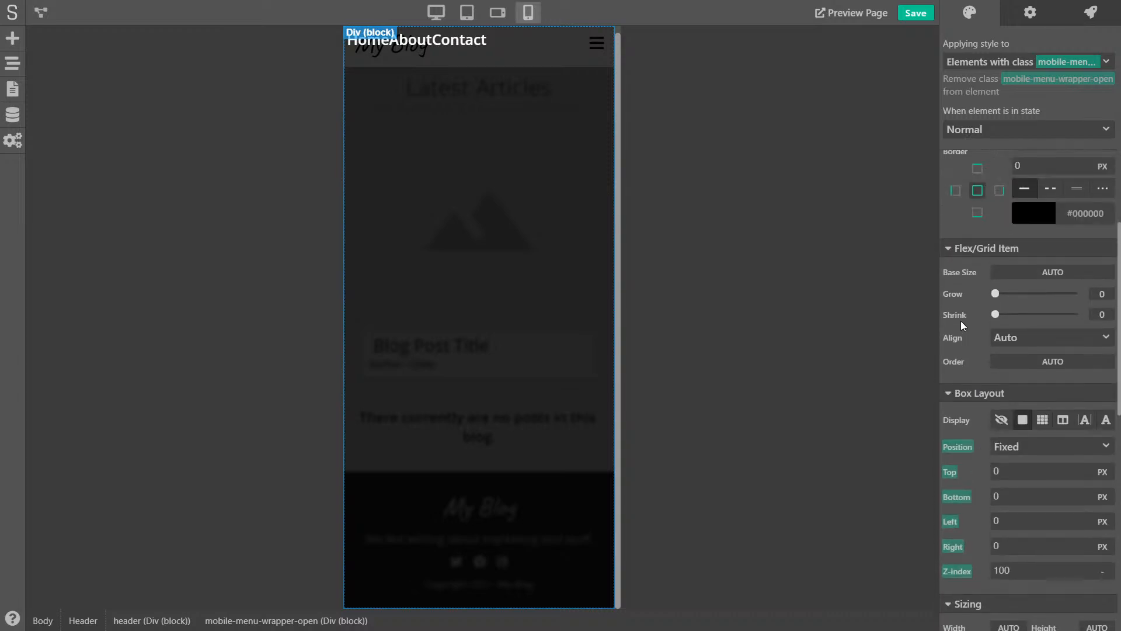
pyautogui.scroll(-5, 960, 335)
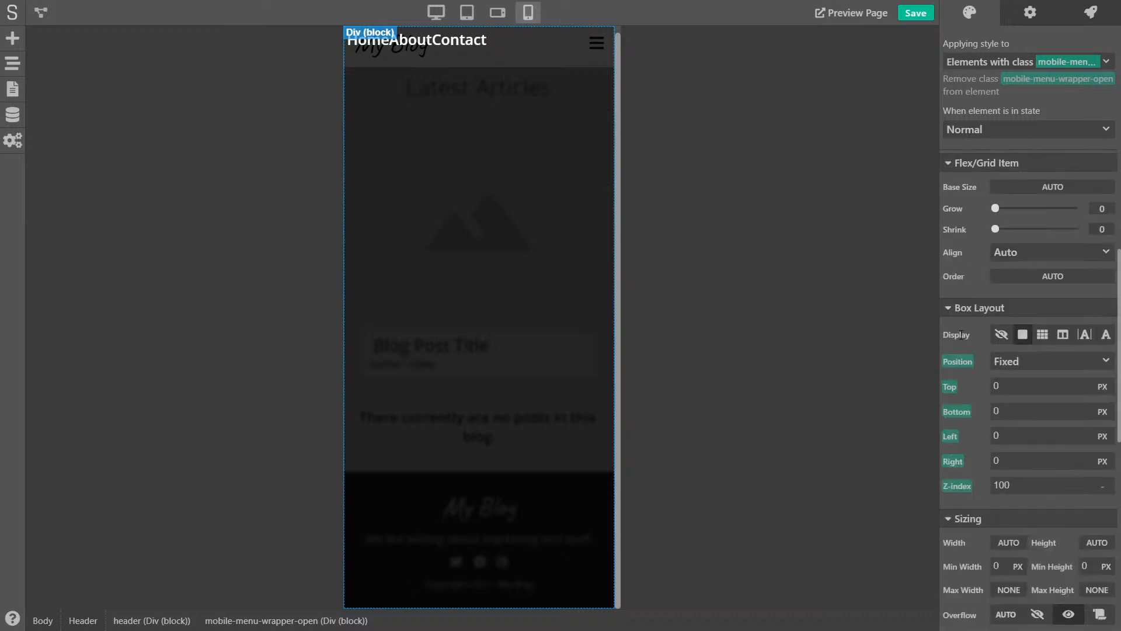
pyautogui.click(1065, 333)
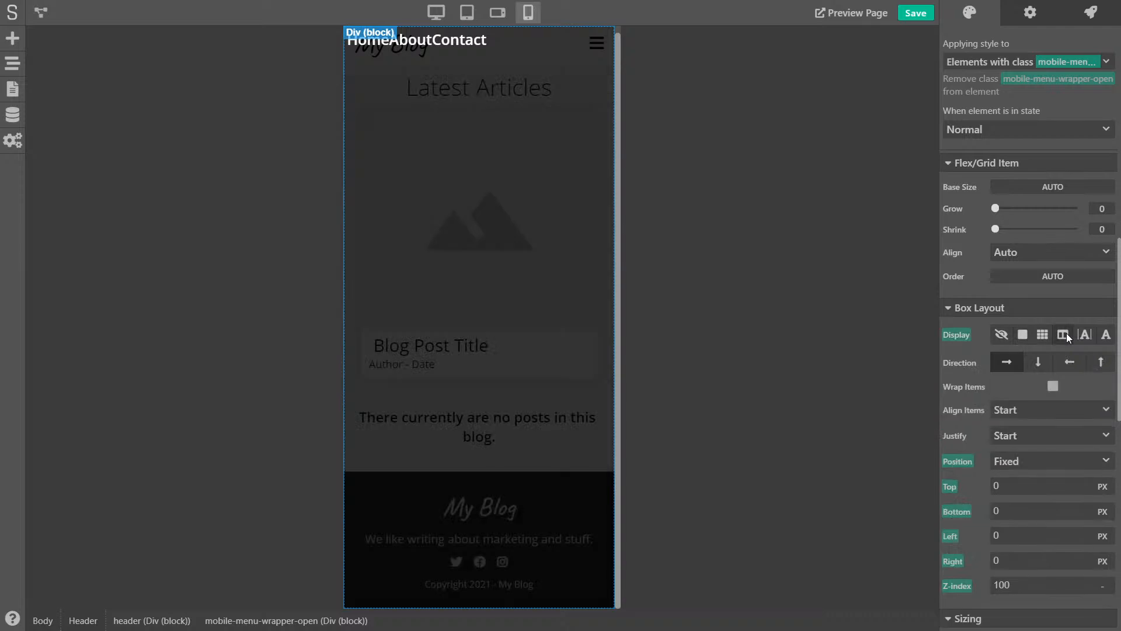
pyautogui.click(1035, 361)
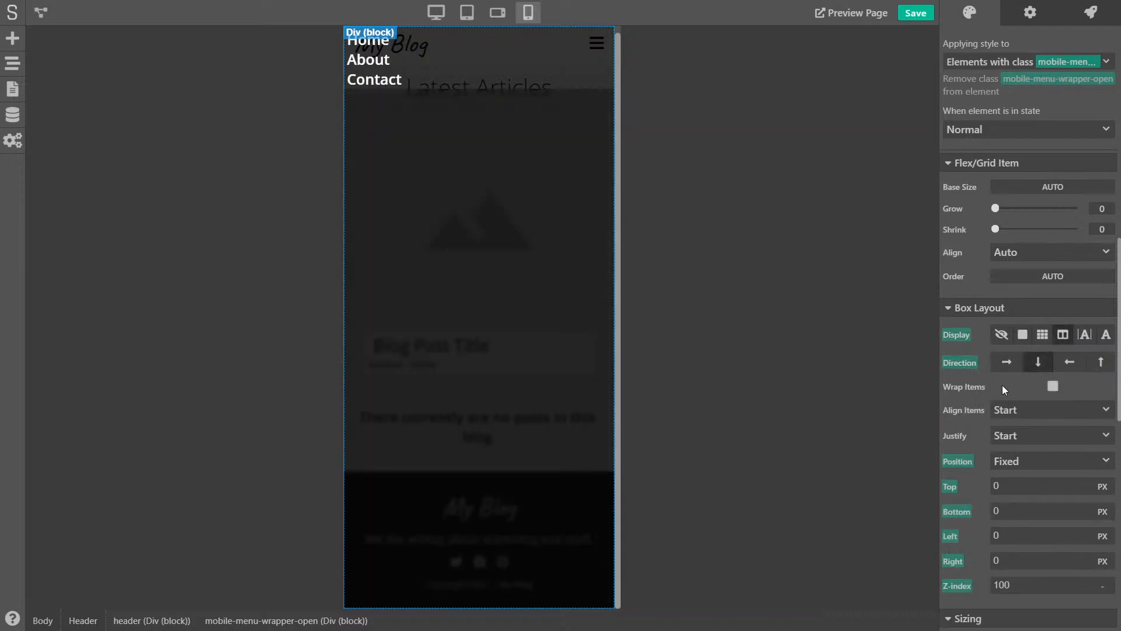
# Set the mobile-menu-wrapper-open class to align items Stretch and justify Center.
pyautogui.click(1013, 410)
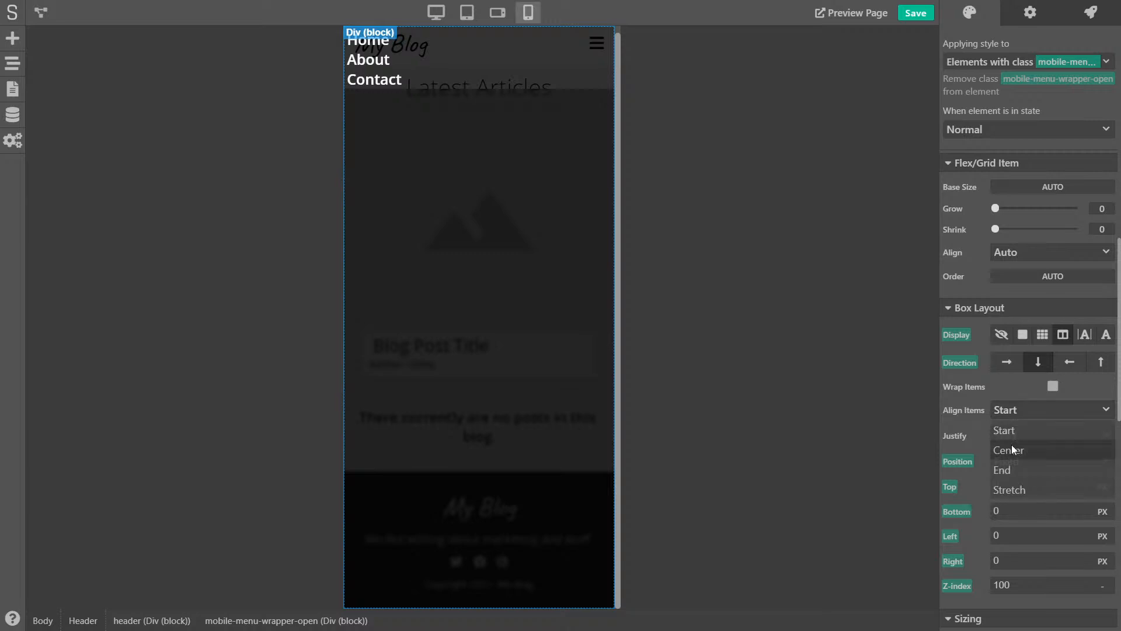
pyautogui.click(1024, 454)
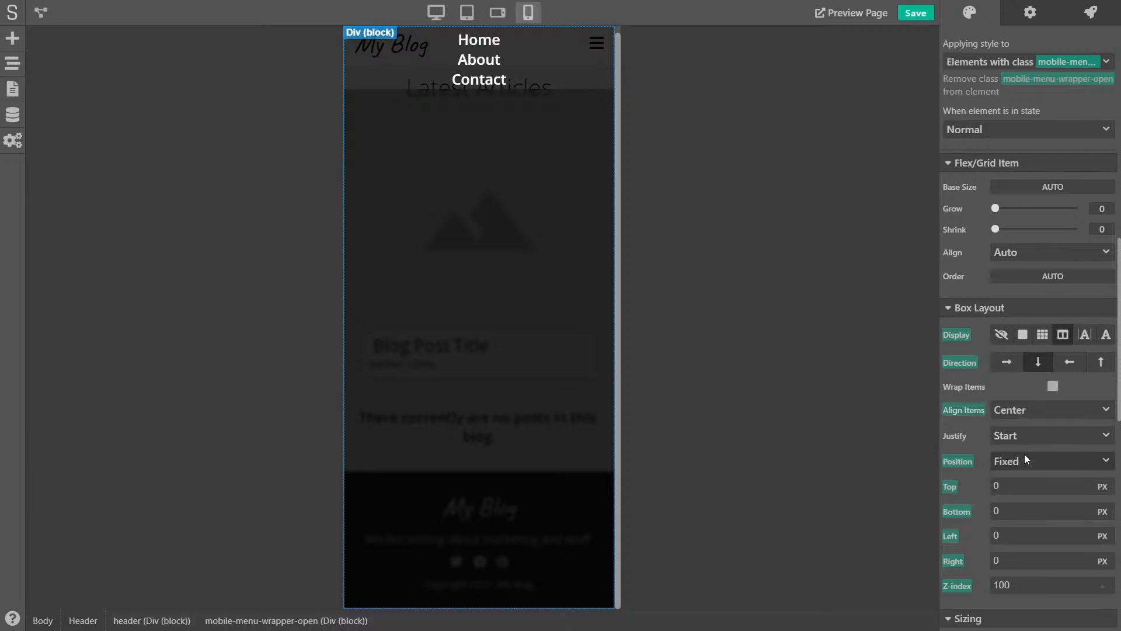
pyautogui.click(1025, 409)
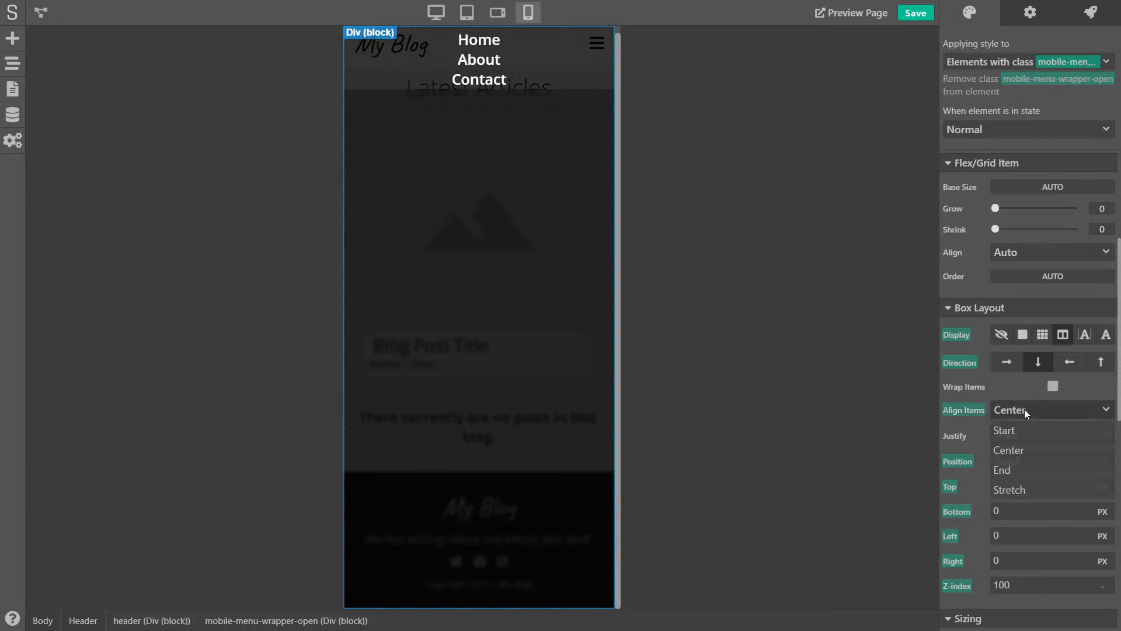
pyautogui.click(1007, 487)
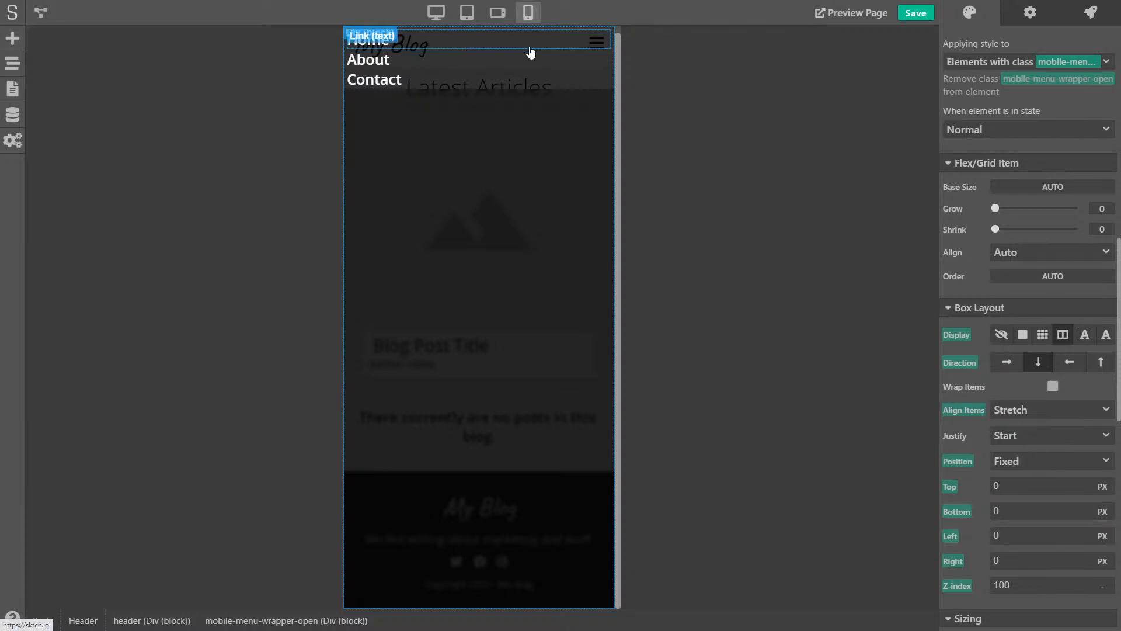
pyautogui.click(1021, 437)
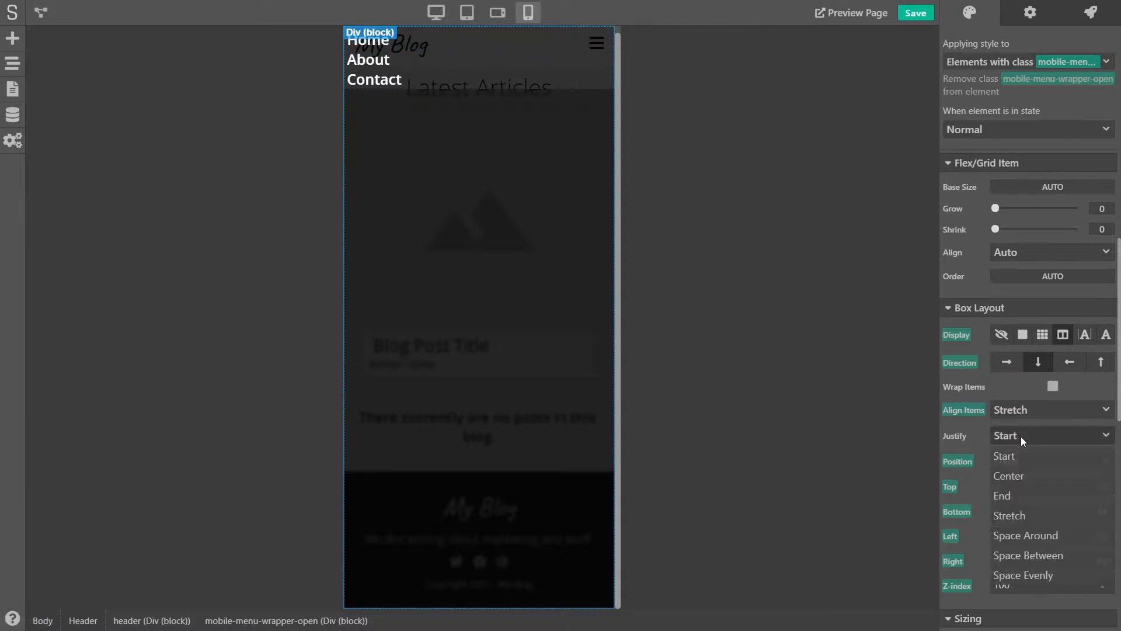
pyautogui.click(1021, 478)
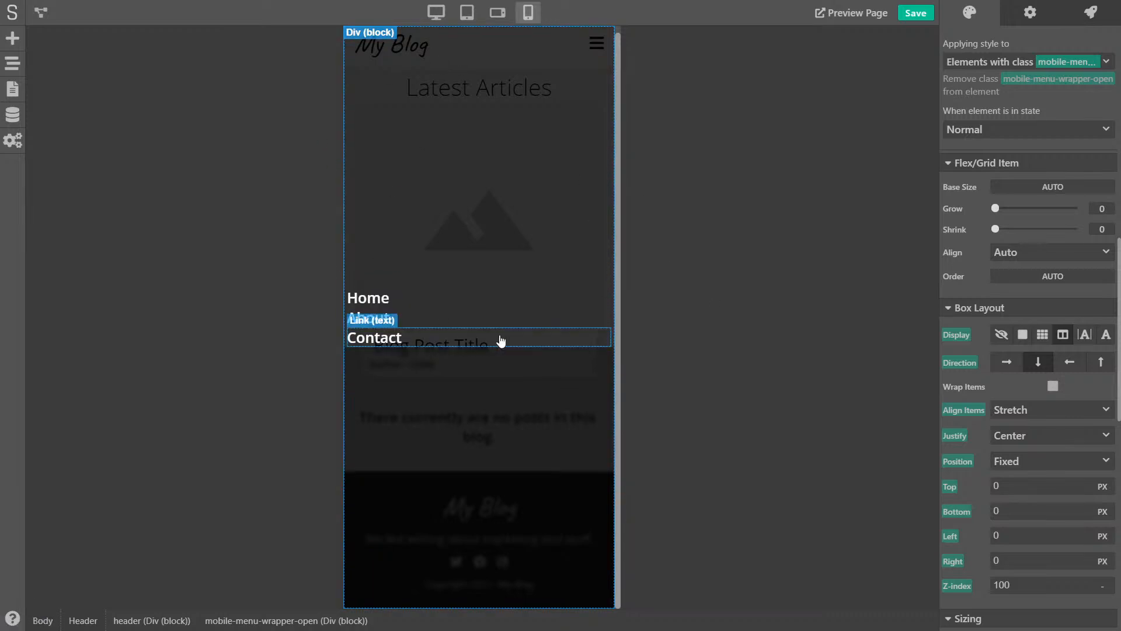
# Center-align the text of the mobile-menu-item class.
pyautogui.click(445, 300)
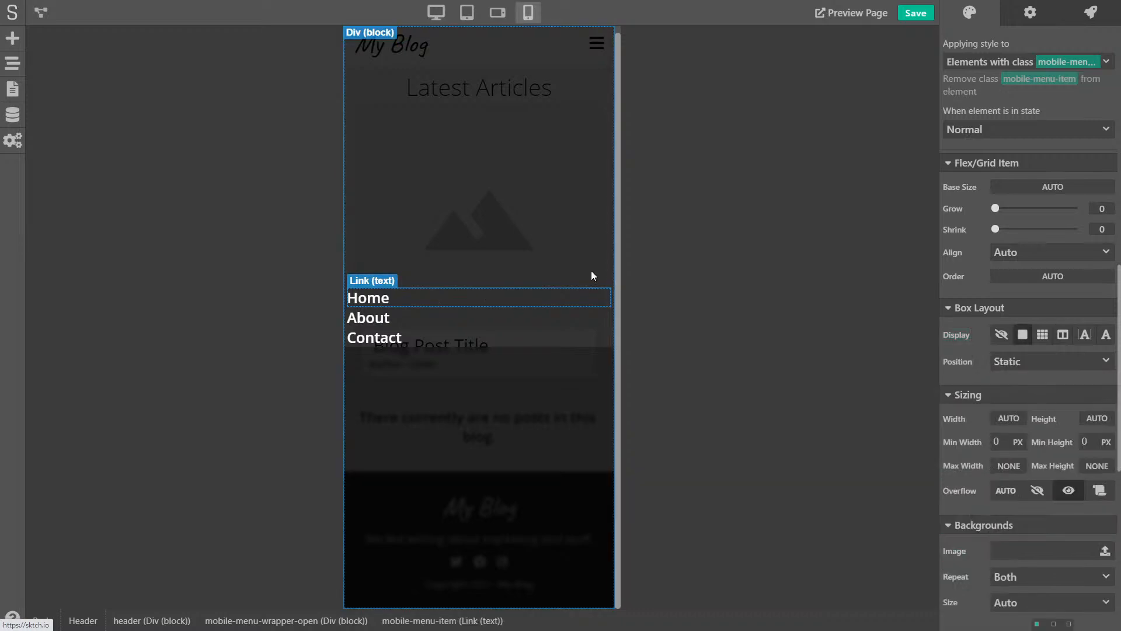
pyautogui.scroll(1, 981, 201)
pyautogui.scroll(10, 980, 200)
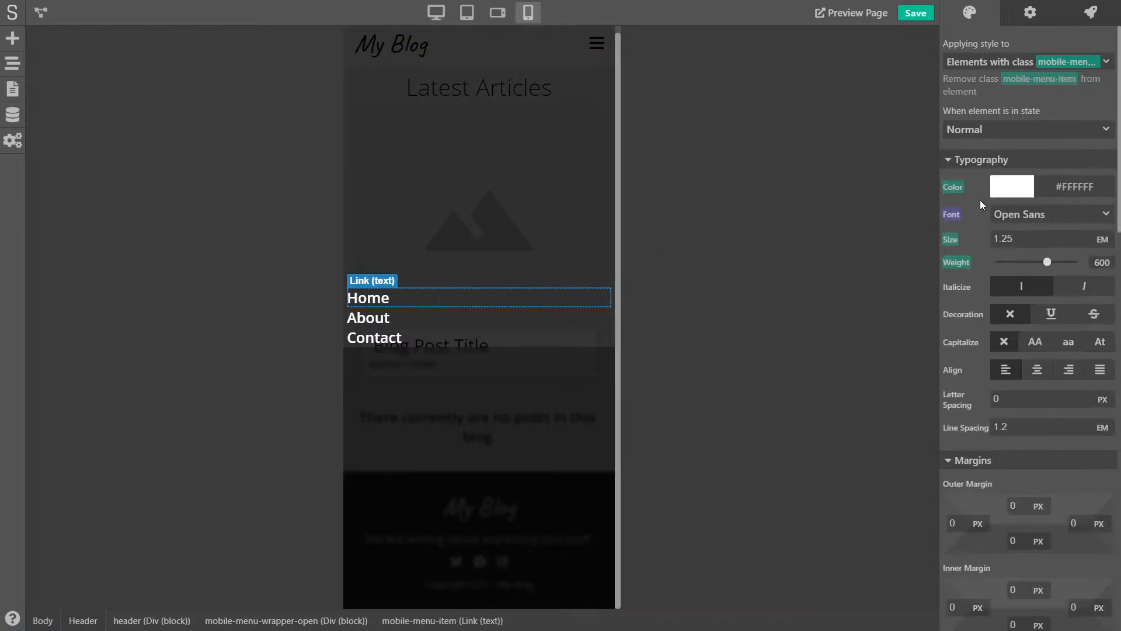
pyautogui.click(1032, 369)
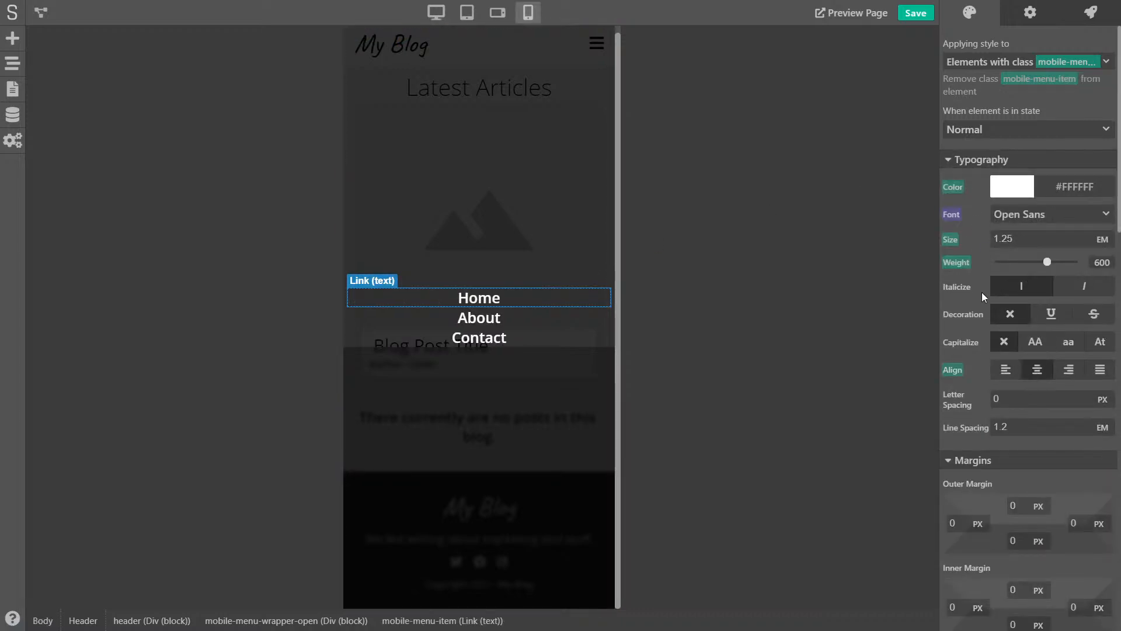
# Set the top and bottom inner margins of the mobile-menu-item class to 15 PX.
pyautogui.scroll(-5, 982, 292)
pyautogui.click(1013, 297)
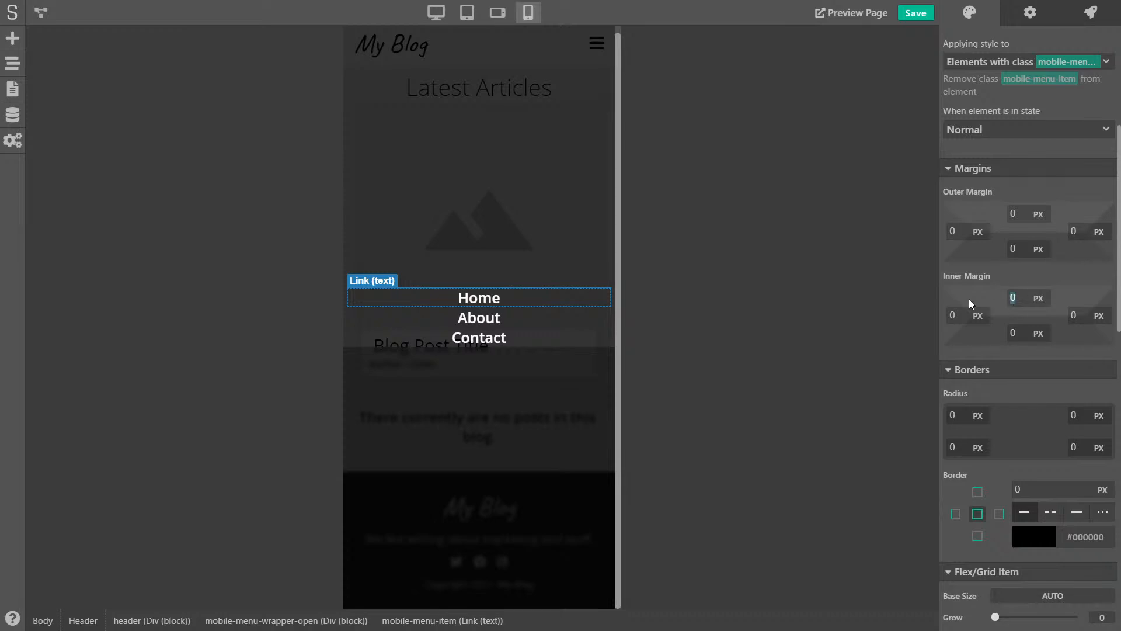
pyautogui.write('15')
pyautogui.press('Tab')
pyautogui.press('Tab')
pyautogui.write('15')
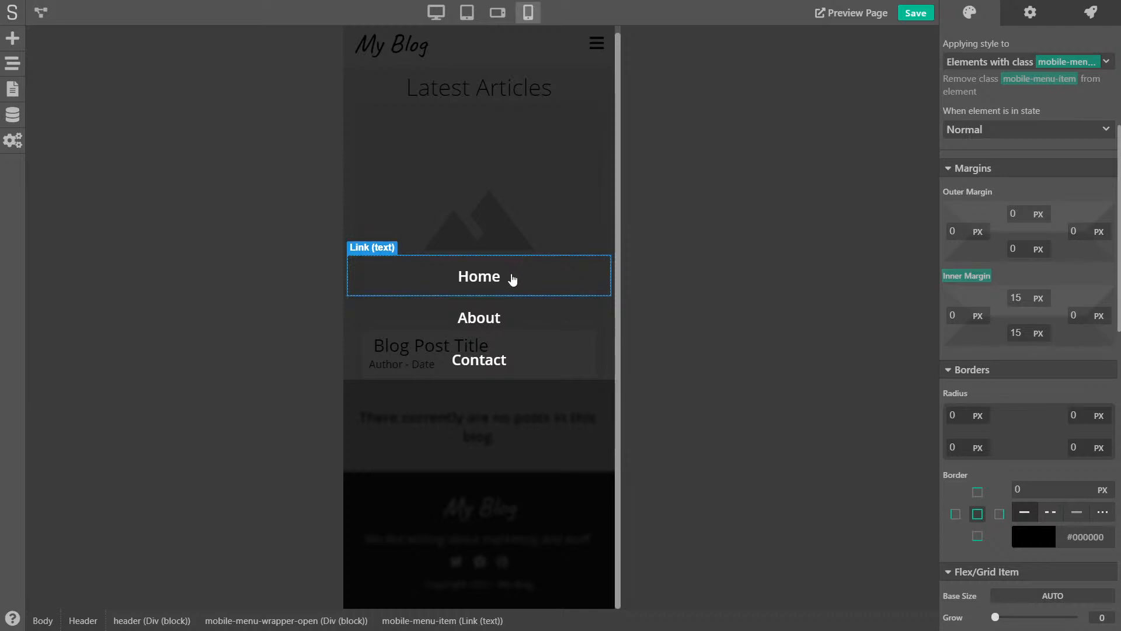
# Save the page, check the open mobile menu in the mobile-size page preview, and return to the editor.
pyautogui.click(538, 167)
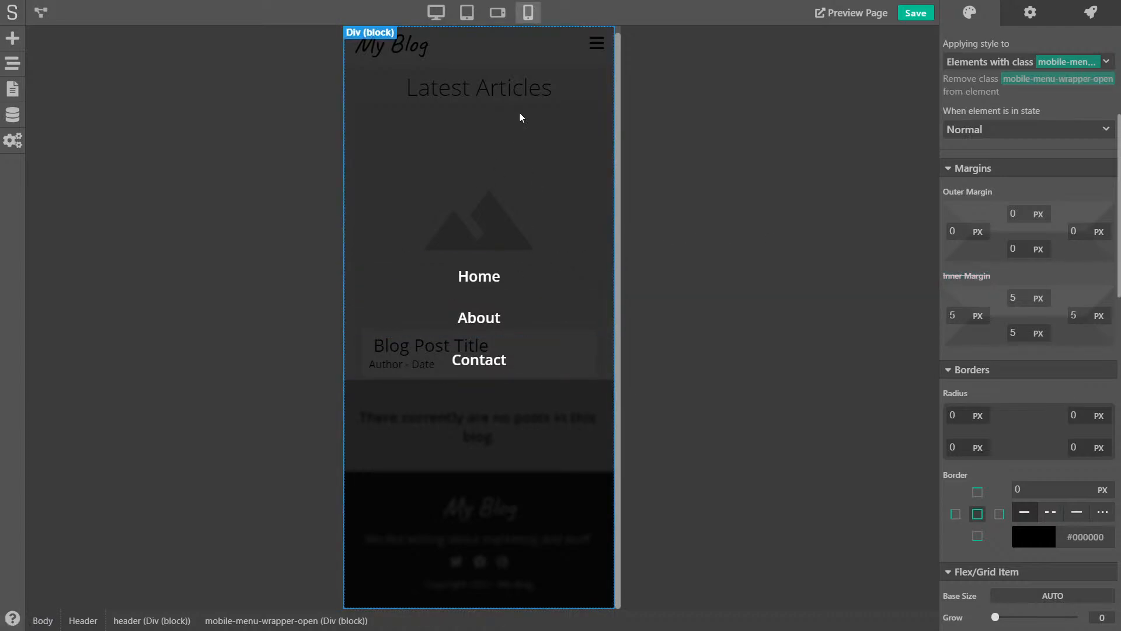
pyautogui.click(915, 14)
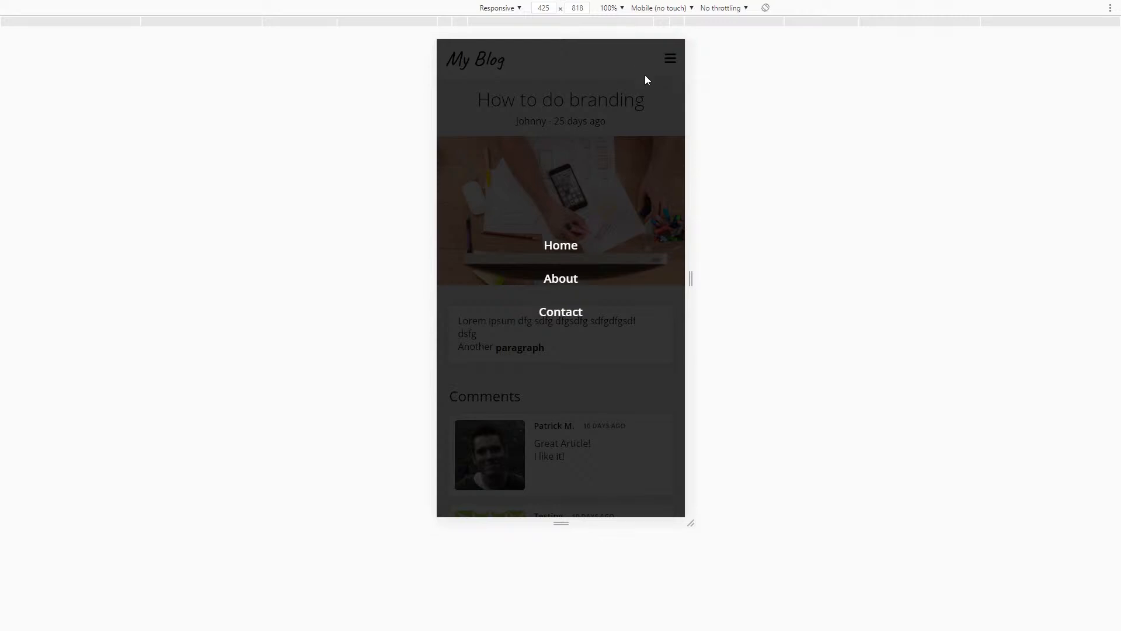
pyautogui.hotkey('ctrl', 'w')
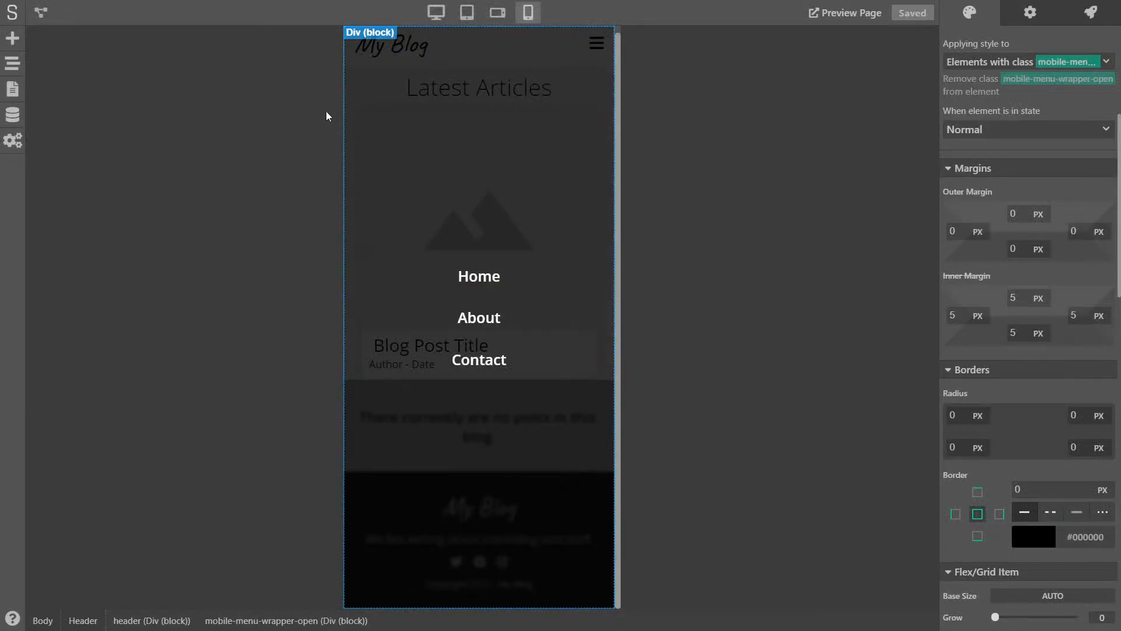
# Add an Icon element inside the mobile-menu-wrapper-open div.
pyautogui.click(13, 38)
pyautogui.scroll(-6, 87, 408)
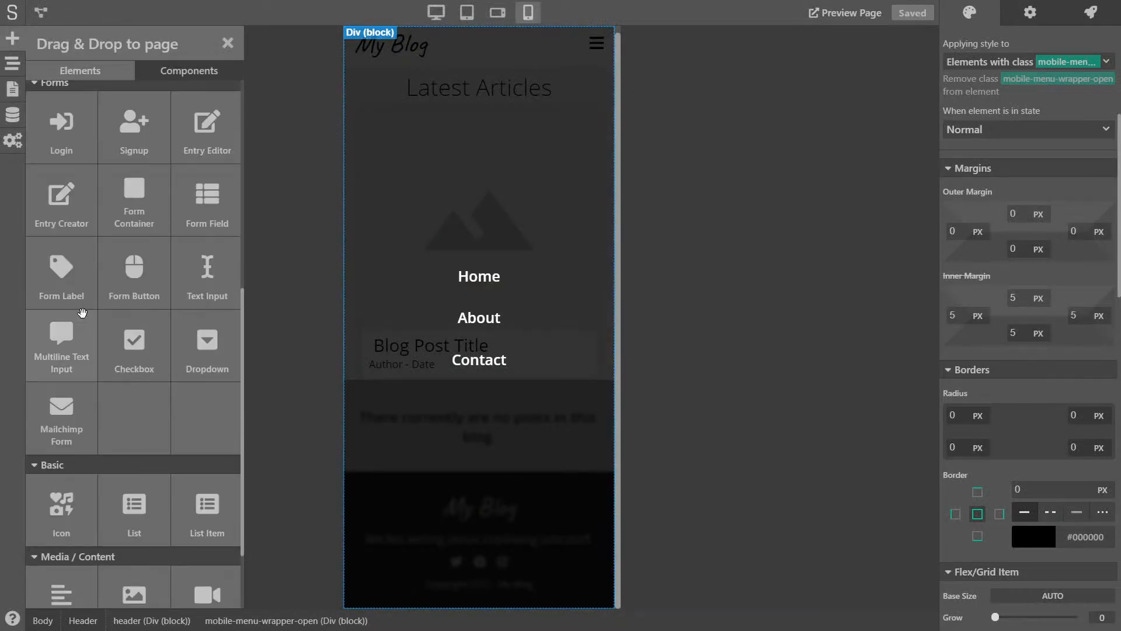
pyautogui.scroll(-1, 87, 407)
pyautogui.moveTo(61, 446); pyautogui.dragTo(528, 152)
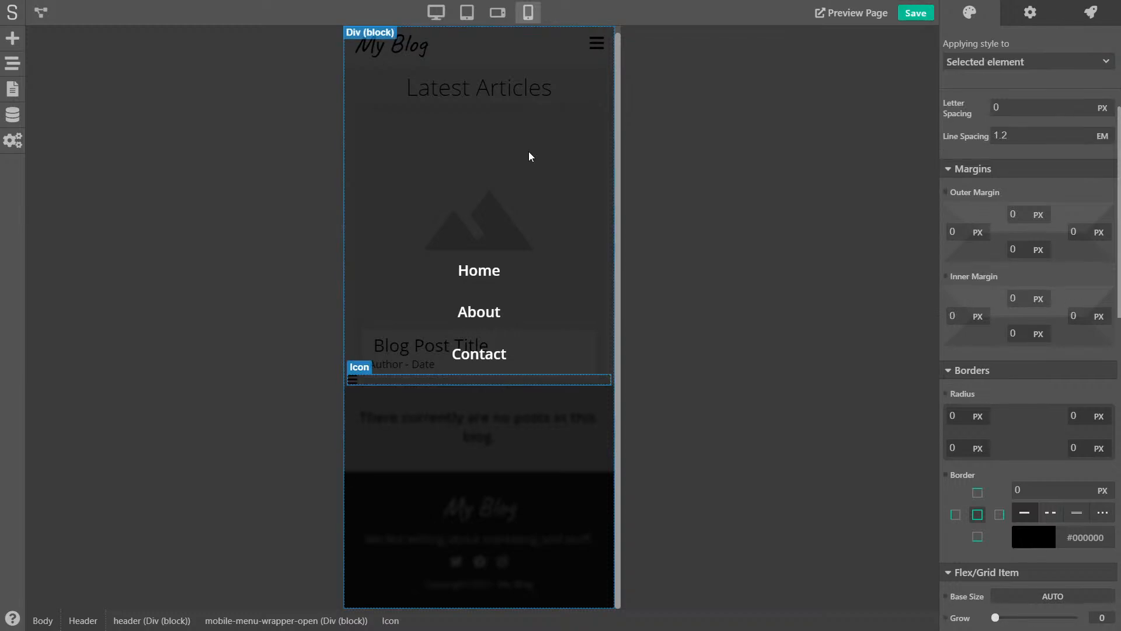
# Set the color of the new icon in the mobile menu wrapper to #FFFFFF.
pyautogui.scroll(4, 987, 137)
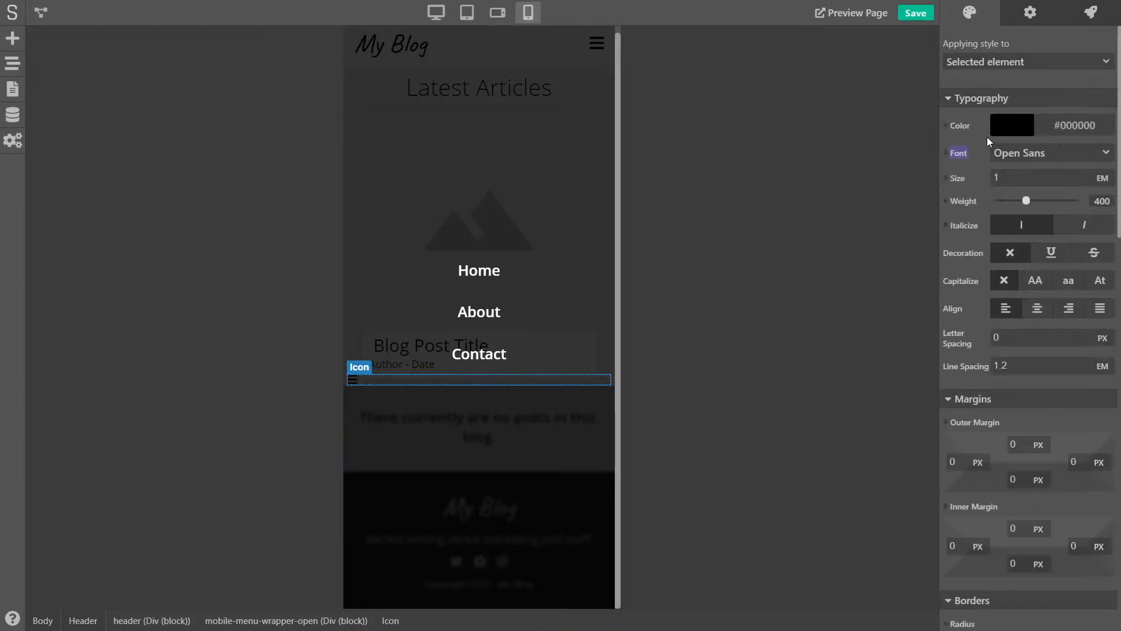
pyautogui.click(997, 136)
pyautogui.moveTo(971, 213); pyautogui.dragTo(935, 125)
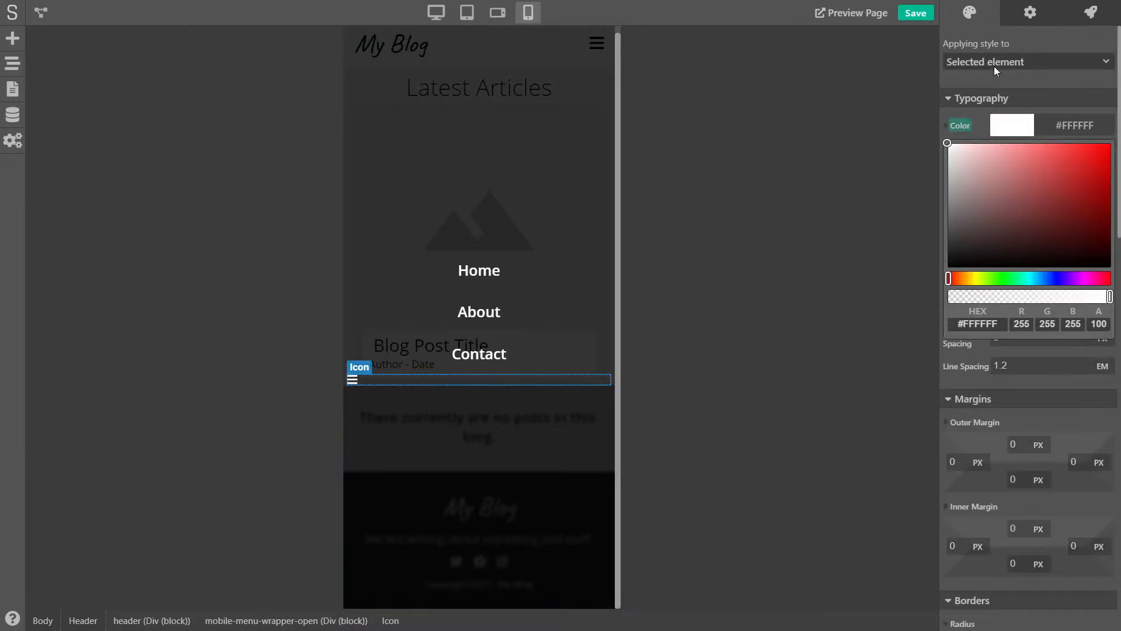
pyautogui.click(1044, 44)
# Change the symbol of the selected icon in the mobile menu wrapper to Times.
pyautogui.click(1019, 13)
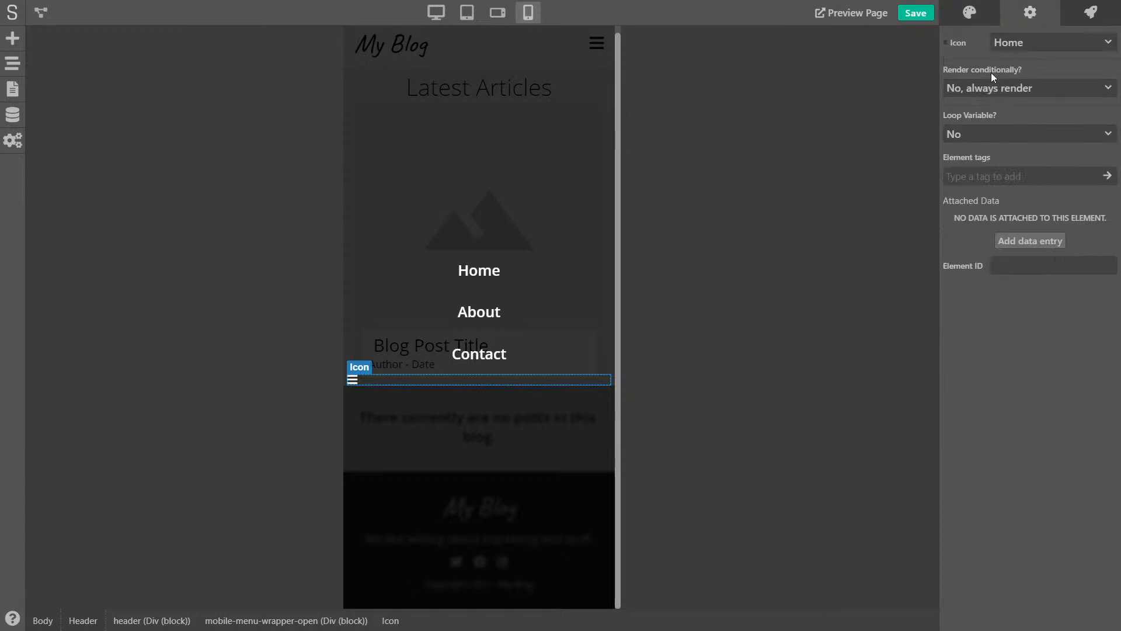
pyautogui.click(1019, 47)
pyautogui.scroll(-5, 1050, 146)
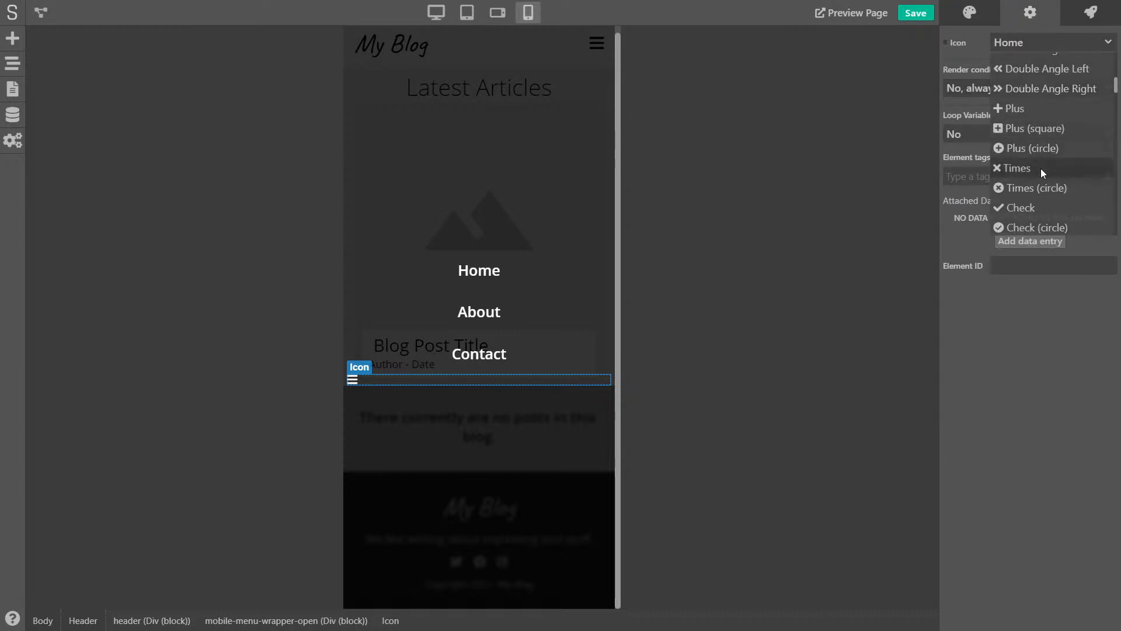
pyautogui.click(1040, 168)
# Reset the color set directly on the selected close icon element.
pyautogui.click(970, 16)
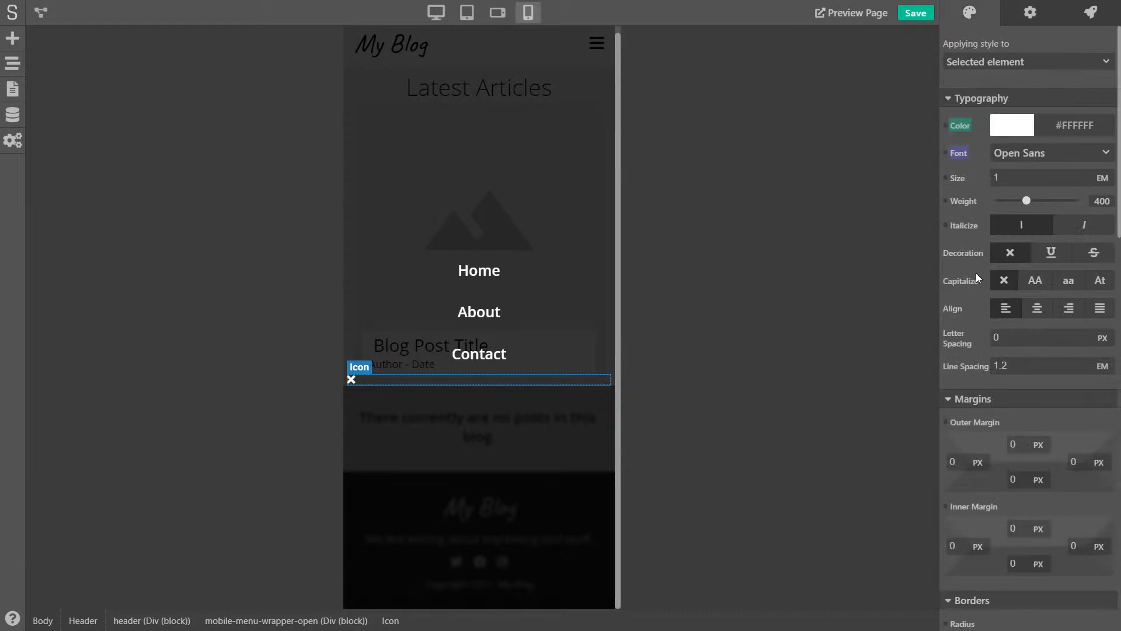
pyautogui.click(961, 127)
pyautogui.click(1015, 149)
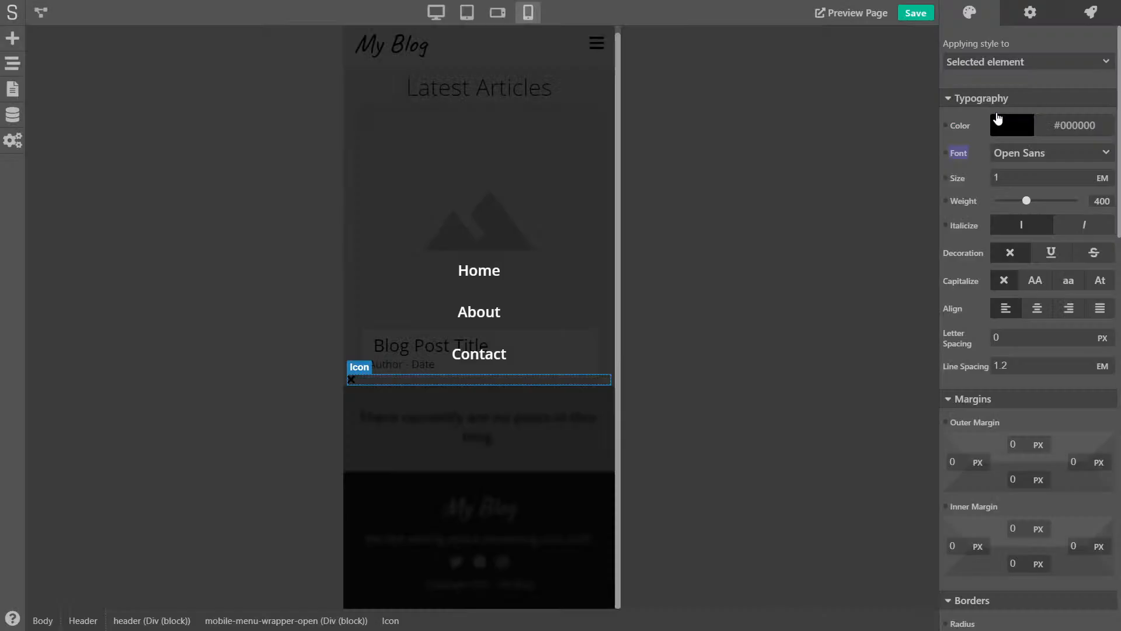
# Create a new class named mobile-menu-close for the close icon.
pyautogui.click(1006, 61)
pyautogui.scroll(5, 996, 173)
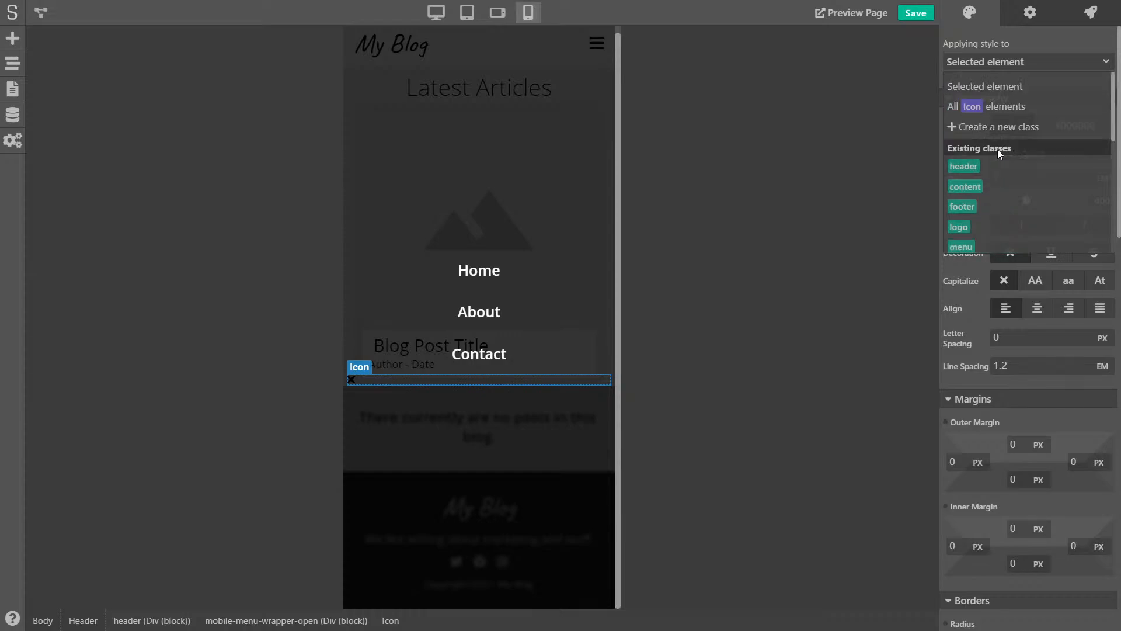
pyautogui.click(997, 127)
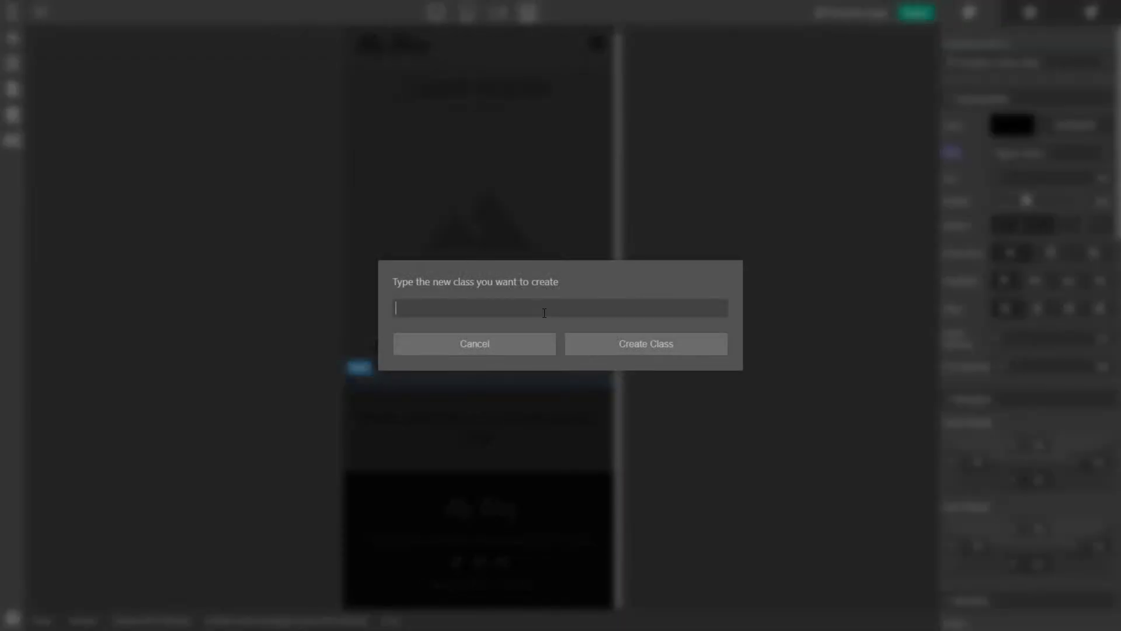
pyautogui.write('mobile-menu-close')
pyautogui.click(623, 339)
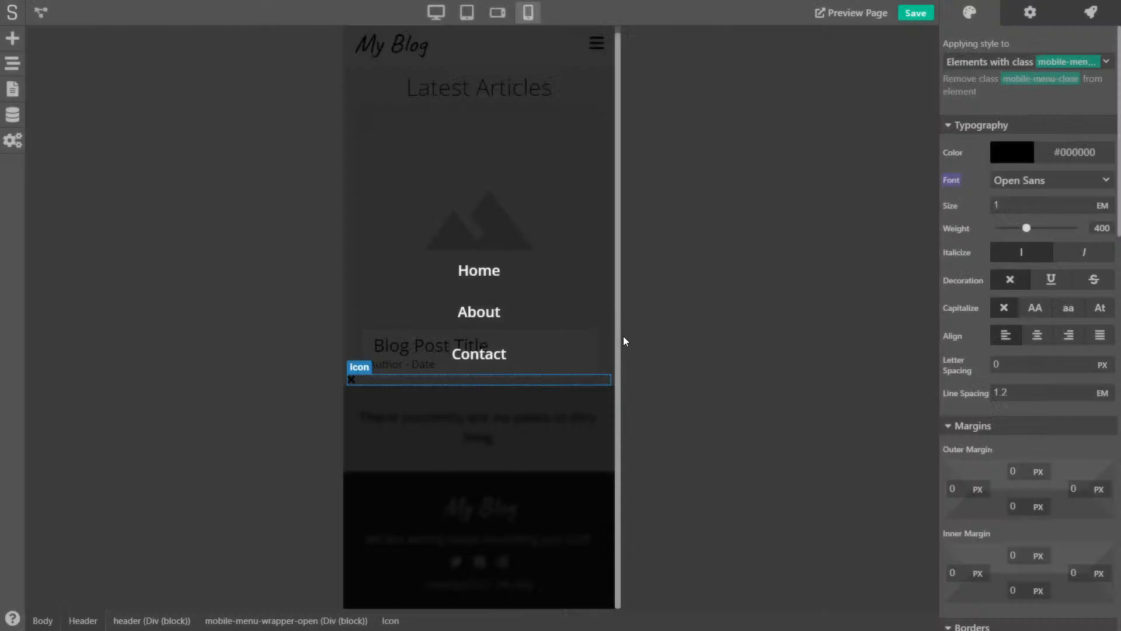
# Give the mobile-menu-close class the color #FFFFFF and a size of 1.8 EM.
pyautogui.click(996, 158)
pyautogui.moveTo(958, 175); pyautogui.dragTo(933, 156)
pyautogui.click(1070, 104)
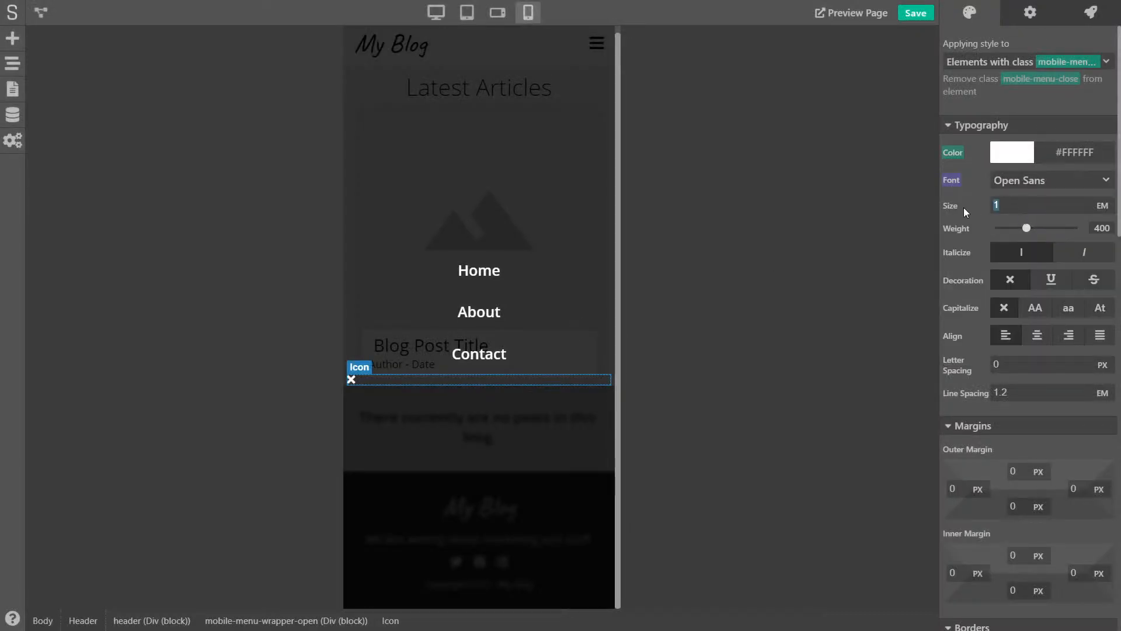
pyautogui.write('1.5')
pyautogui.hotkey('ctrl', 'a')
pyautogui.write('1.8')
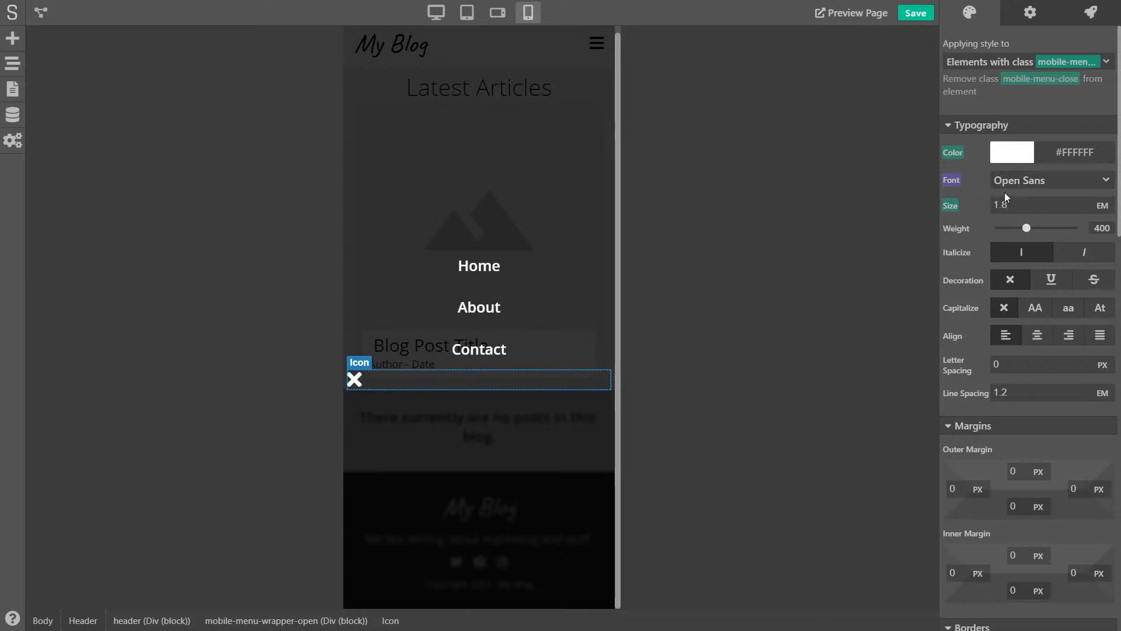
# Set the position of the mobile-menu-close class to Absolute.
pyautogui.scroll(-9, 1032, 335)
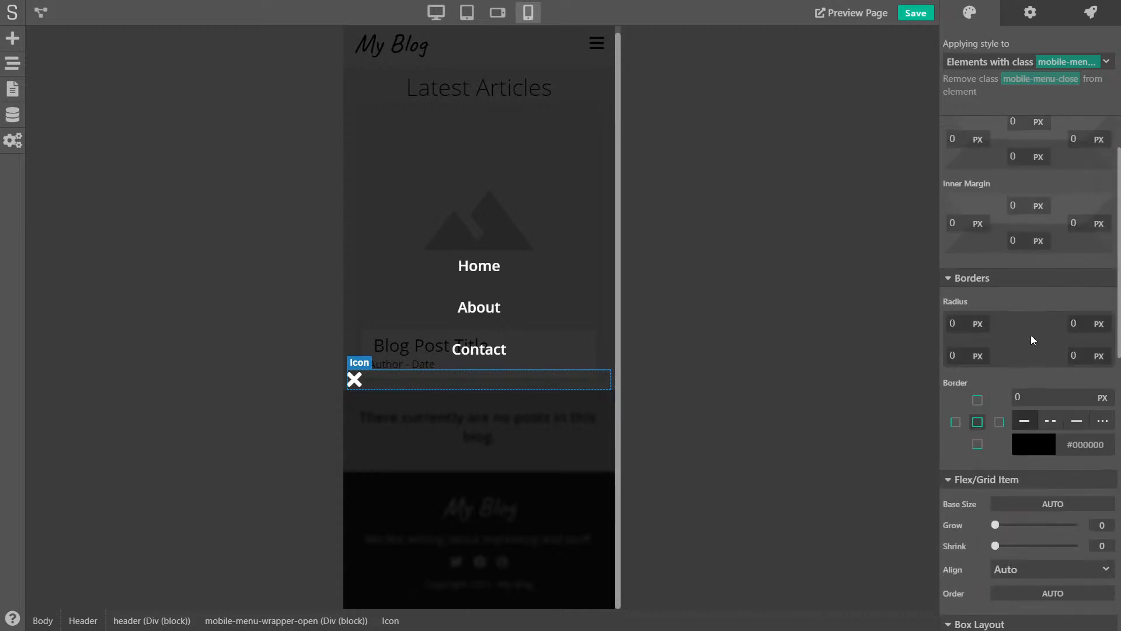
pyautogui.scroll(-1, 1021, 328)
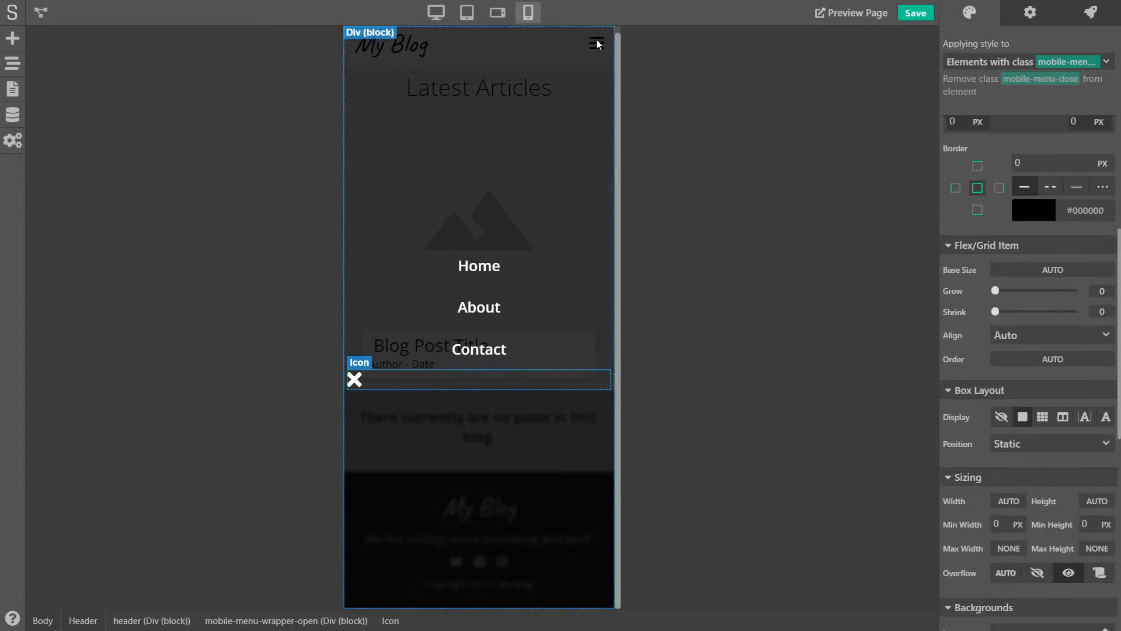
pyautogui.scroll(-3, 1005, 382)
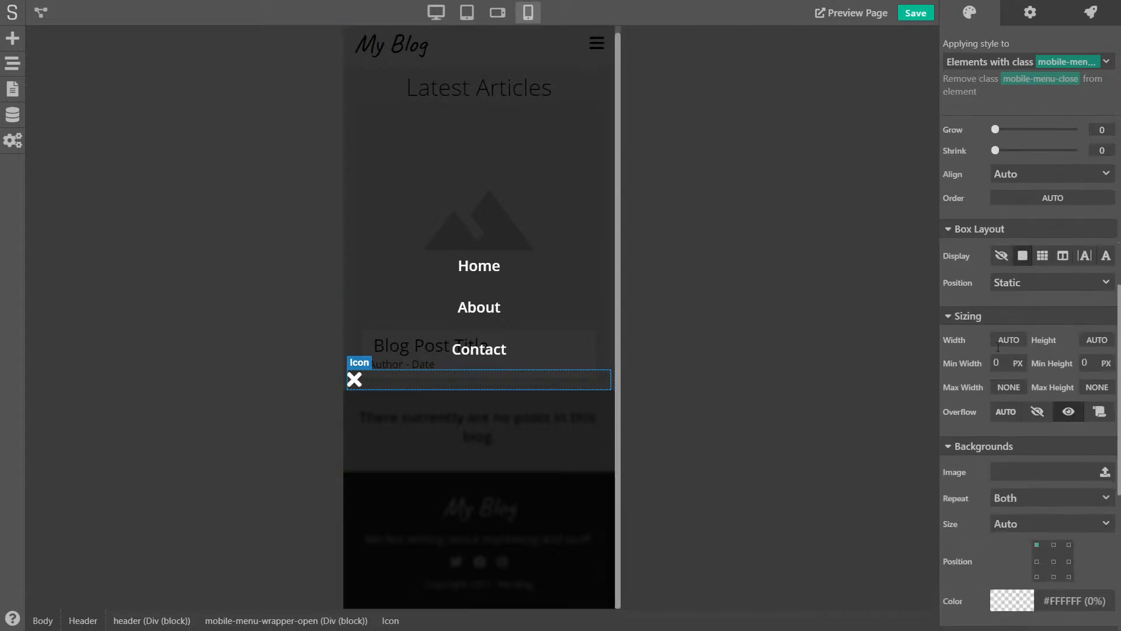
pyautogui.click(1003, 271)
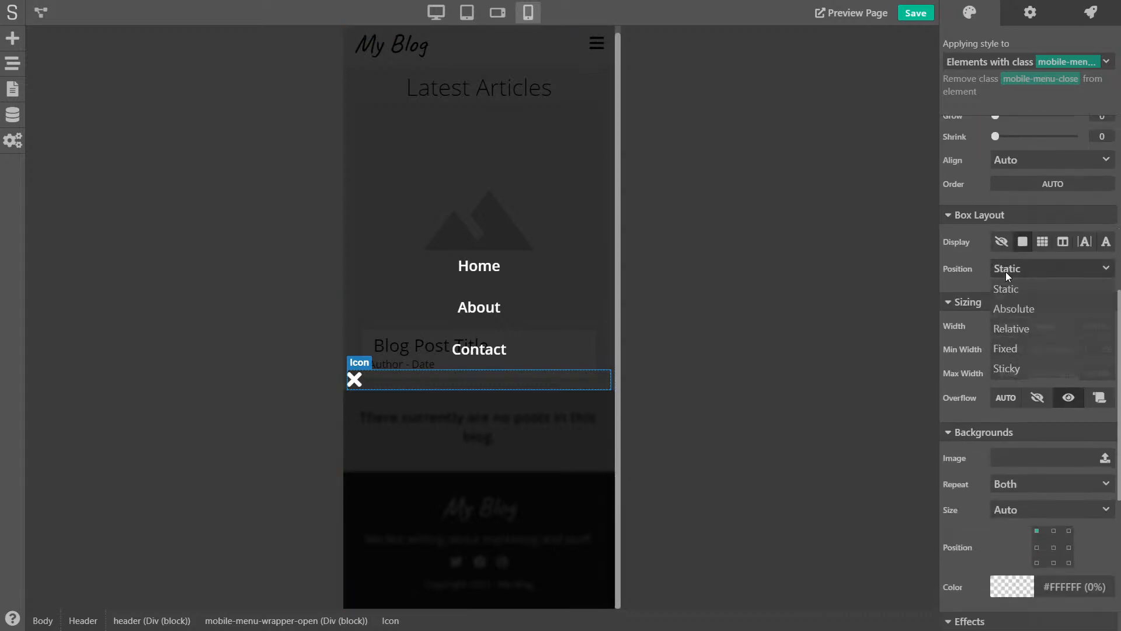
pyautogui.click(1022, 310)
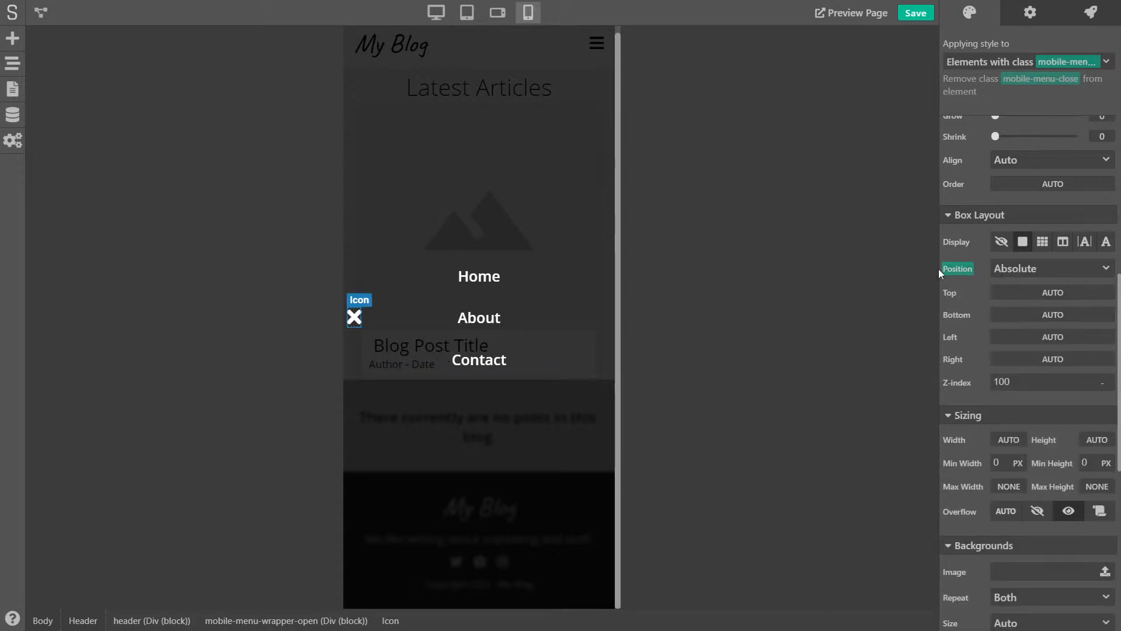
# Offset the mobile-menu-close class by 10 PX from the top and 10 PX from the right.
pyautogui.click(1024, 293)
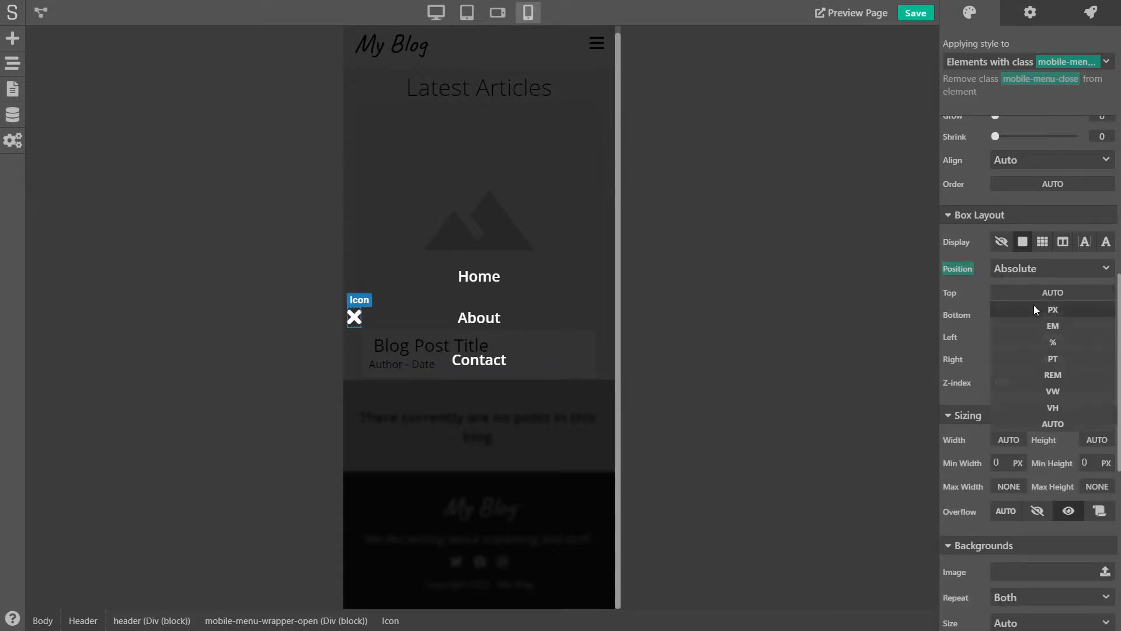
pyautogui.click(1034, 306)
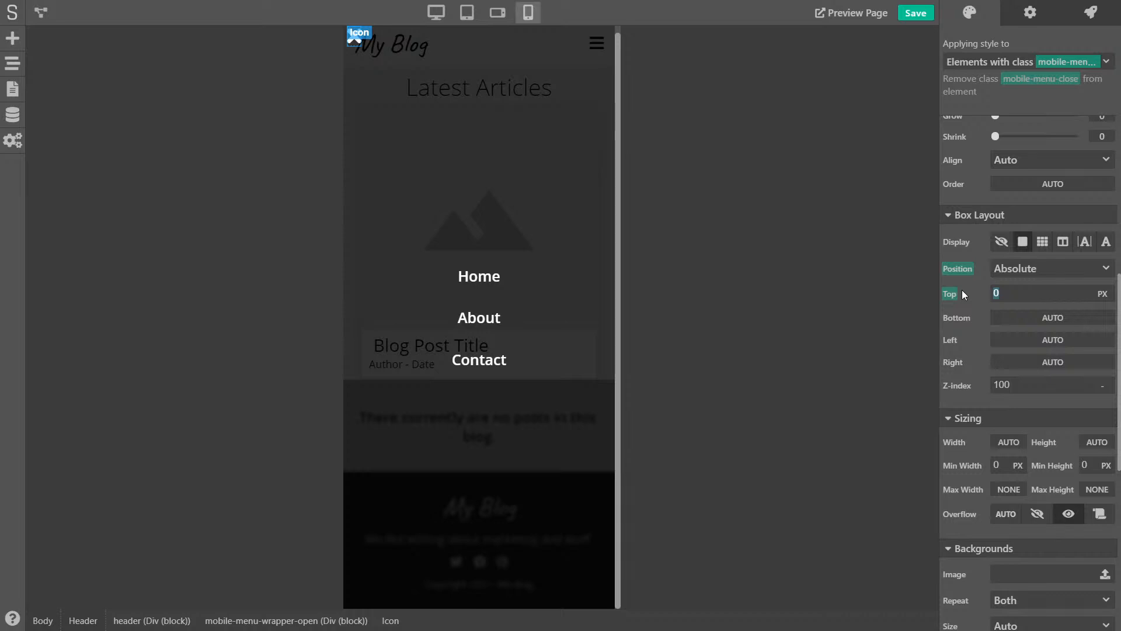
pyautogui.write('10')
pyautogui.click(1045, 361)
pyautogui.click(1046, 379)
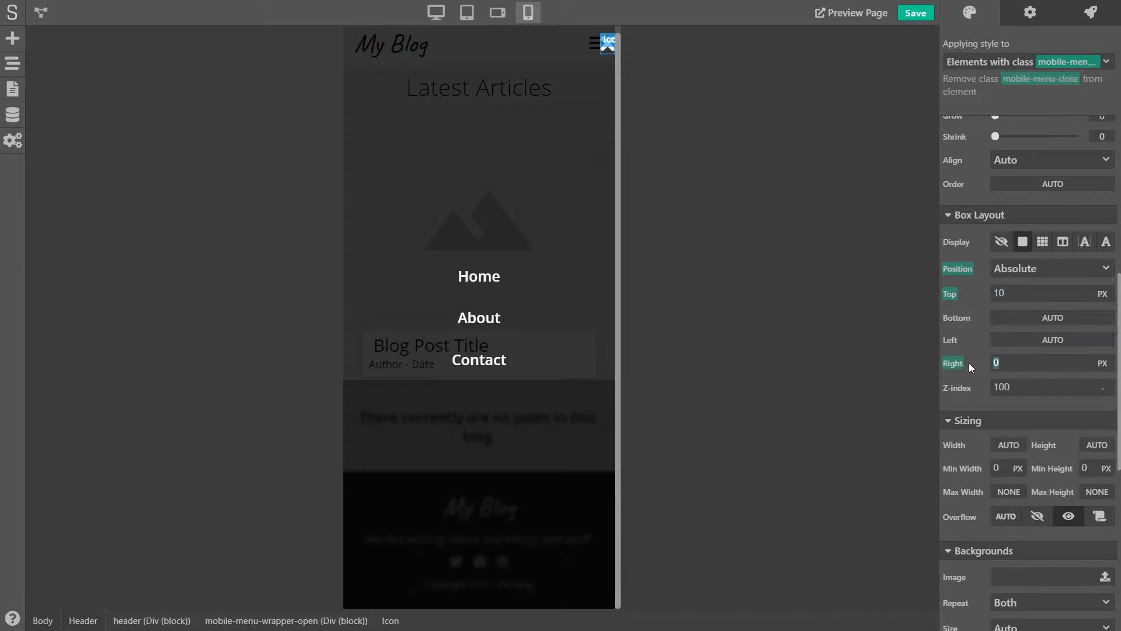
pyautogui.write('10')
pyautogui.press('BackSpace')
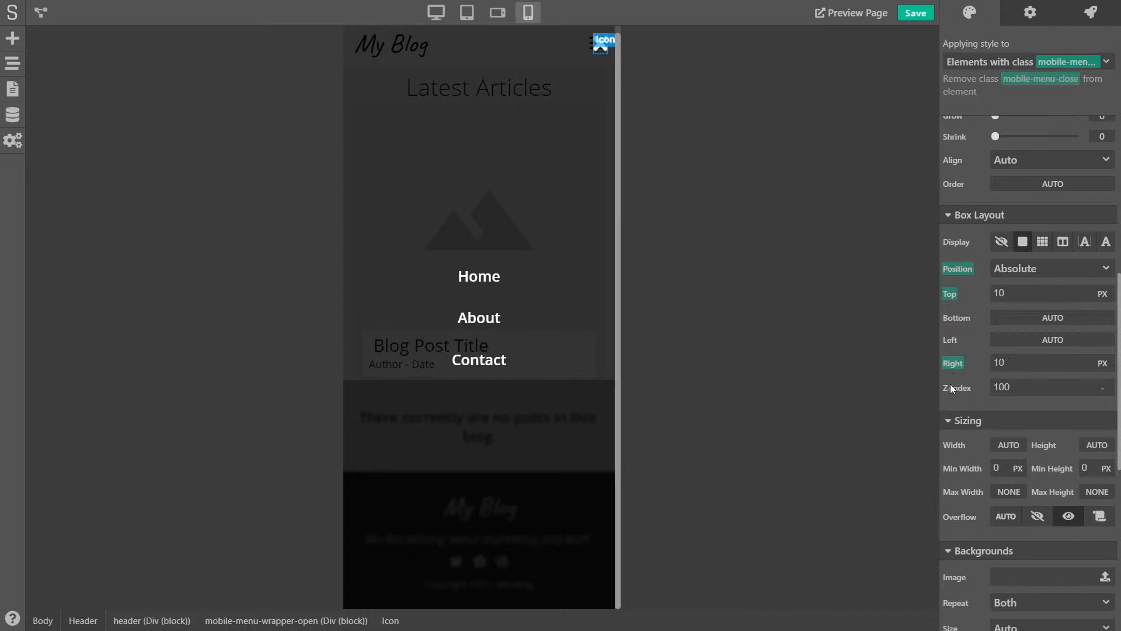
# Try a Z-index of 1 on the mobile-menu-close class and reset that setting.
pyautogui.click(1016, 385)
pyautogui.write('1')
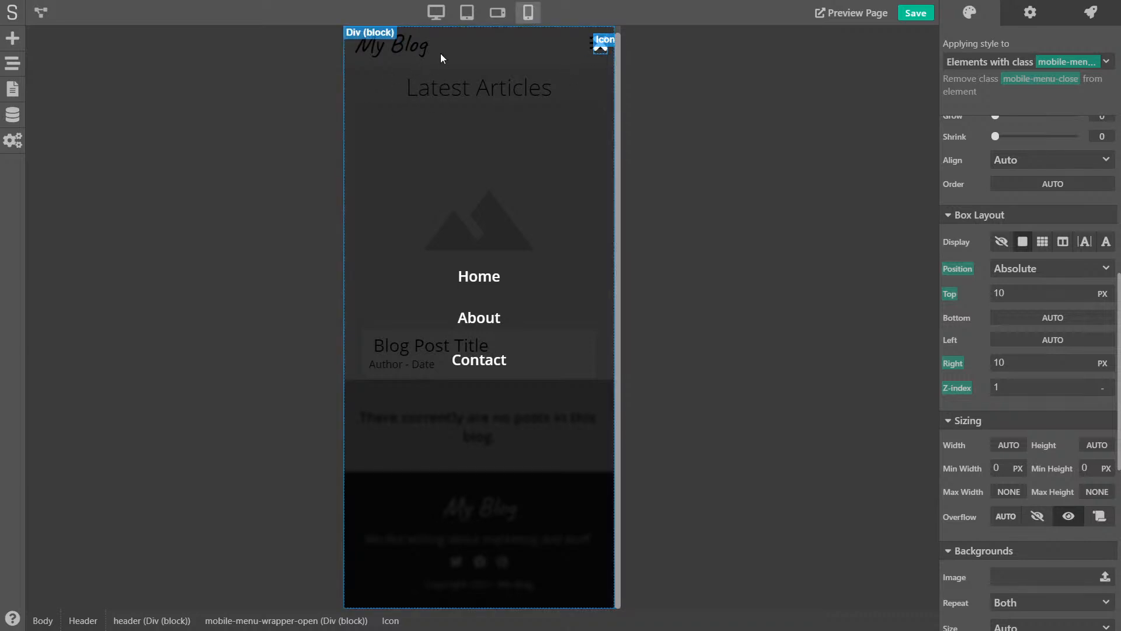
pyautogui.click(955, 389)
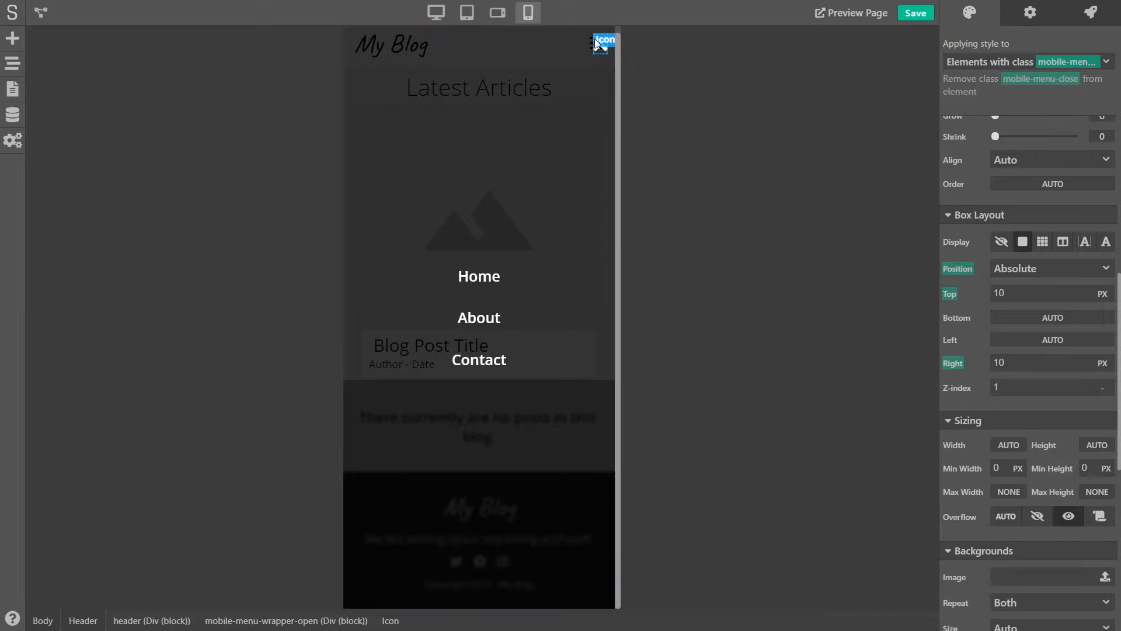
# Look through the cursor options for the mobile-menu-close class and save the page.
pyautogui.scroll(-8, 1004, 340)
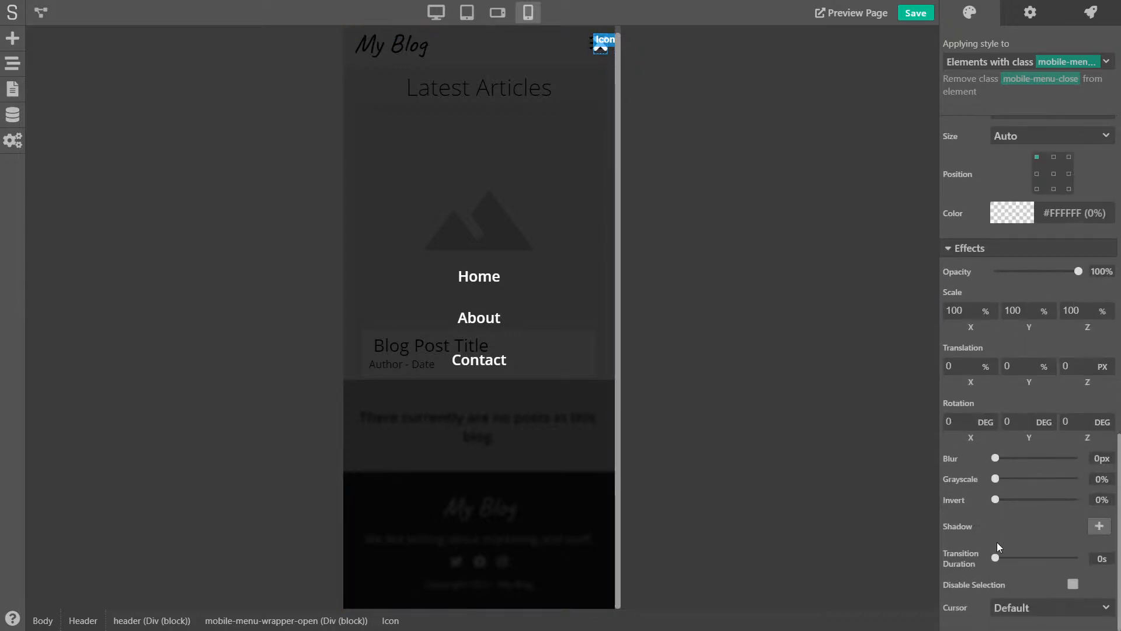
pyautogui.click(1007, 608)
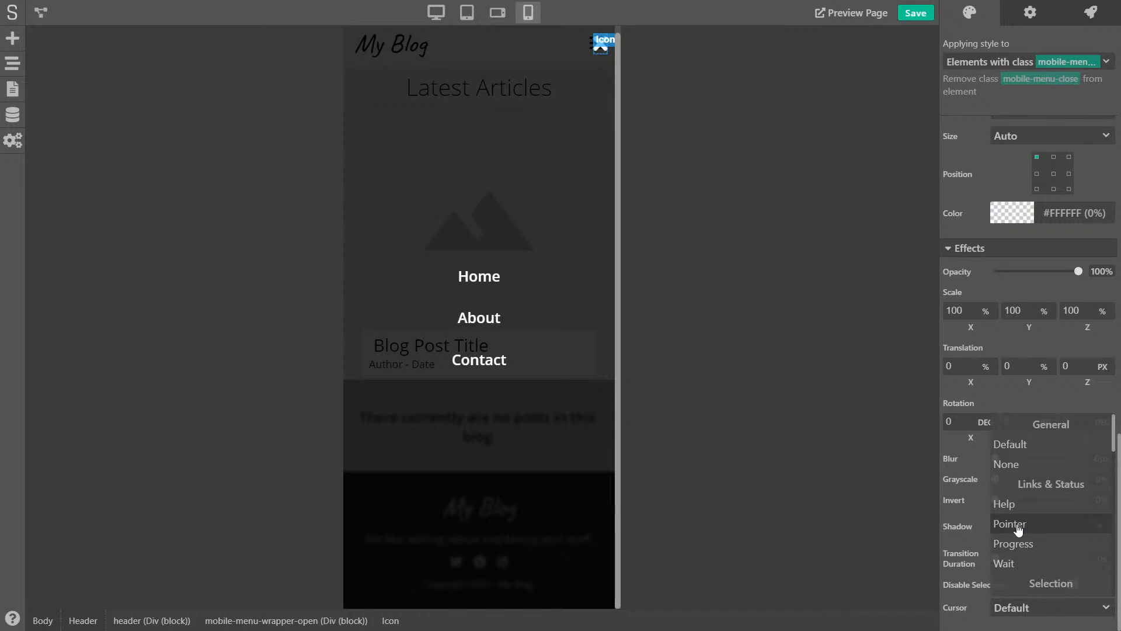
pyautogui.click(993, 394)
pyautogui.click(914, 15)
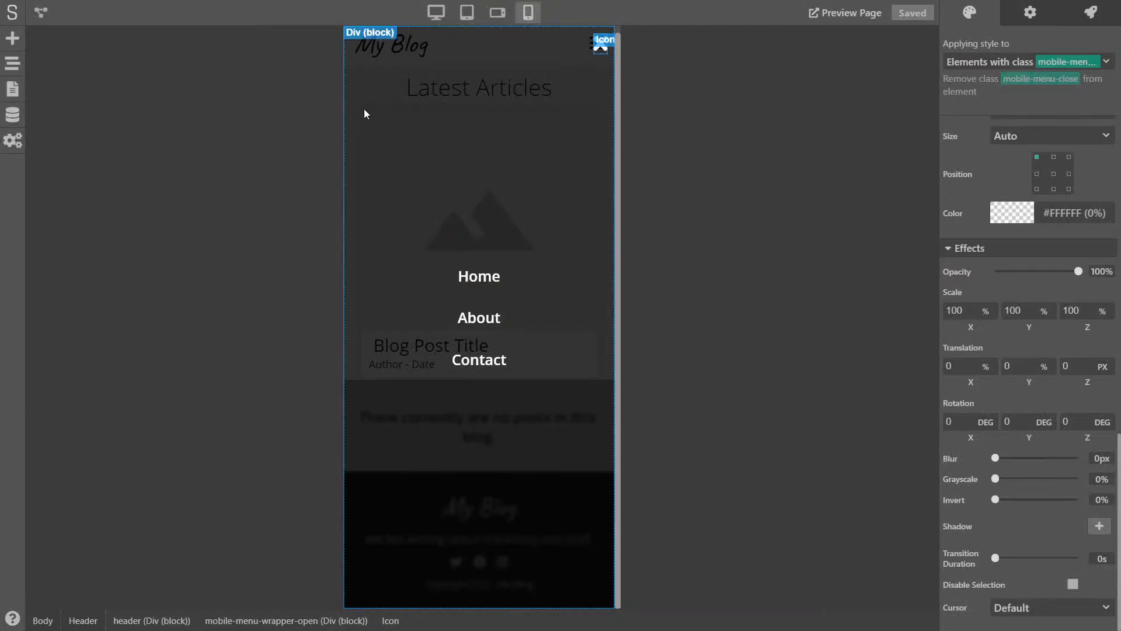
# Review the mobile menu wrapper div's layout styles and remove the mobile-menu-wrapper-open class from it.
pyautogui.click(367, 106)
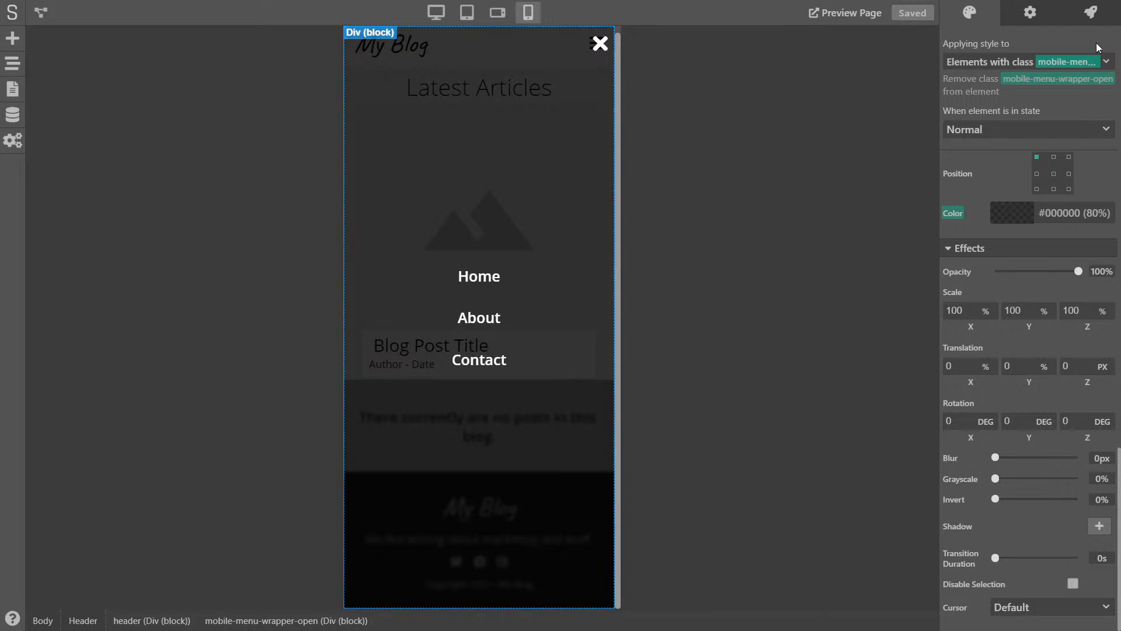
pyautogui.click(1011, 65)
pyautogui.scroll(5, 1011, 184)
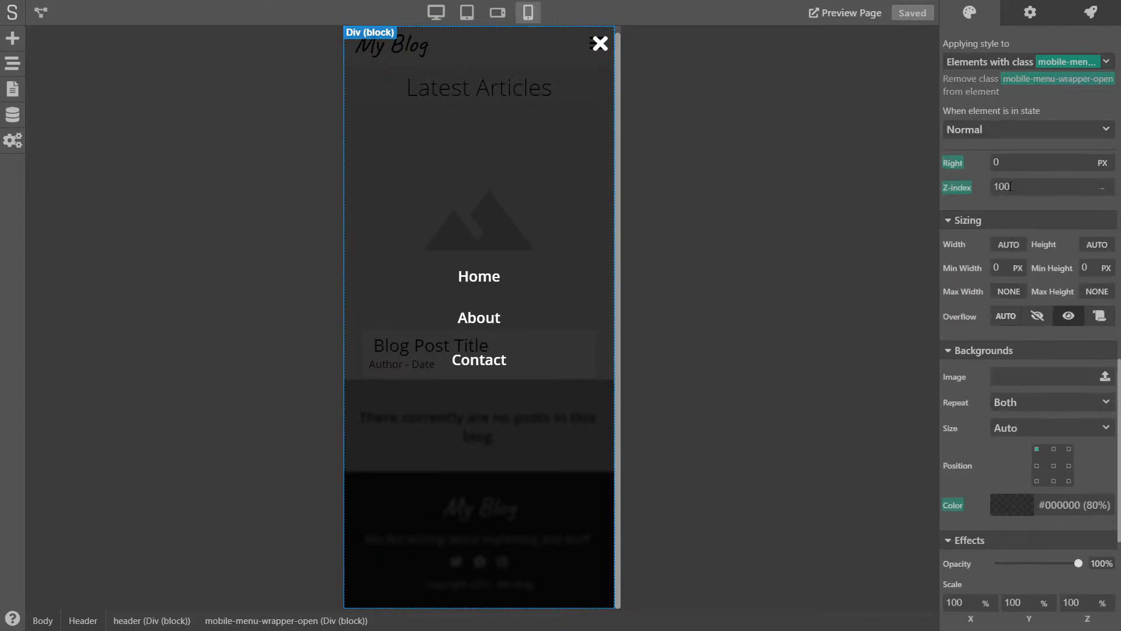
pyautogui.scroll(5, 972, 197)
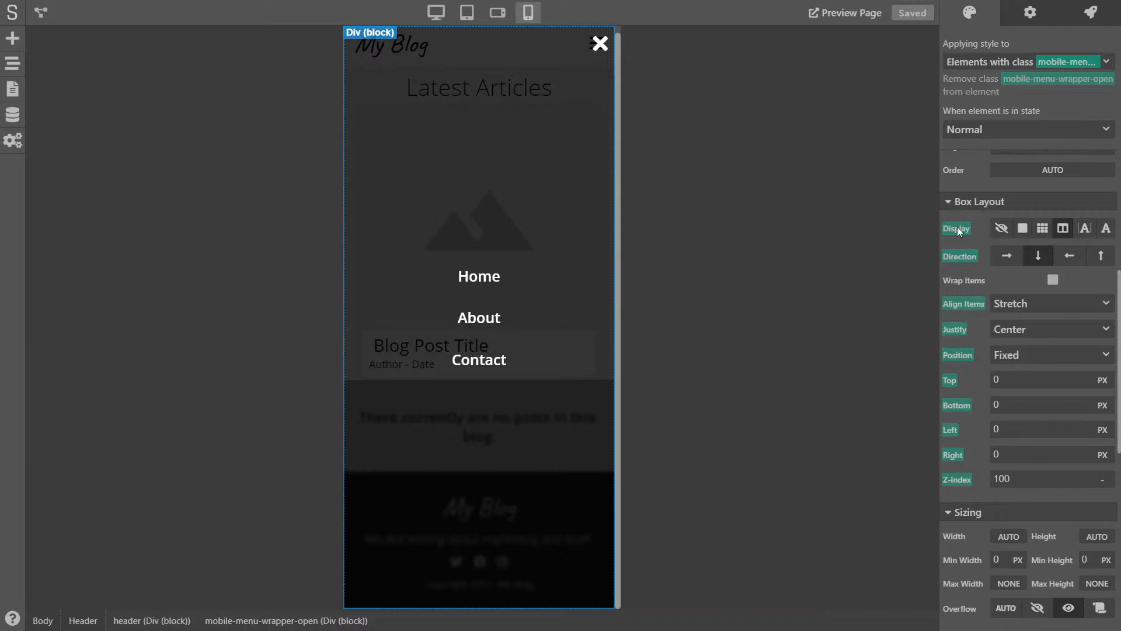
pyautogui.scroll(-10, 976, 380)
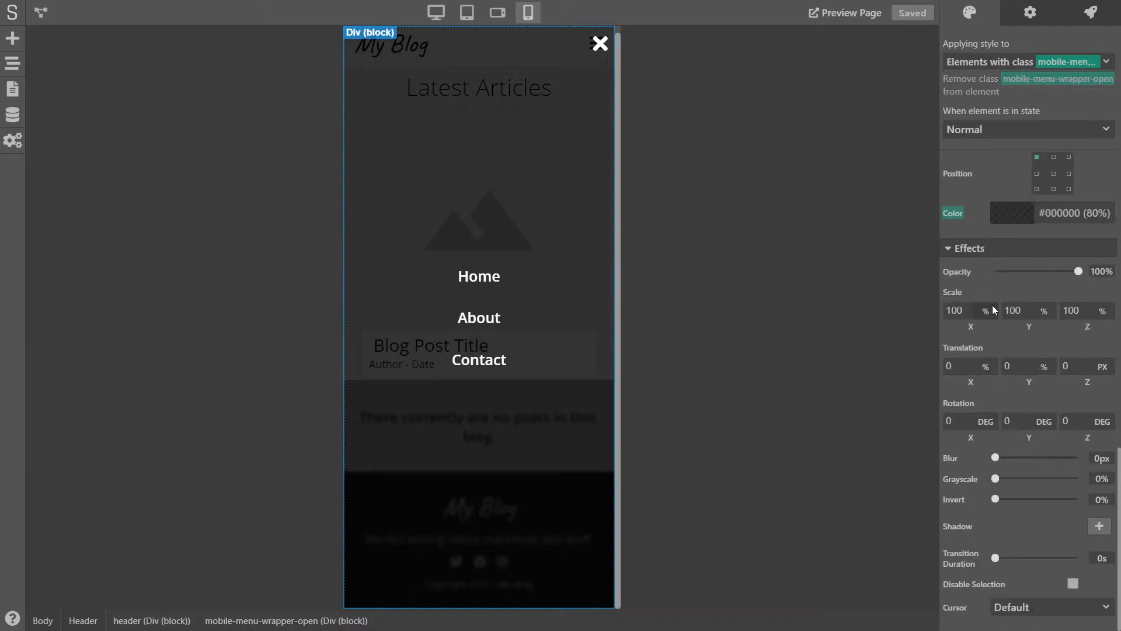
pyautogui.scroll(13, 992, 305)
pyautogui.scroll(6, 993, 305)
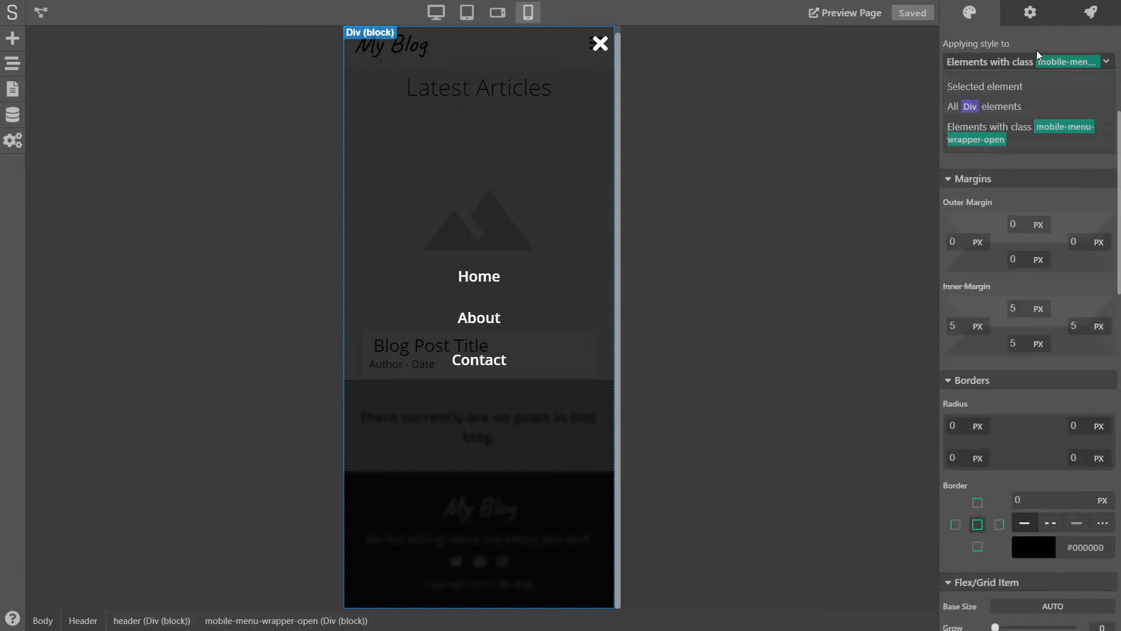
pyautogui.click(984, 80)
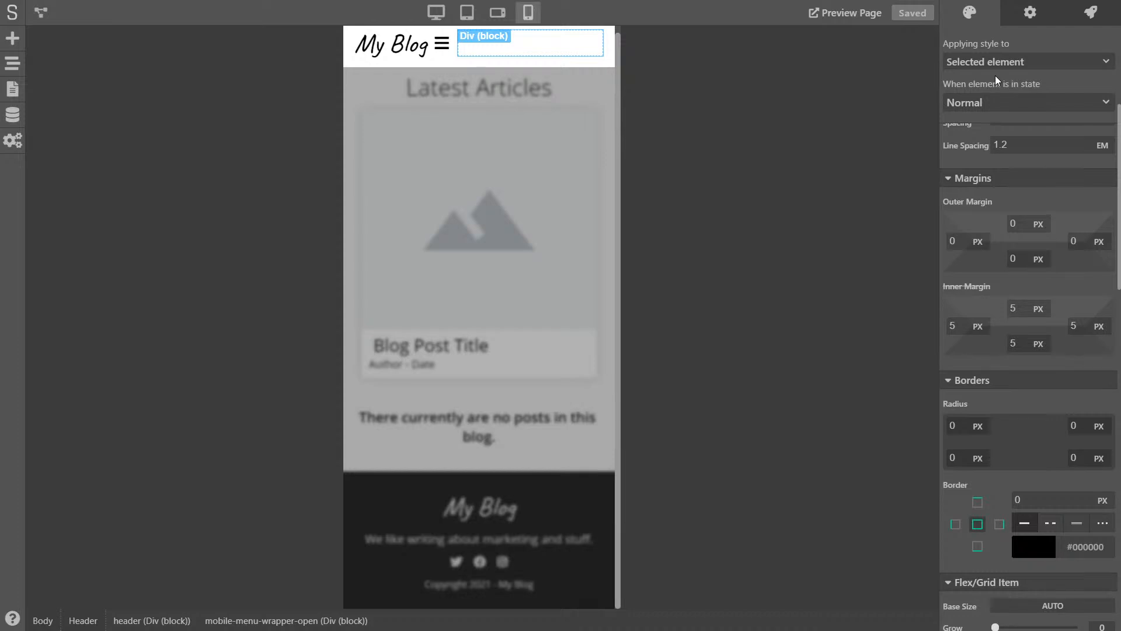
# Create a new class named mobile-menu-wrapper-closed for the mobile menu wrapper div.
pyautogui.click(1019, 63)
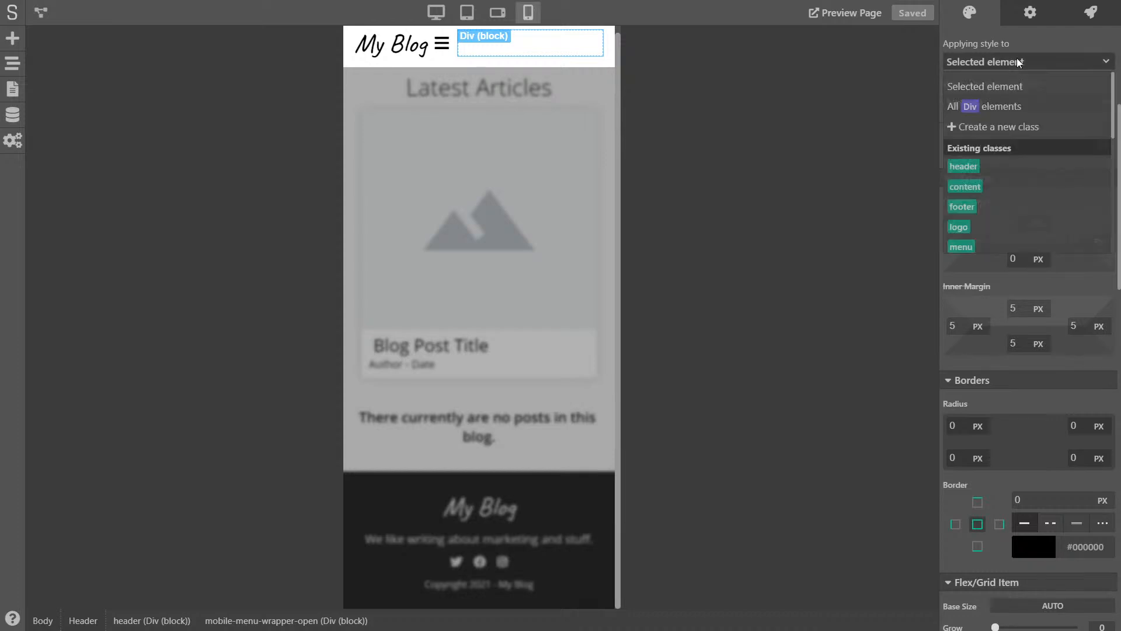
pyautogui.click(1007, 127)
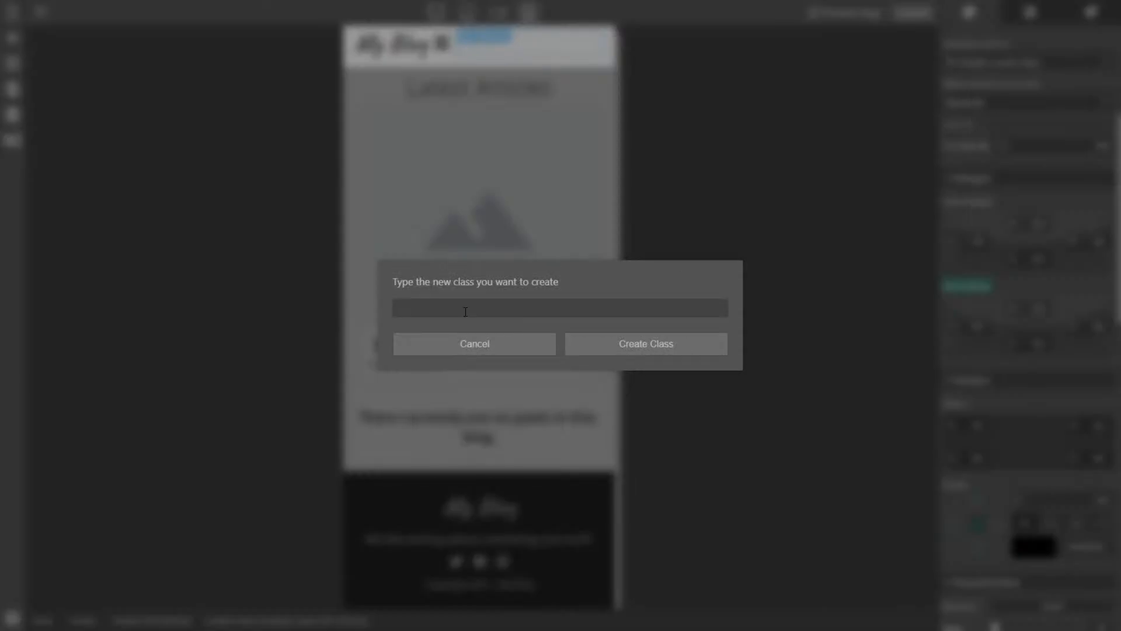
pyautogui.write('mobile-menu-wrapper-cloe')
pyautogui.press('BackSpace')
pyautogui.write('sed')
pyautogui.click(602, 344)
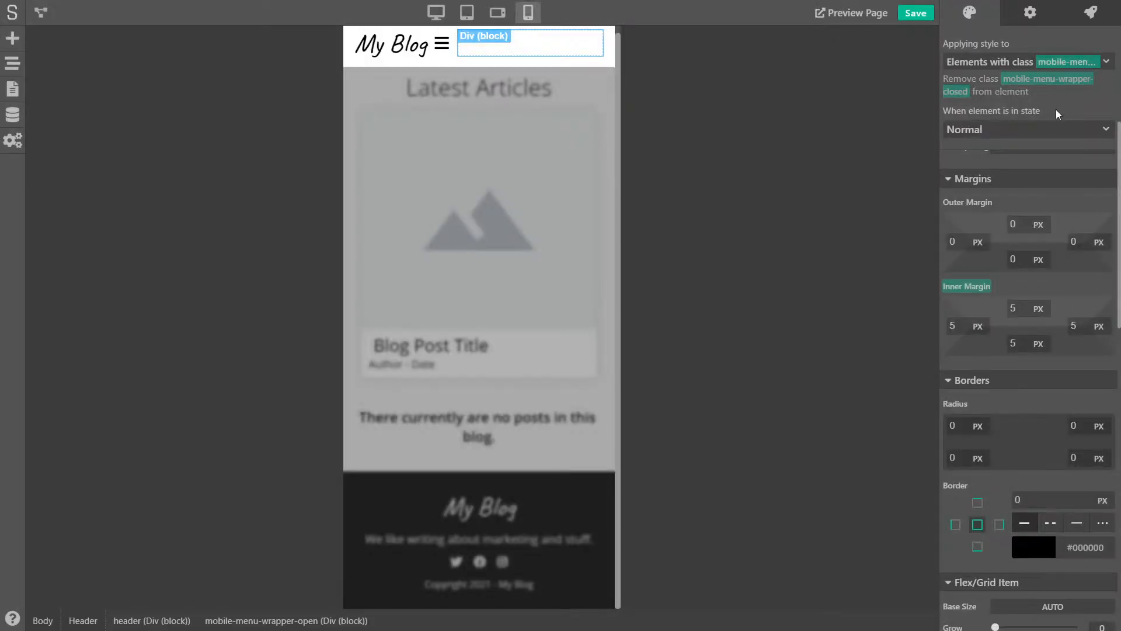
# Set the mobile-menu-wrapper-closed class to Fixed position with a top offset of 0 PX.
pyautogui.scroll(-5, 983, 233)
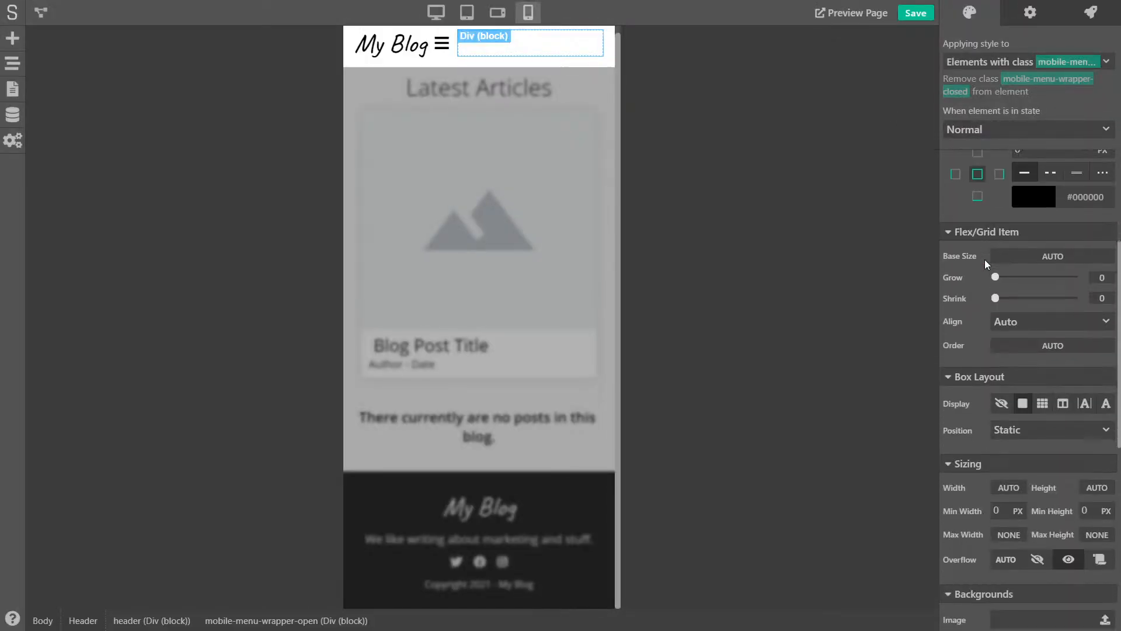
pyautogui.scroll(-3, 986, 265)
pyautogui.click(1012, 256)
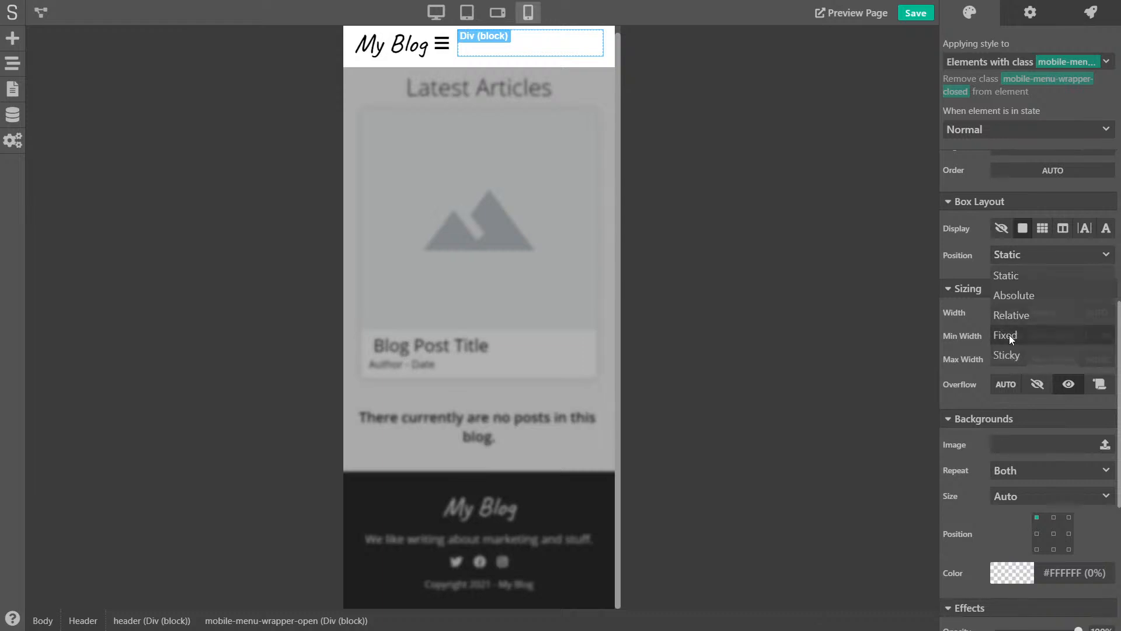
pyautogui.click(1010, 335)
pyautogui.click(1012, 278)
pyautogui.click(1037, 296)
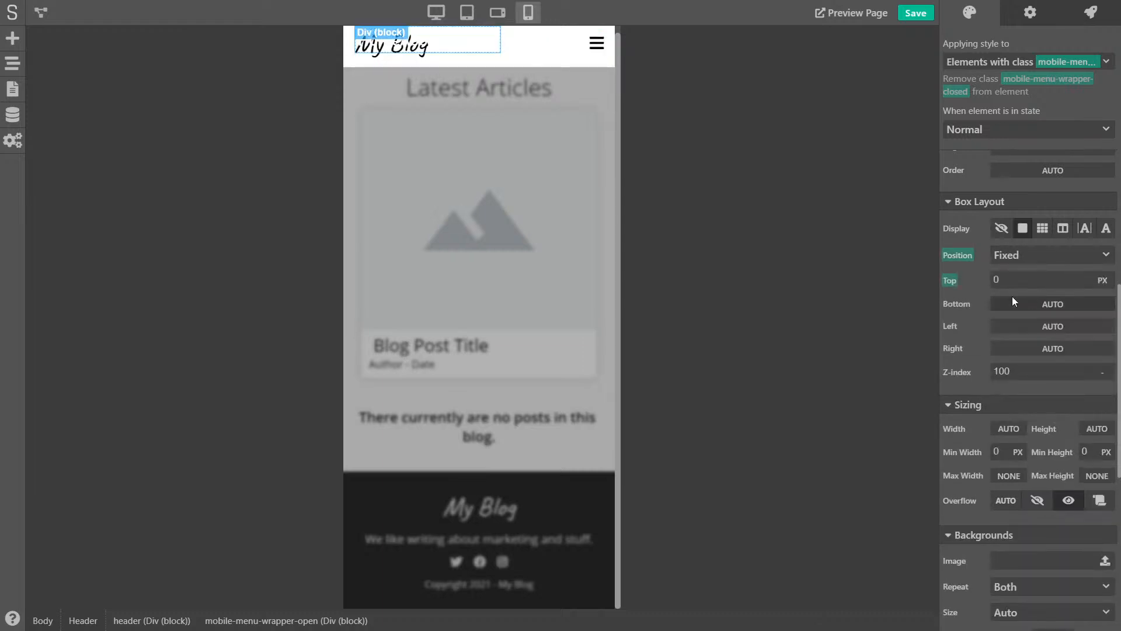
# Set the bottom, left and right offsets of the mobile-menu-wrapper-closed class to 0 PX.
pyautogui.click(1022, 303)
pyautogui.click(1028, 326)
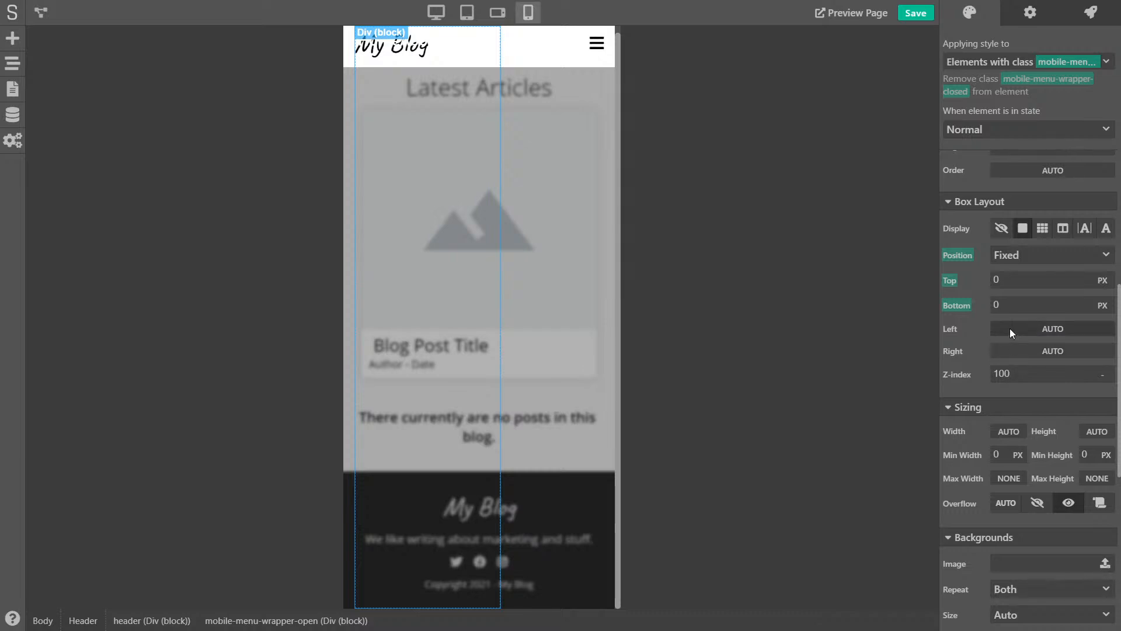
pyautogui.click(1014, 331)
pyautogui.click(1042, 350)
pyautogui.click(1038, 352)
pyautogui.click(1042, 365)
# Set the background color of the mobile-menu-wrapper-closed class to #000000 at 70% opacity.
pyautogui.scroll(-5, 987, 369)
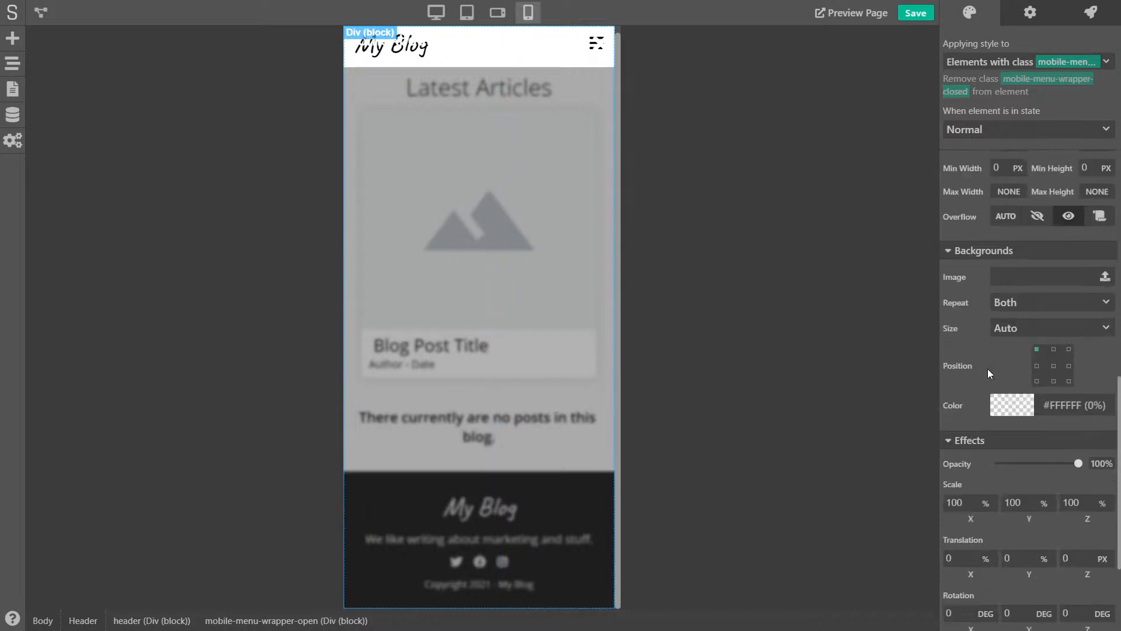
pyautogui.click(1012, 409)
pyautogui.moveTo(1048, 551); pyautogui.dragTo(948, 546)
pyautogui.moveTo(1108, 576); pyautogui.dragTo(1062, 578)
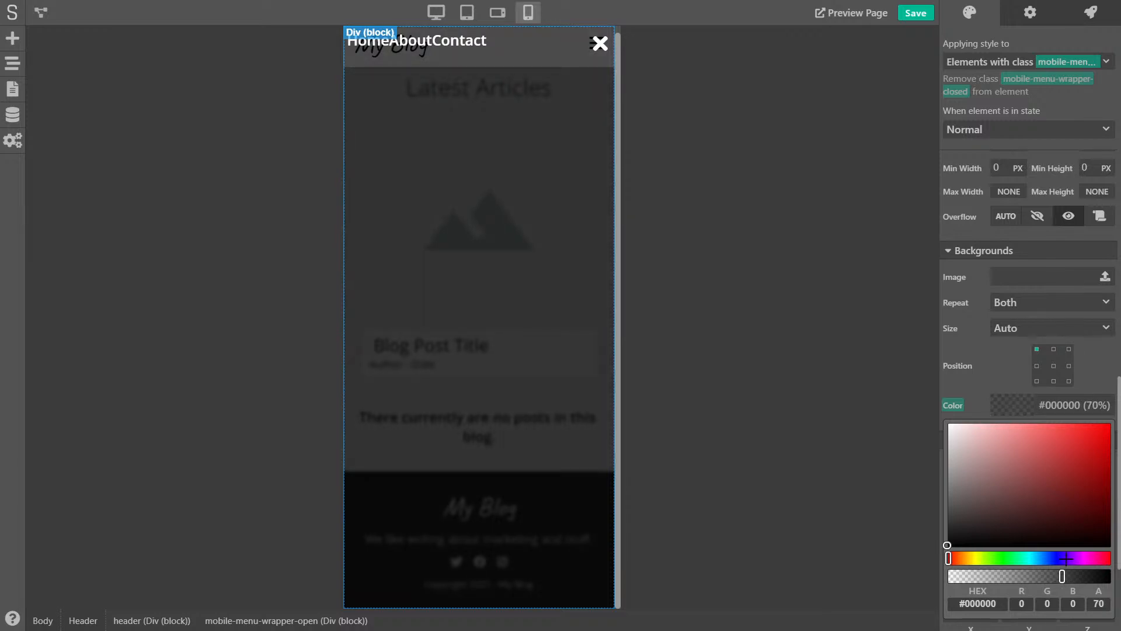
pyautogui.scroll(-2, 1036, 297)
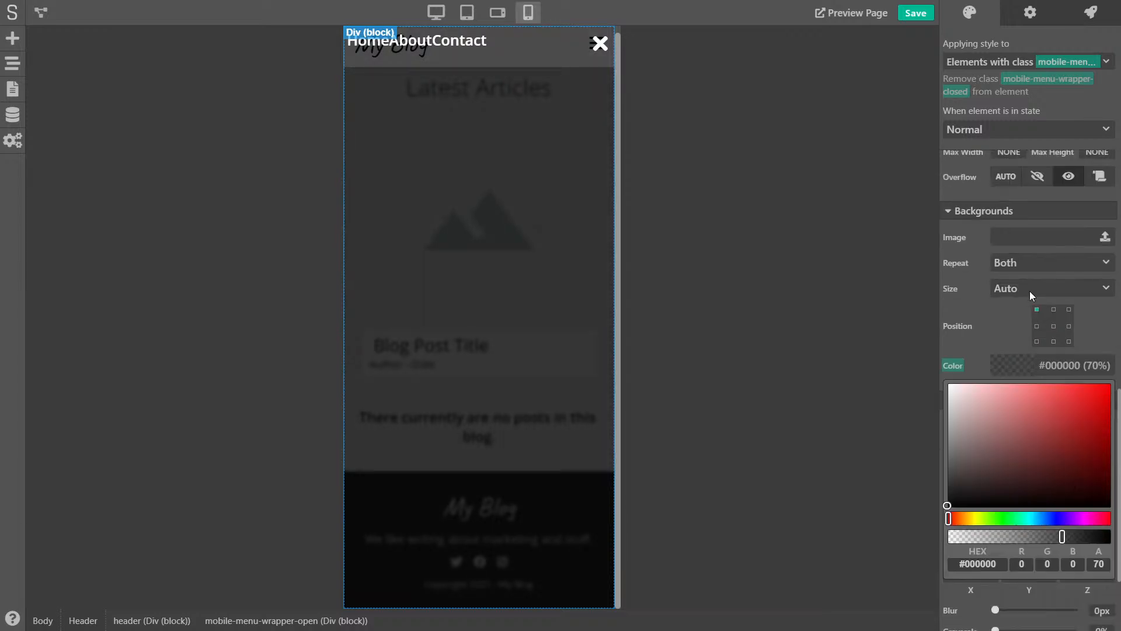
# Give the mobile-menu-wrapper-closed class a flex display with downward direction, Align Items set to Stretch and Justify set to Center.
pyautogui.scroll(5, 991, 282)
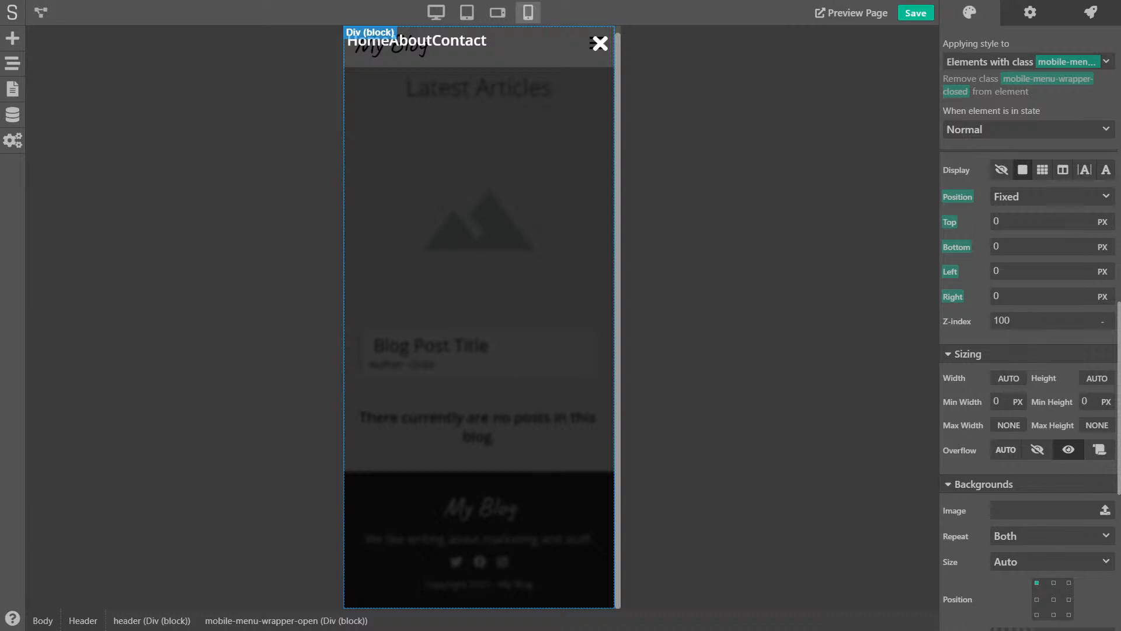
pyautogui.scroll(5, 1060, 295)
pyautogui.scroll(-3, 1056, 306)
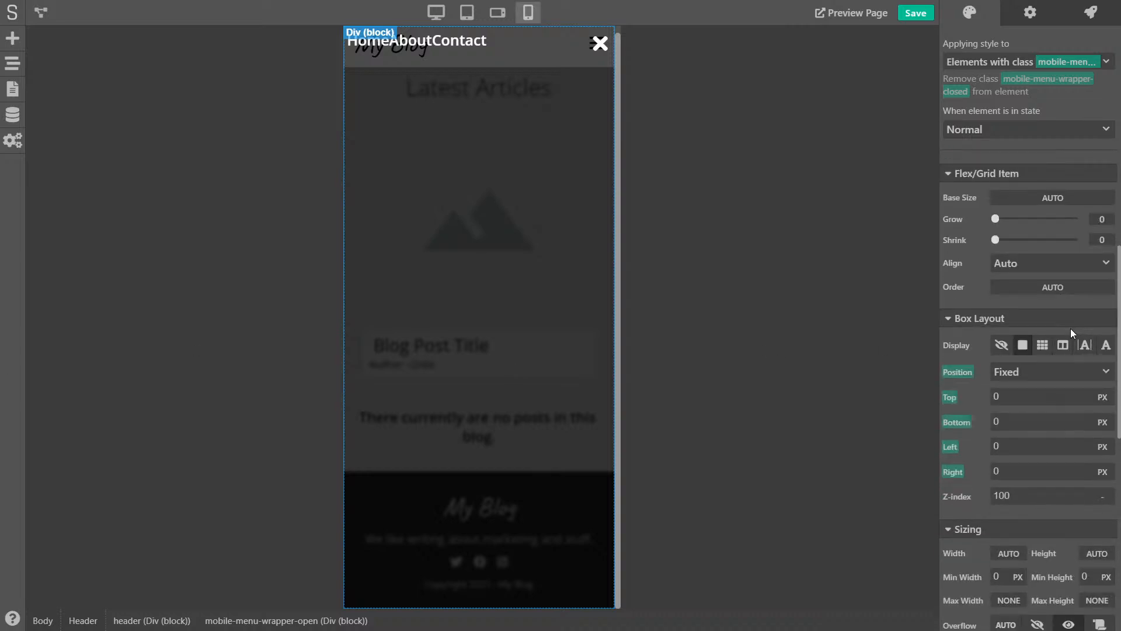
pyautogui.click(1063, 349)
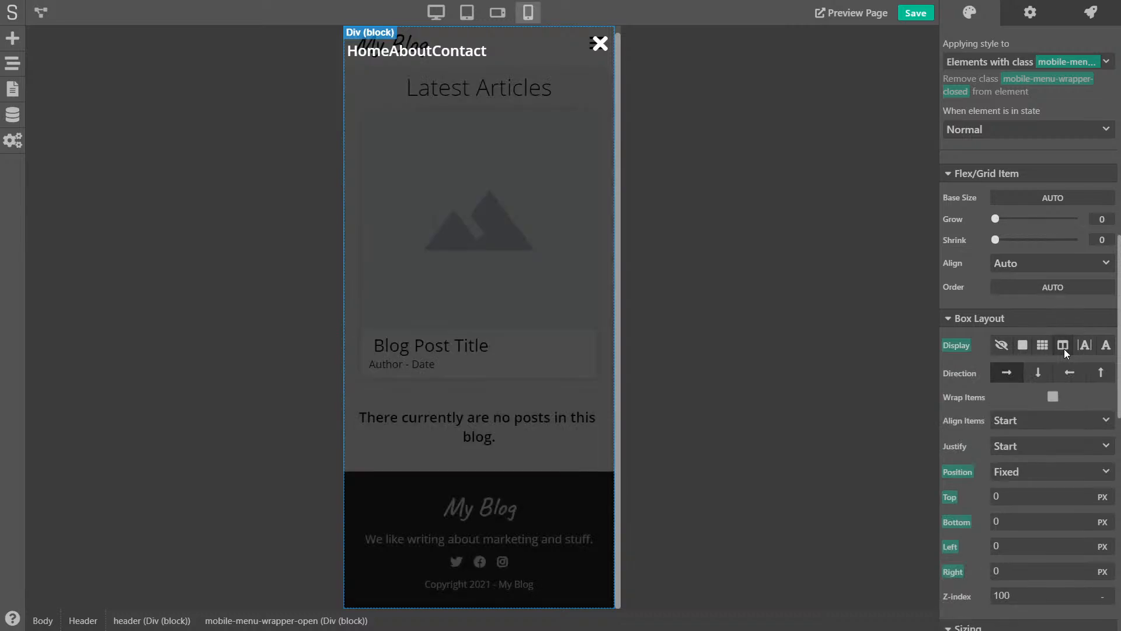
pyautogui.click(1037, 374)
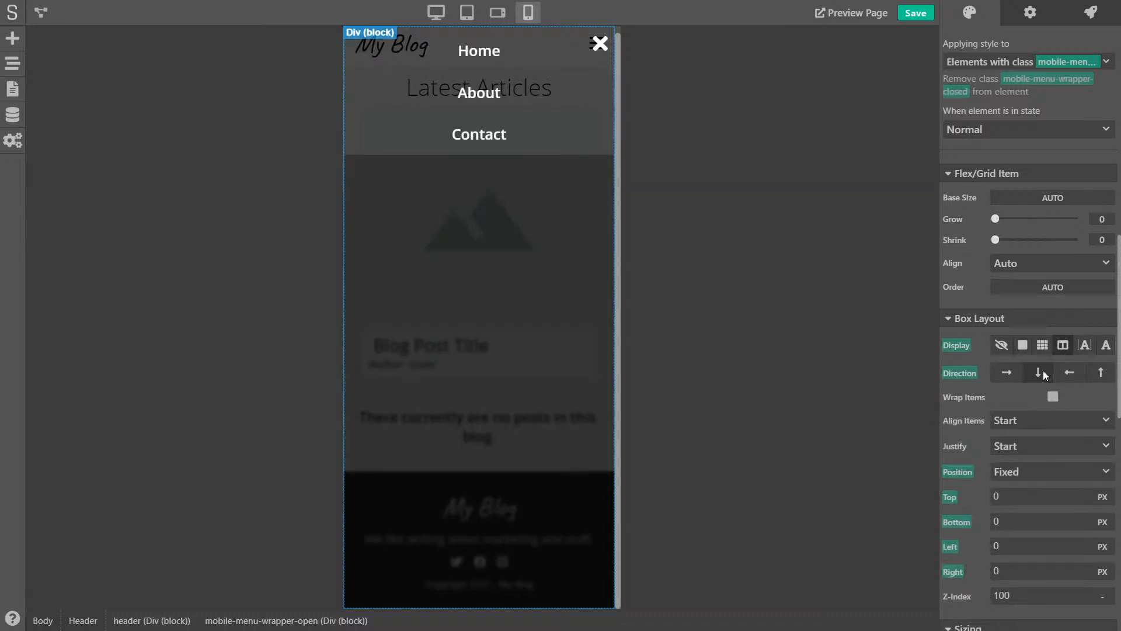
pyautogui.click(1022, 431)
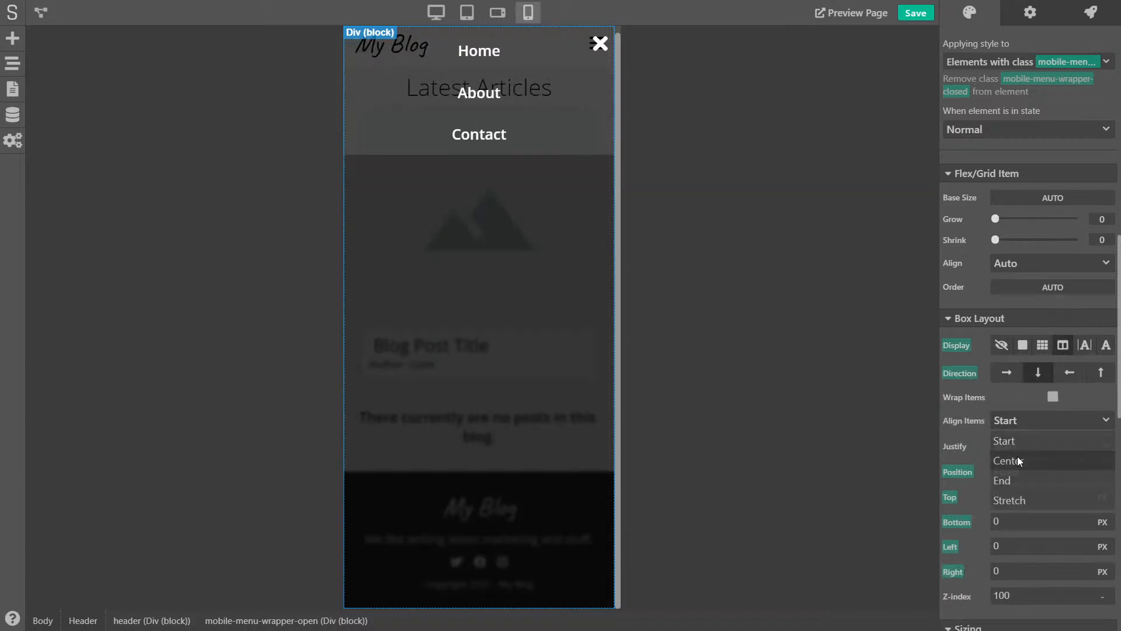
pyautogui.click(1011, 497)
pyautogui.click(1015, 445)
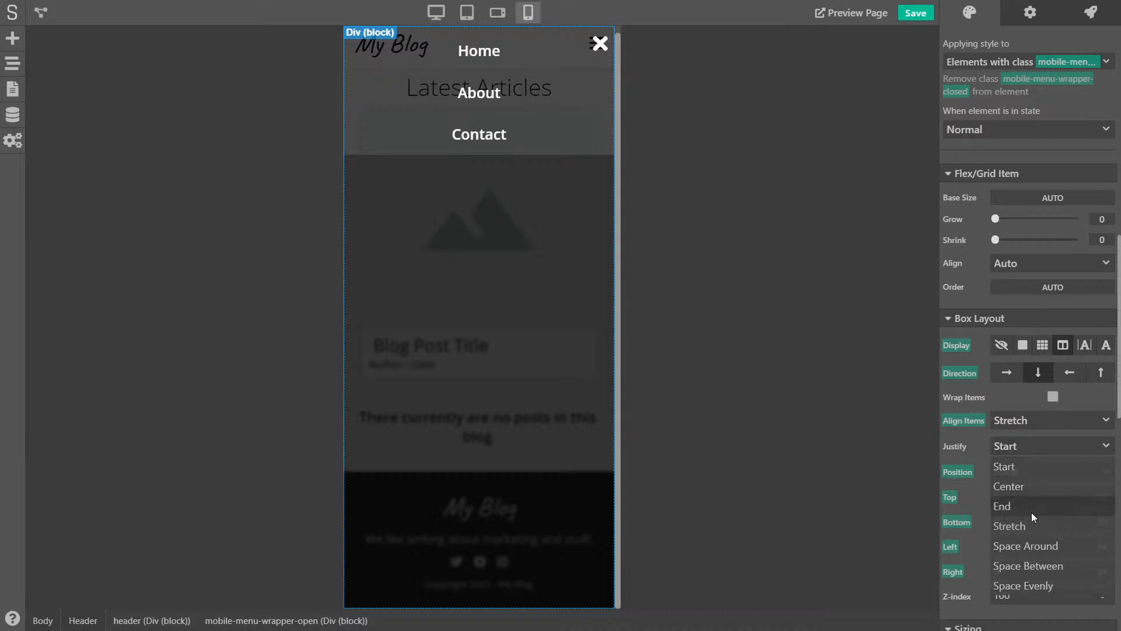
pyautogui.click(1036, 490)
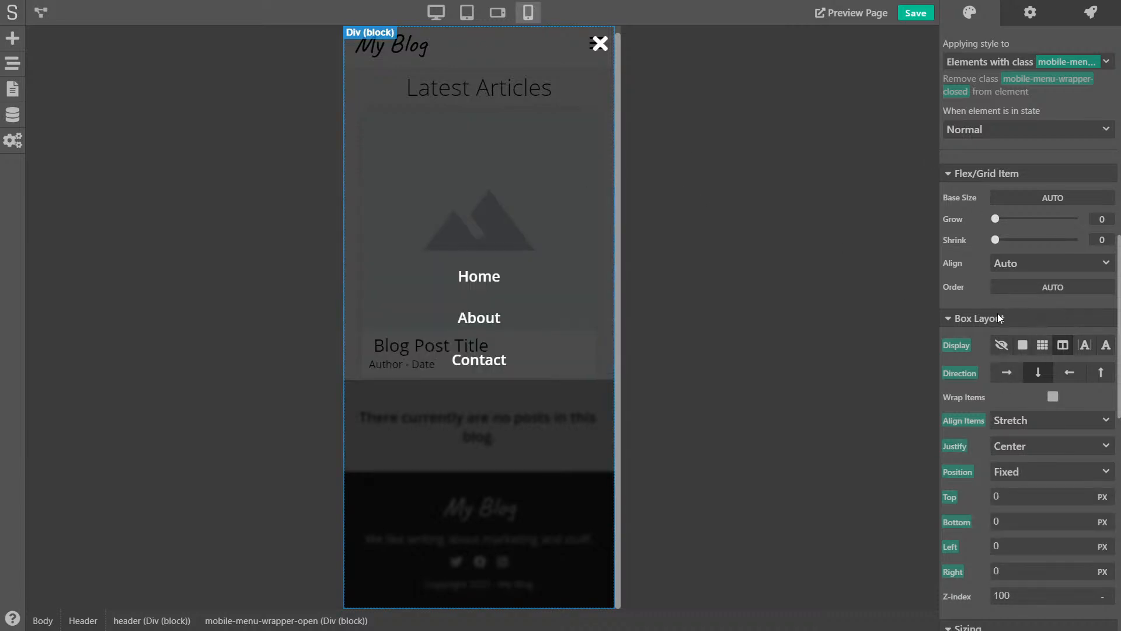
# Switch the mobile-menu-wrapper-closed class's left offset unit to % and set the offset to 50 %.
pyautogui.scroll(-3, 986, 271)
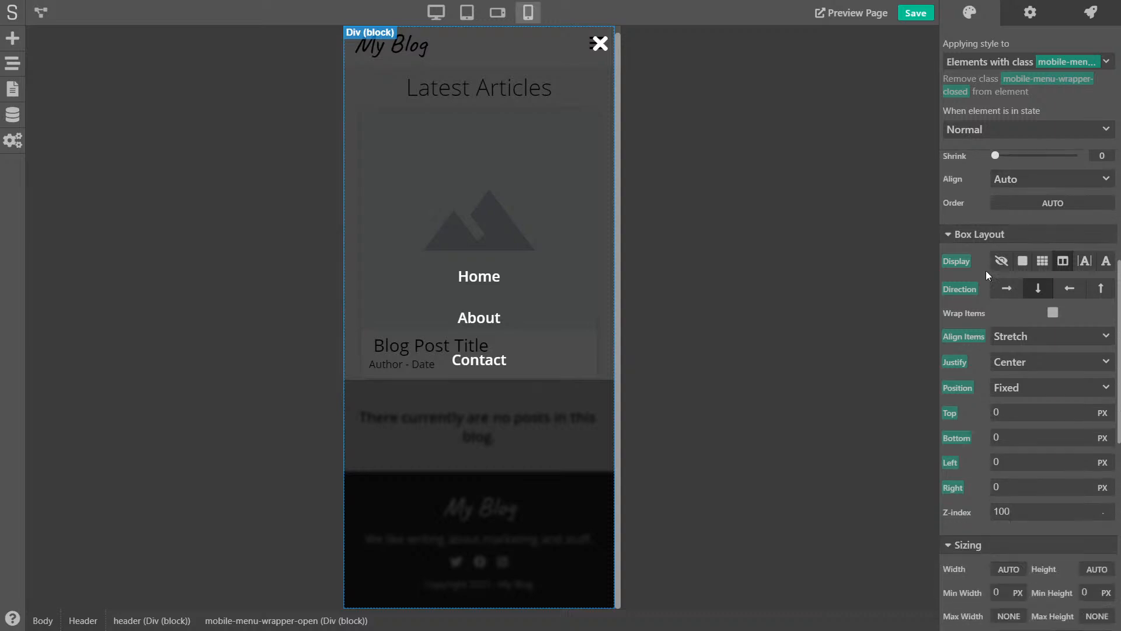
pyautogui.click(1001, 387)
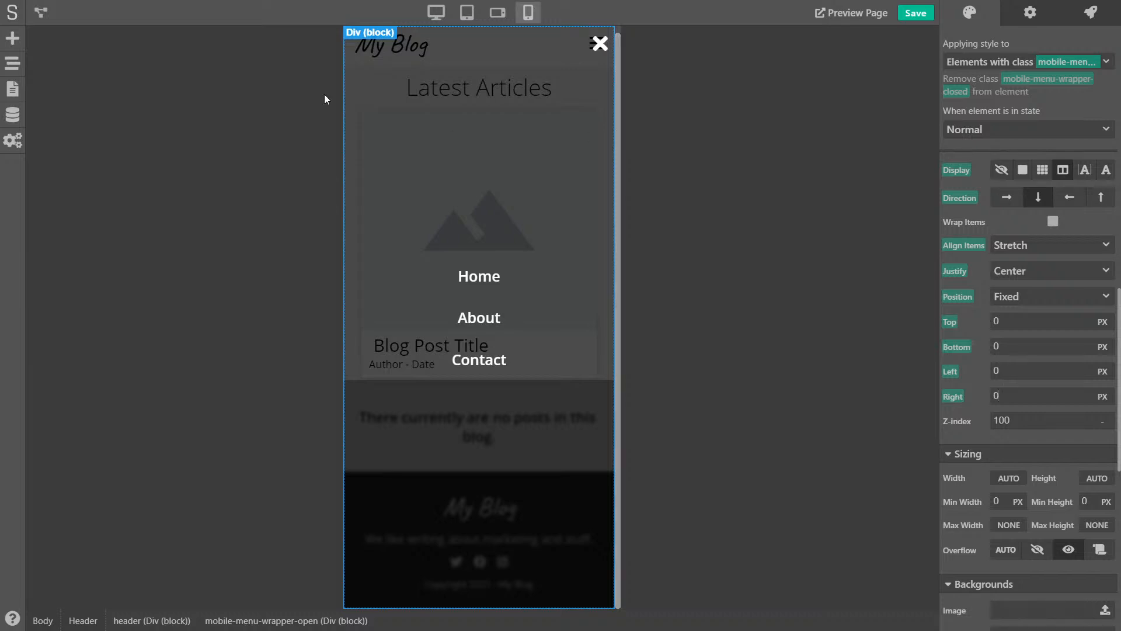
pyautogui.click(1104, 372)
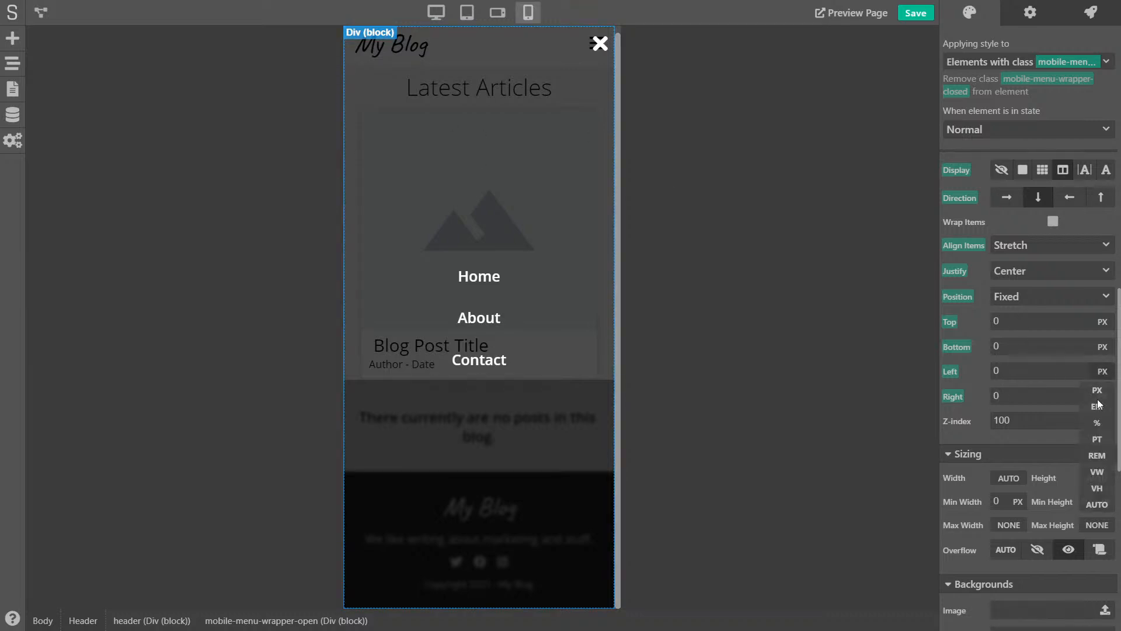
pyautogui.click(1097, 423)
pyautogui.click(953, 375)
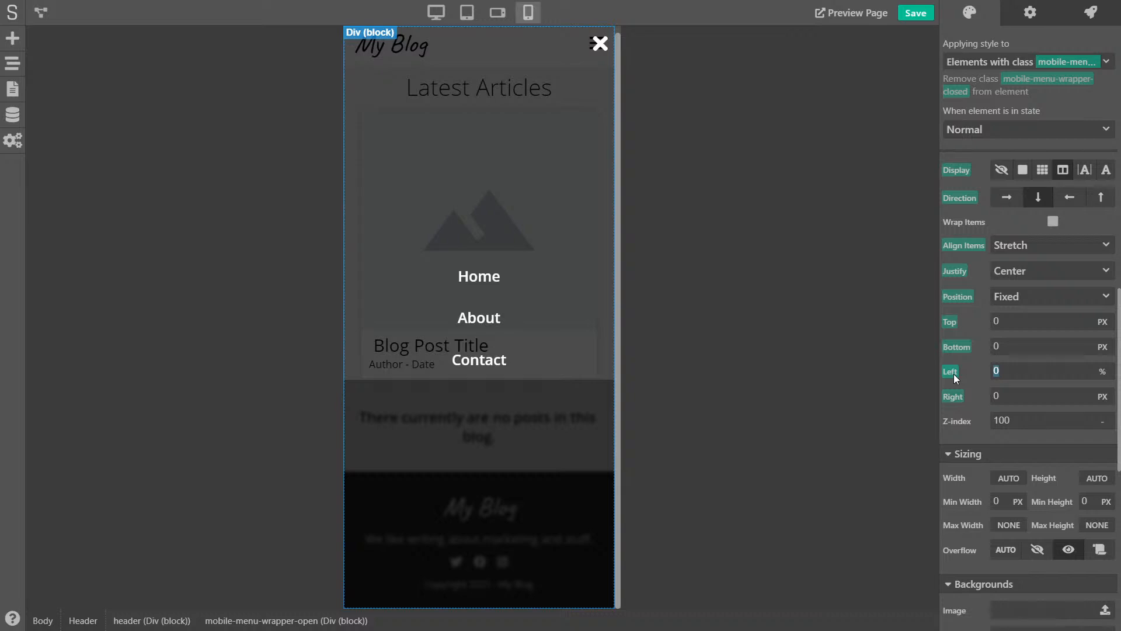
pyautogui.write('1')
pyautogui.write('50')
pyautogui.press('Return')
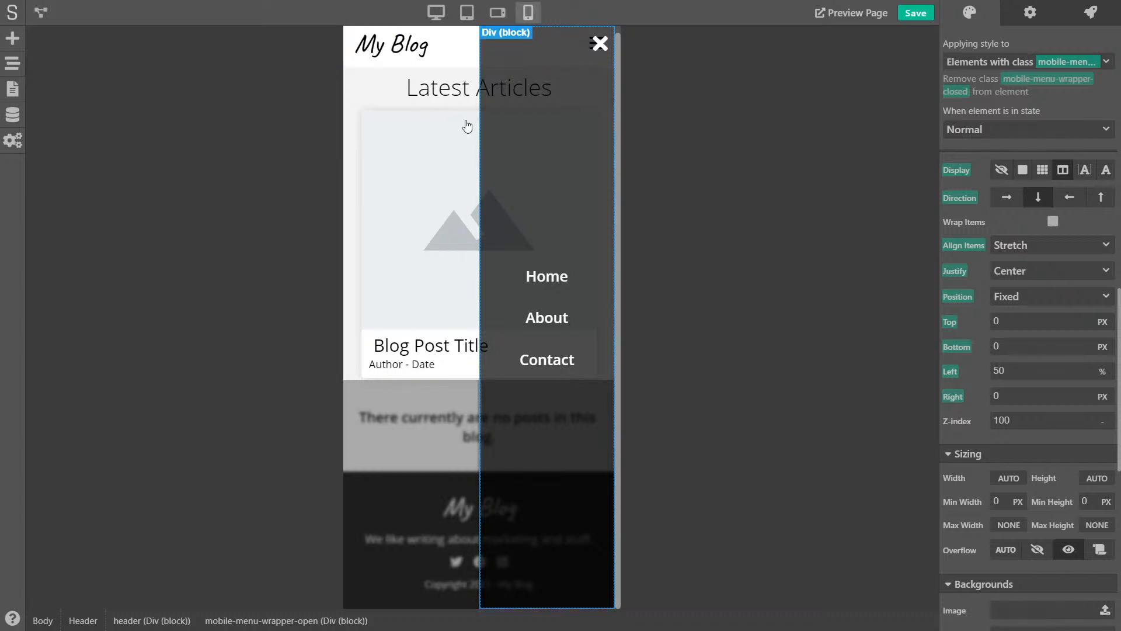
# Set the mobile-menu-wrapper-closed class's left offset to -100 %.
pyautogui.doubleClick(1021, 372)
pyautogui.write('-5')
pyautogui.press('BackSpace')
pyautogui.write('100')
pyautogui.press('Return')
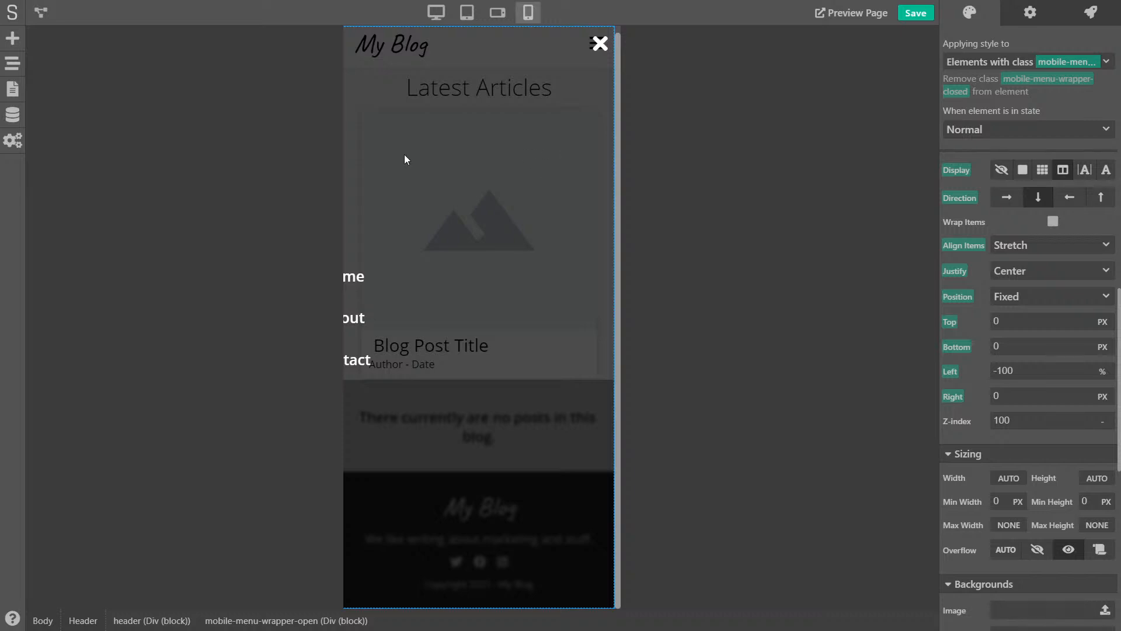
# Switch the mobile-menu-wrapper-closed class's right offset unit to % and set the offset to 50 %.
pyautogui.click(961, 397)
pyautogui.click(1103, 396)
pyautogui.click(1096, 448)
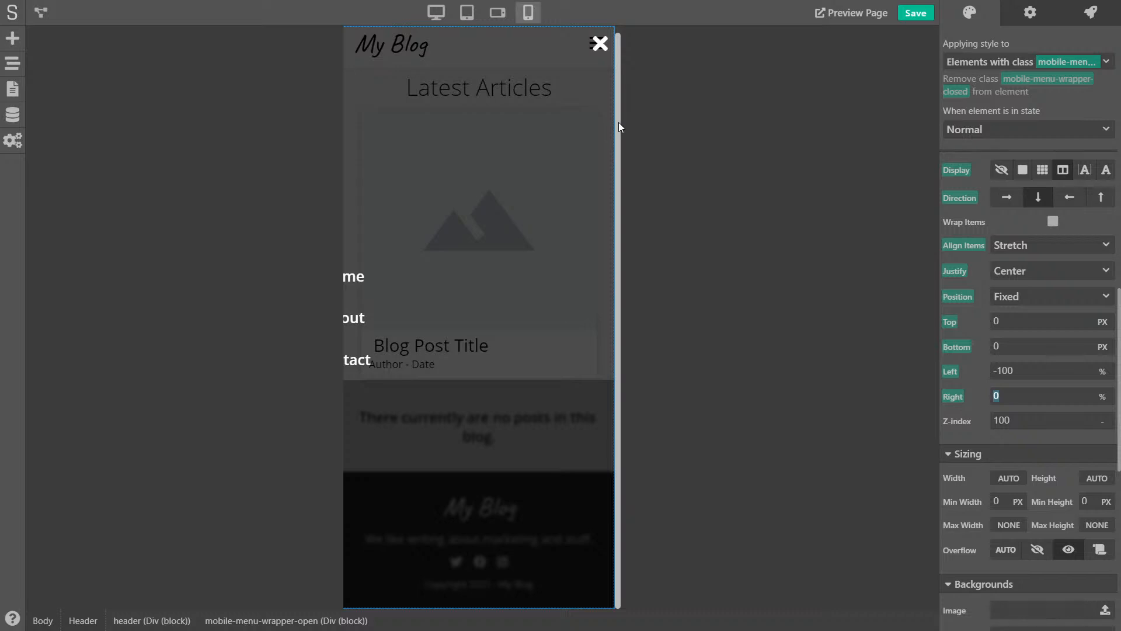
pyautogui.write('50')
pyautogui.press('Return')
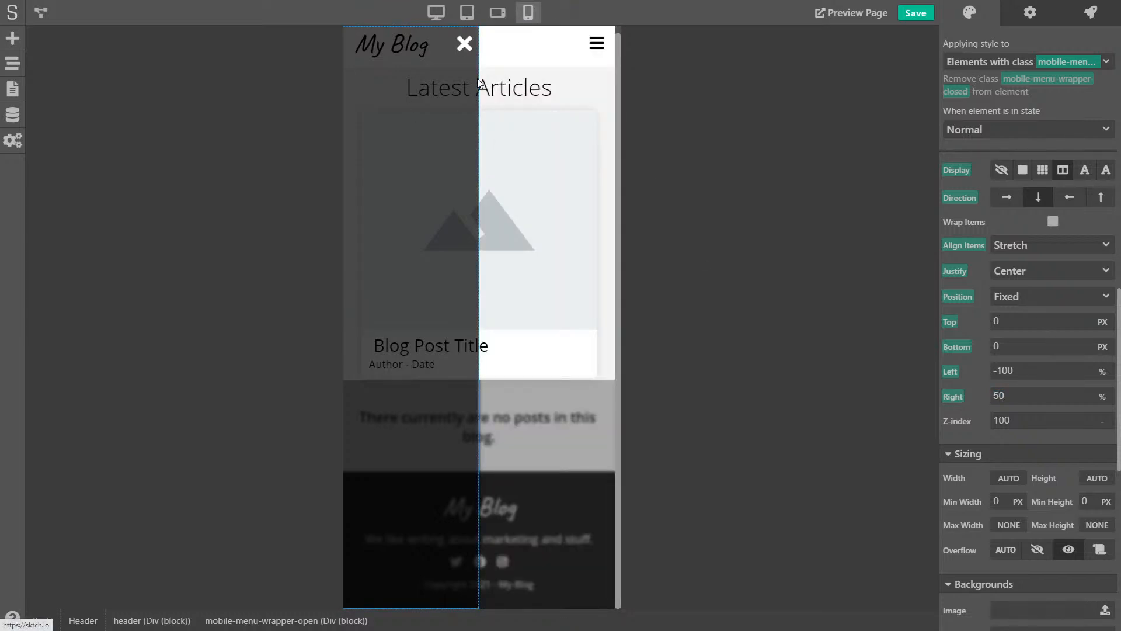
# Set the mobile-menu-wrapper-closed class's right offset to 100 %.
pyautogui.click(962, 394)
pyautogui.write('100')
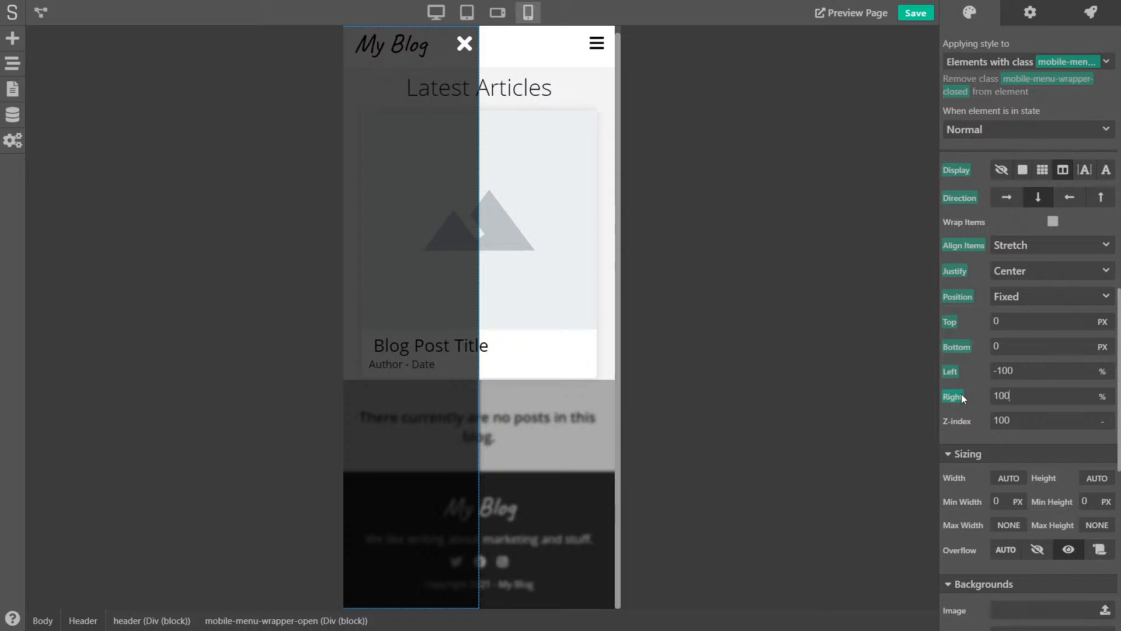
pyautogui.press('Return')
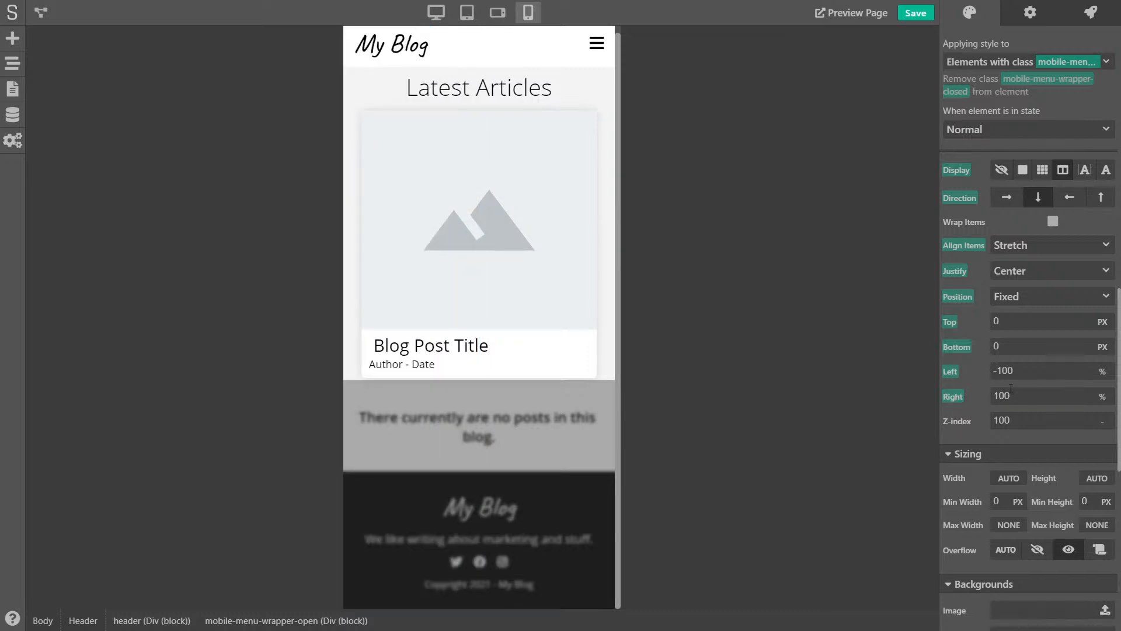
# Lower the opacity effect of the mobile-menu-wrapper-closed class and save the project.
pyautogui.scroll(-5, 1012, 387)
pyautogui.scroll(-2, 1013, 386)
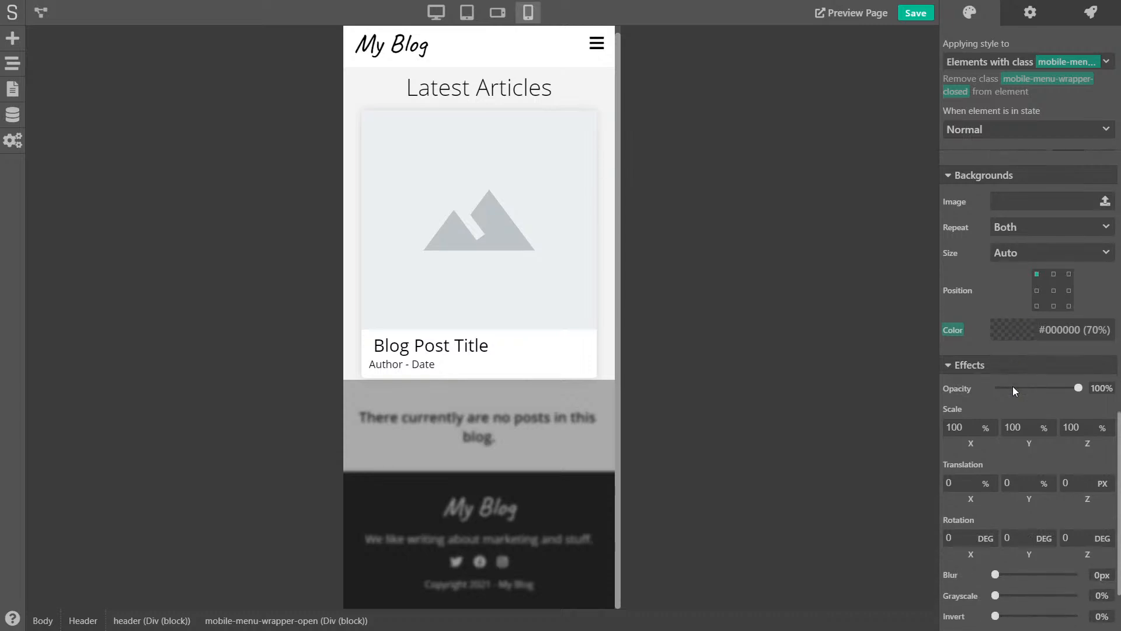
pyautogui.scroll(-2, 985, 356)
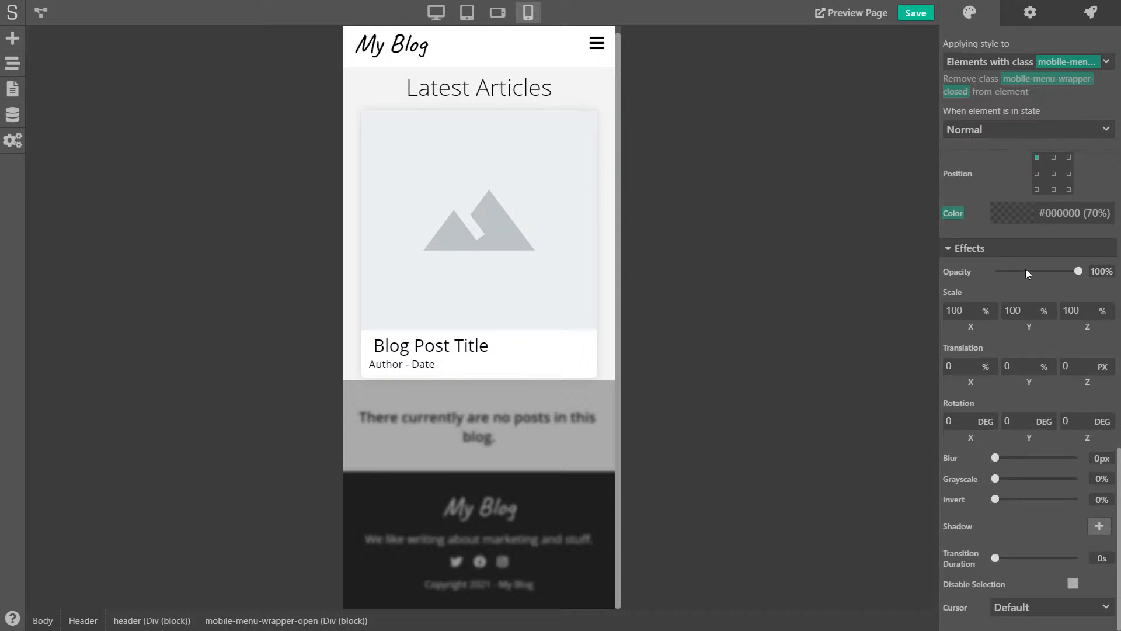
pyautogui.moveTo(1077, 271); pyautogui.dragTo(1001, 271)
pyautogui.scroll(15, 991, 279)
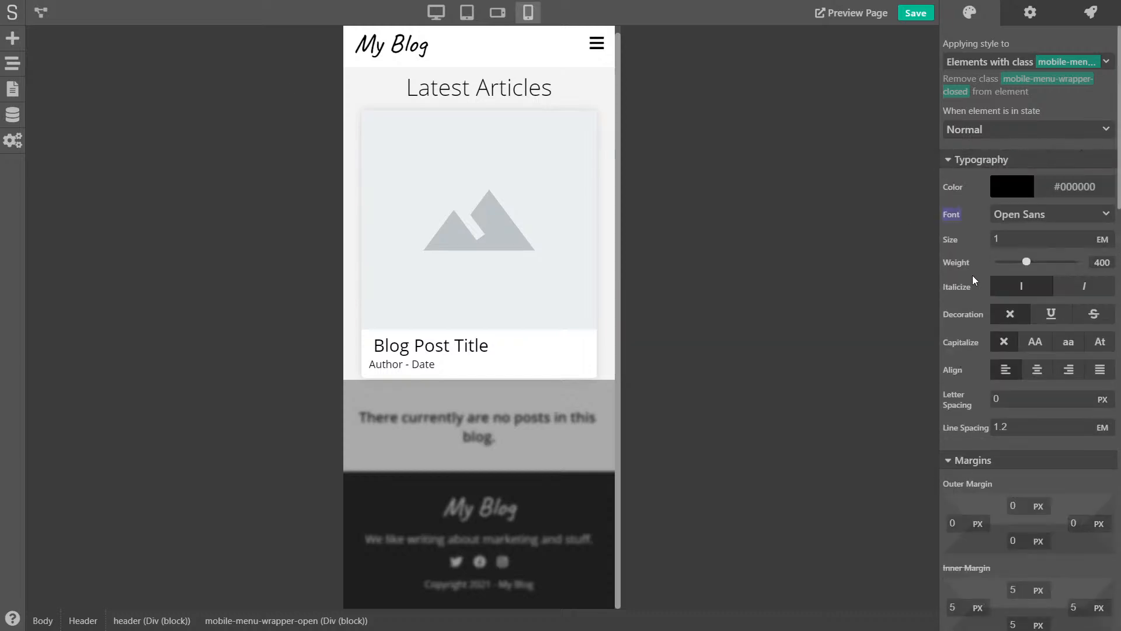
pyautogui.hotkey('ctrl', 's')
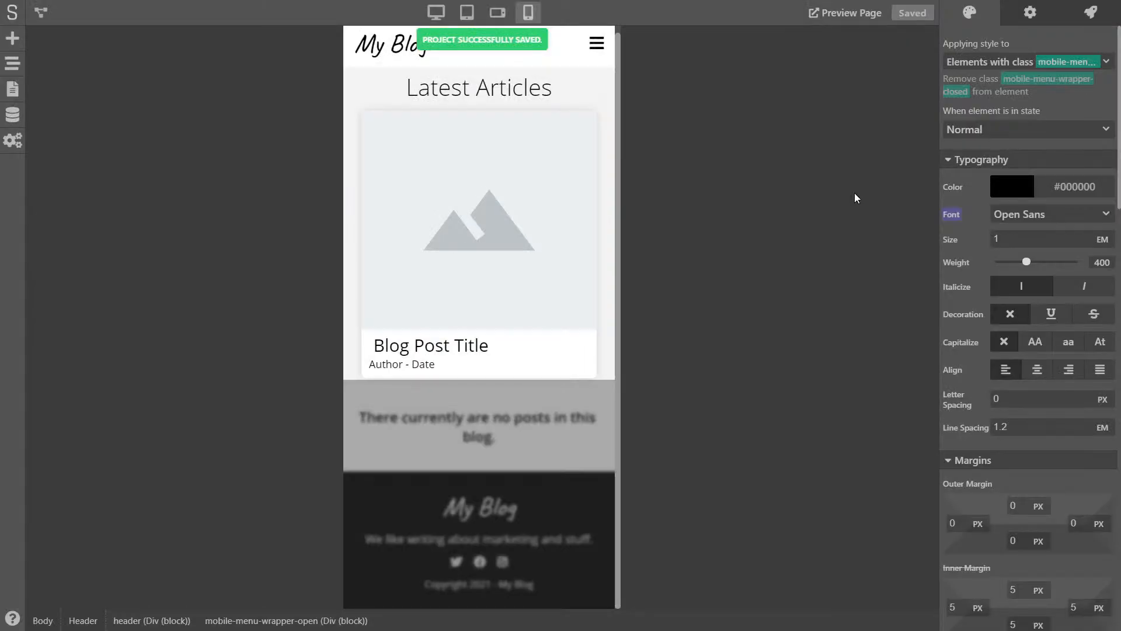
# Switch to the browser preview, reload the blog article page and look it over at mobile width.
pyautogui.hotkey('alt', 'Tab')
pyautogui.press('F5')
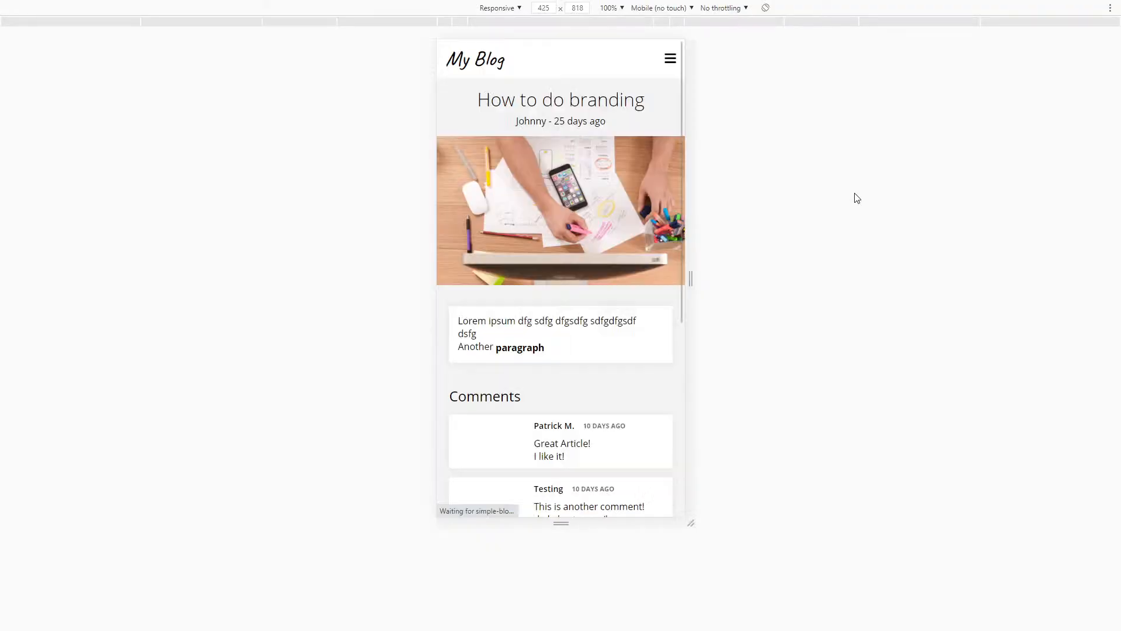
pyautogui.scroll(-6, 504, 230)
pyautogui.scroll(6, 512, 192)
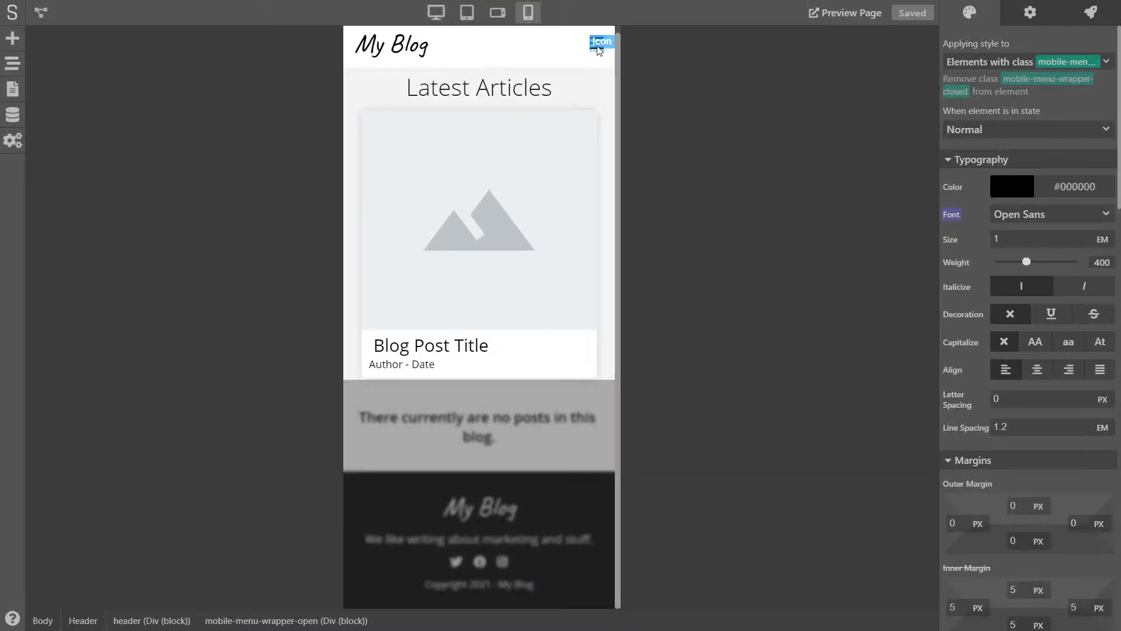
# Add the element tag mobile-menu to the mobile menu wrapper div, using the Page Navigator to locate it.
pyautogui.click(12, 62)
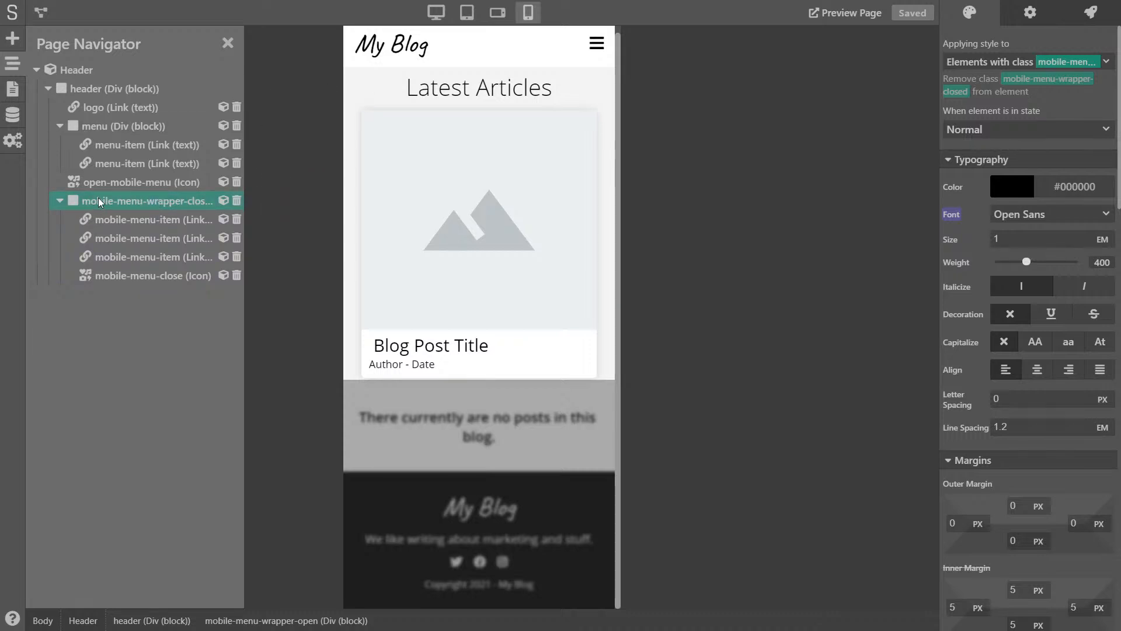
pyautogui.click(1021, 13)
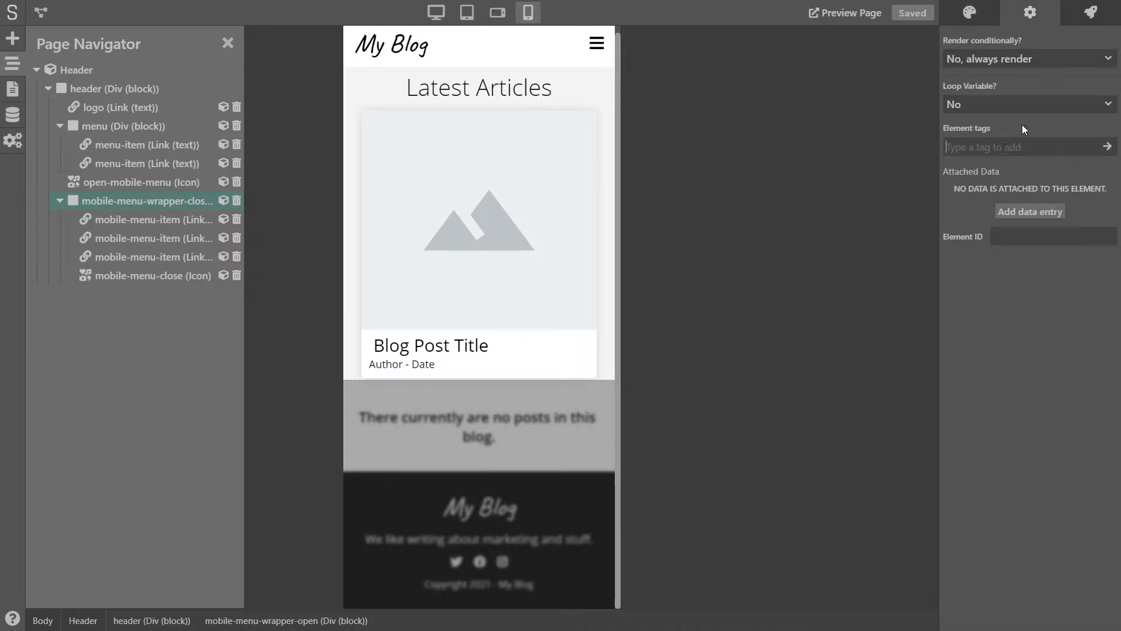
pyautogui.write('mob')
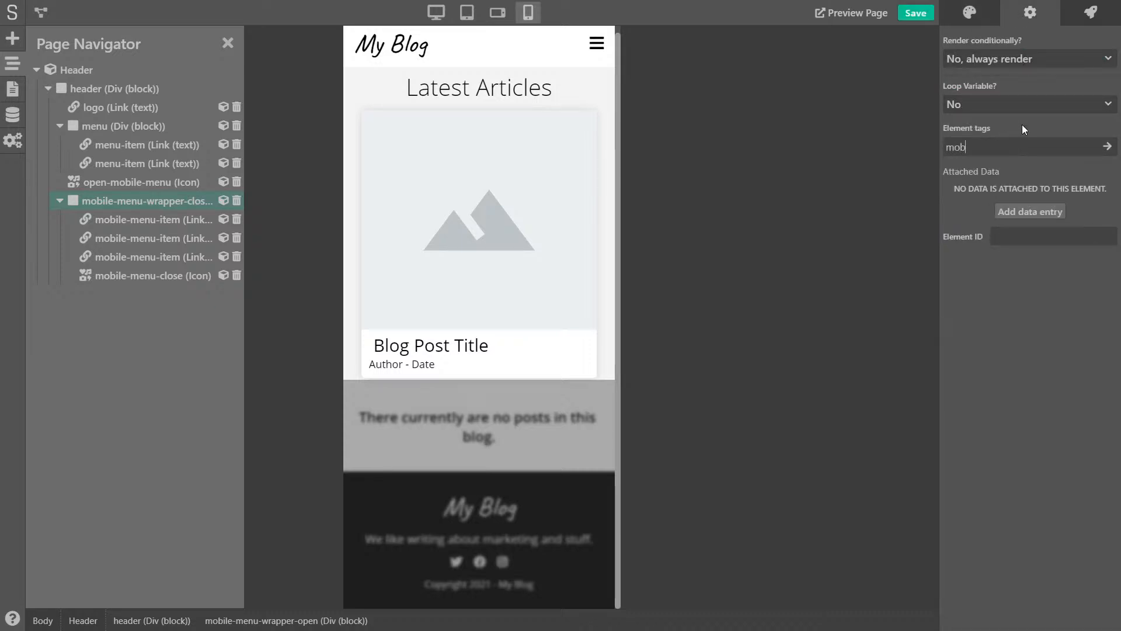
pyautogui.write('ile-menu')
pyautogui.press('Return')
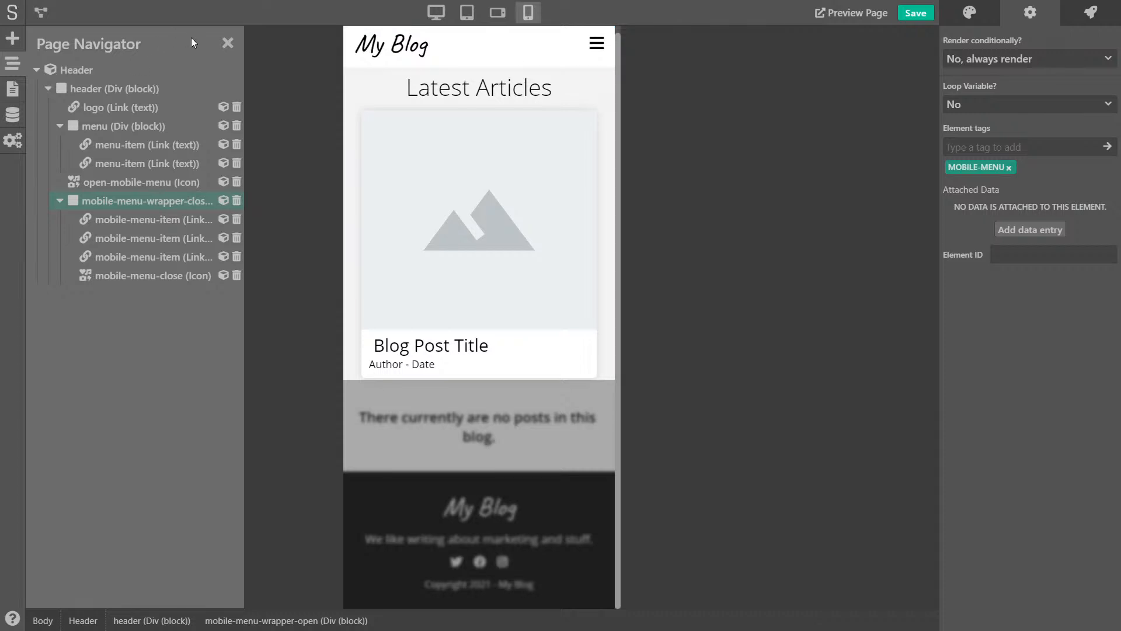
pyautogui.click(227, 44)
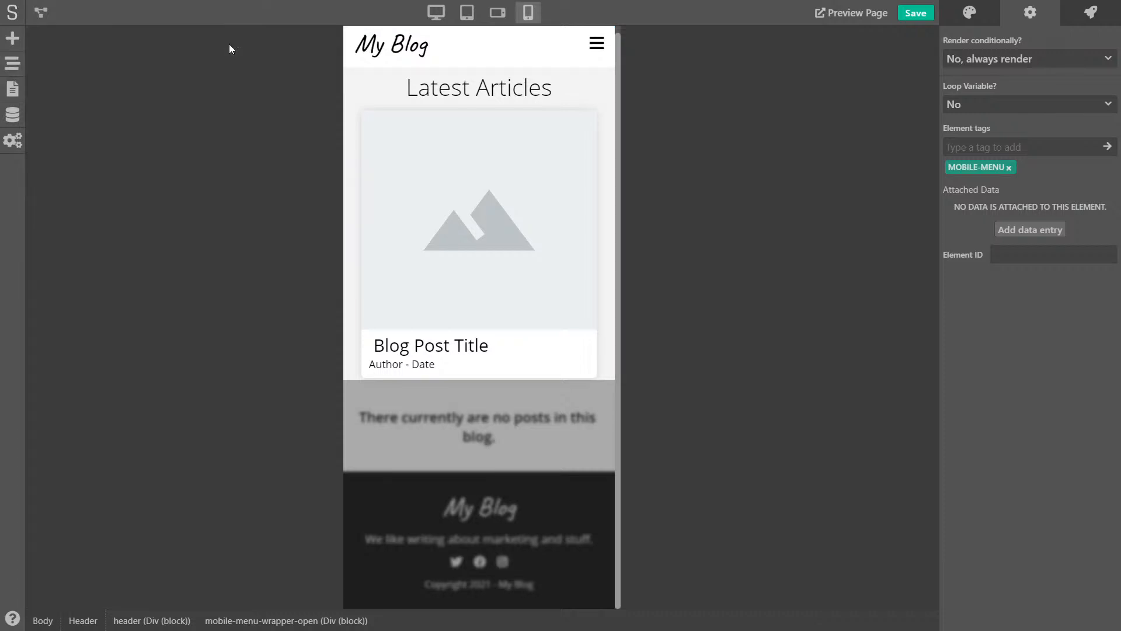
# Create a click-triggered action named Open Menu on the header's hamburger icon.
pyautogui.click(599, 51)
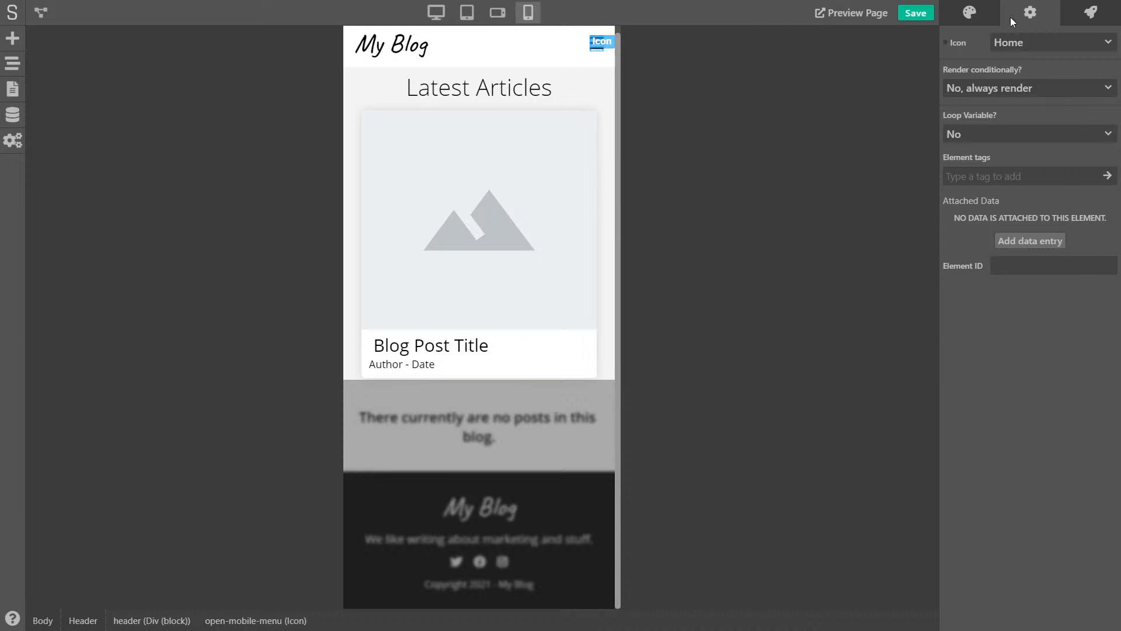
pyautogui.click(1080, 14)
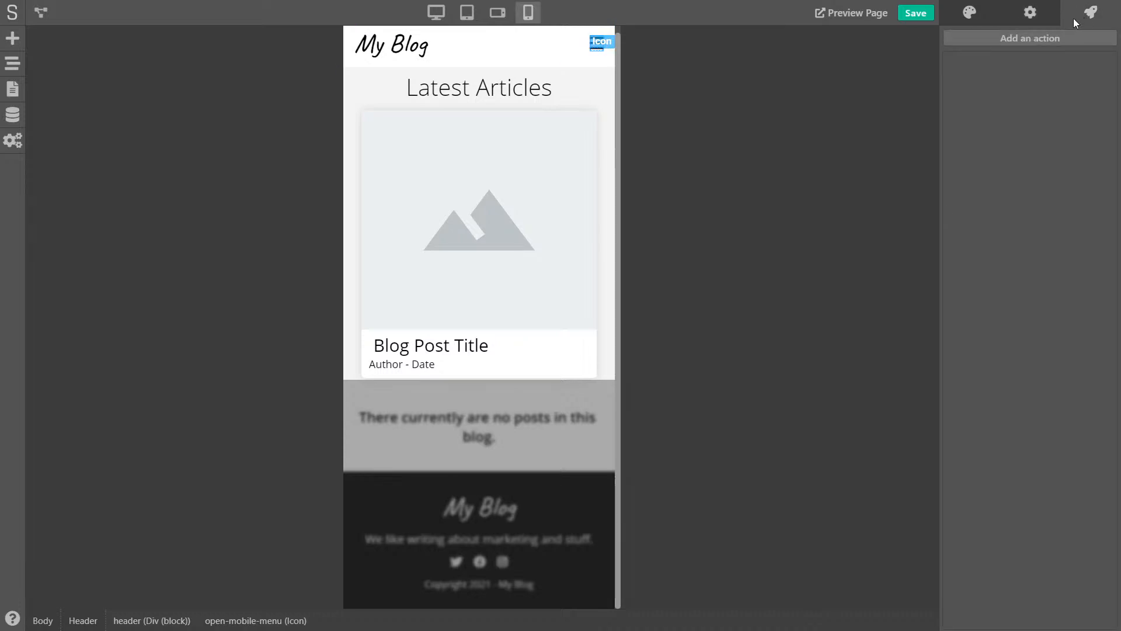
pyautogui.click(1031, 40)
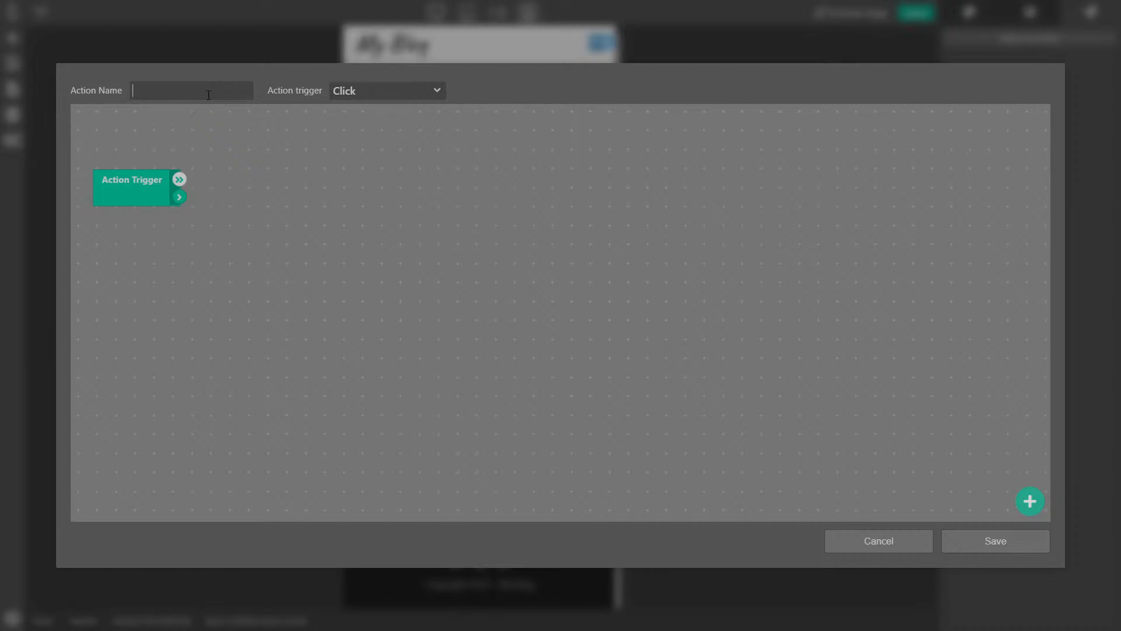
pyautogui.write('Open Menu')
# Add a Find Element By Tag module for the tag mobile-menu, enable First match only, and connect it to the Action Trigger.
pyautogui.rightClick(234, 178)
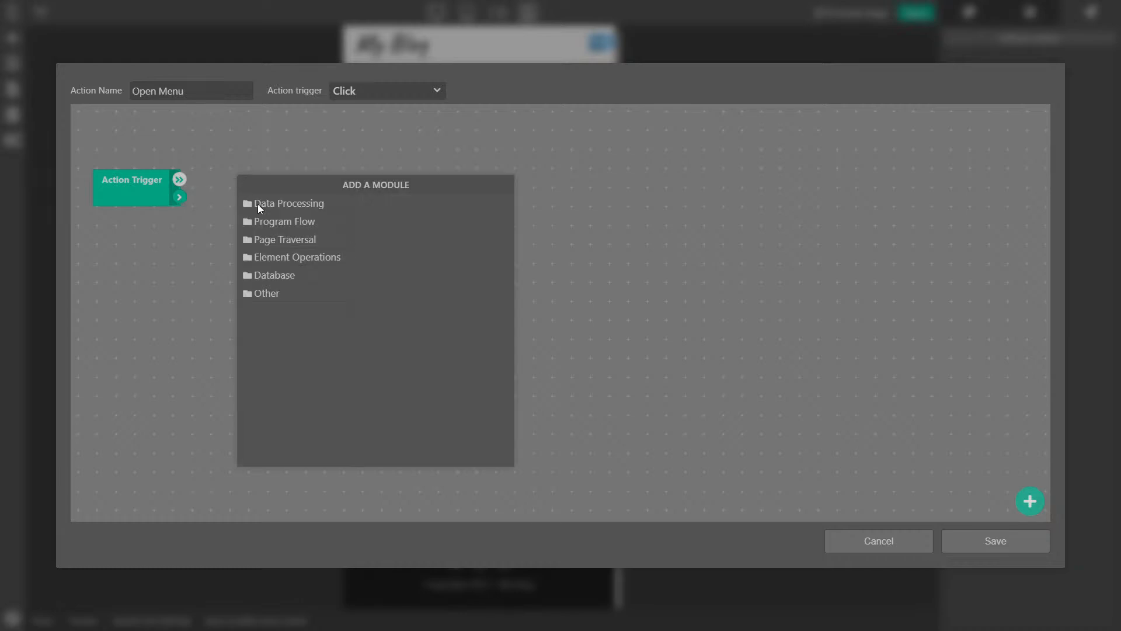
pyautogui.click(306, 240)
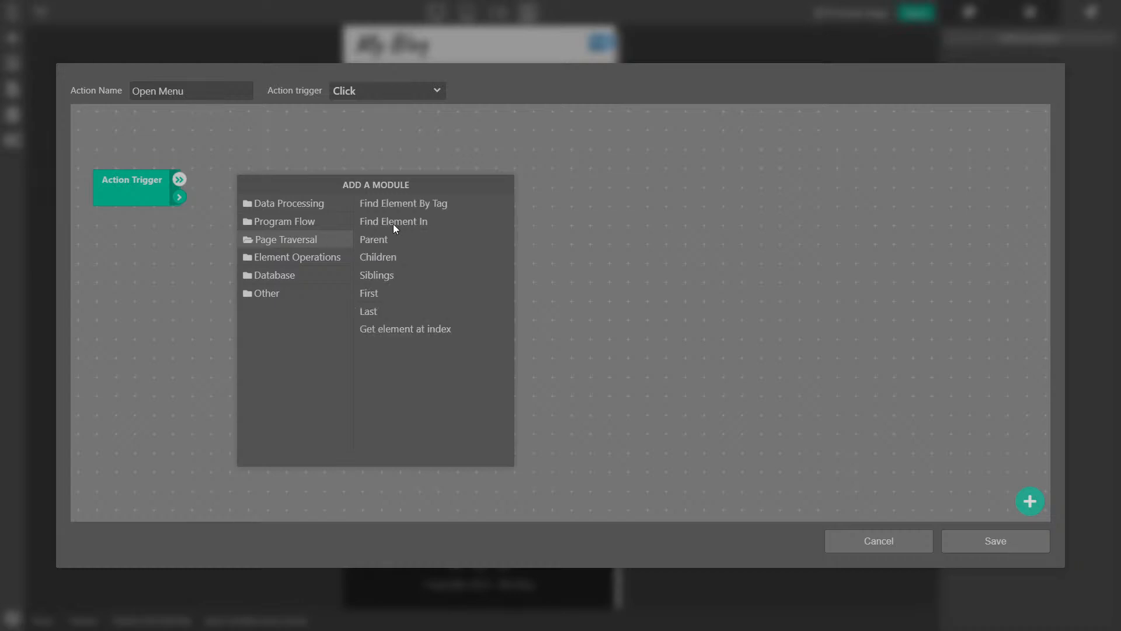
pyautogui.click(419, 207)
pyautogui.moveTo(321, 179)
pyautogui.mouseDown()
pyautogui.moveTo(267, 168)
pyautogui.moveTo(315, 181)
pyautogui.mouseUp()
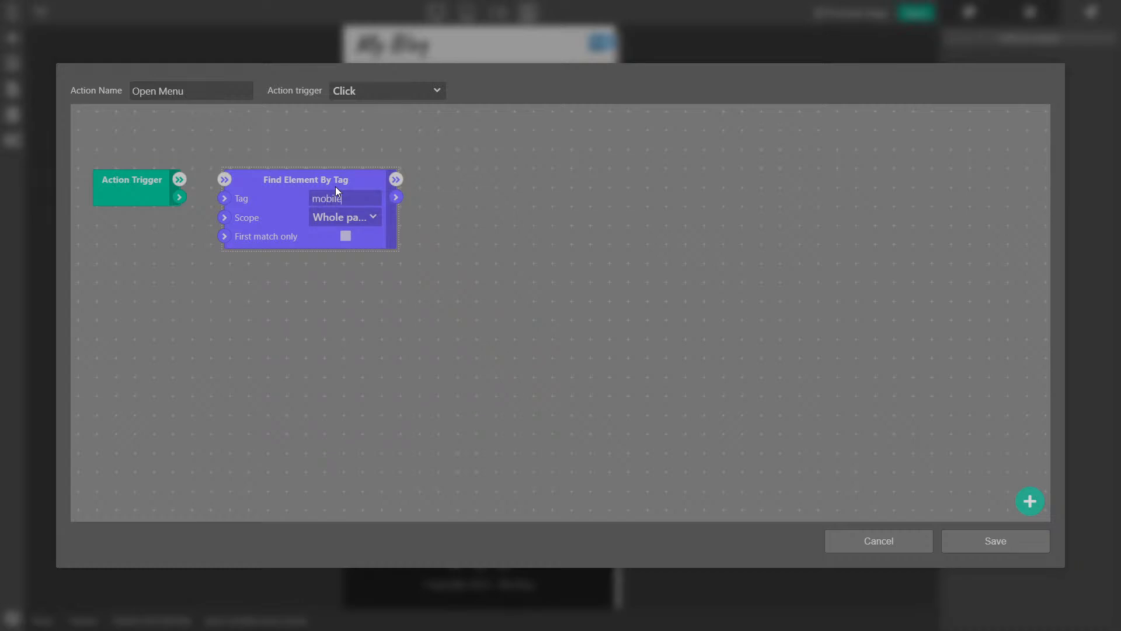
pyautogui.click(498, 265)
pyautogui.click(346, 236)
pyautogui.click(193, 176)
pyautogui.moveTo(226, 182); pyautogui.dragTo(225, 180)
# Add a Set Class module beside Find Element By Tag and set its class to mobile-menu-wrapper-open.
pyautogui.rightClick(438, 205)
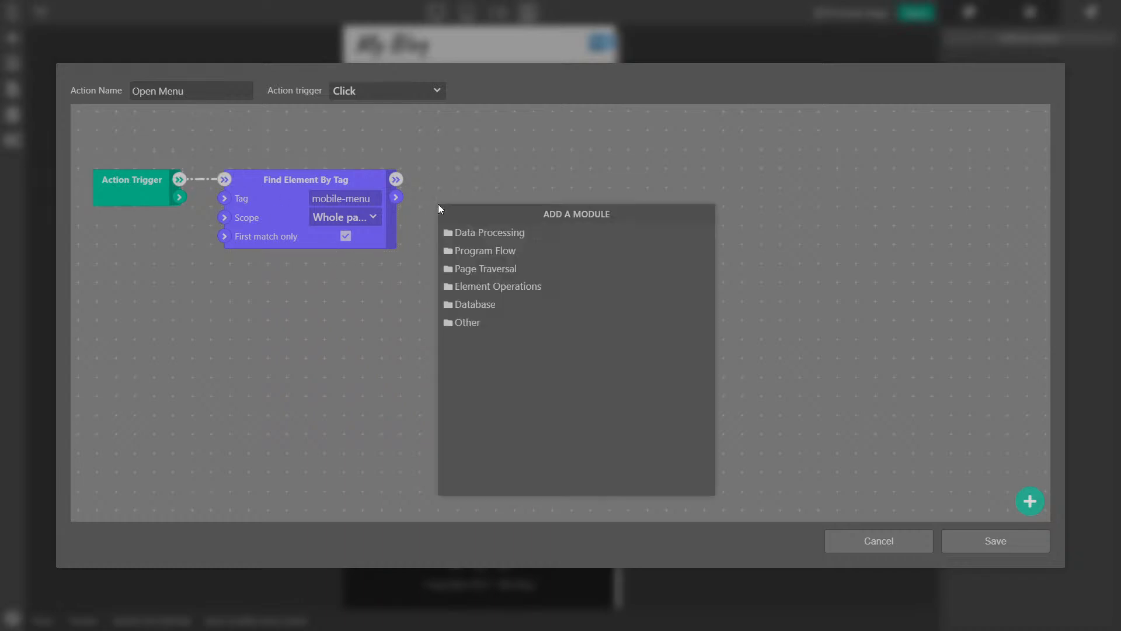
pyautogui.click(484, 289)
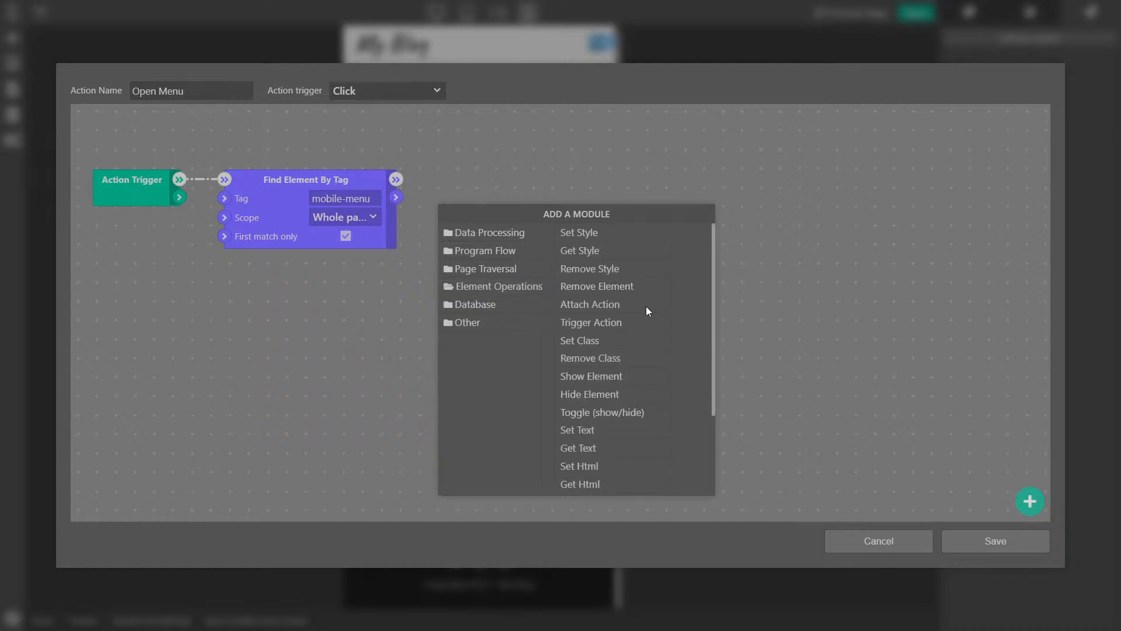
pyautogui.click(597, 344)
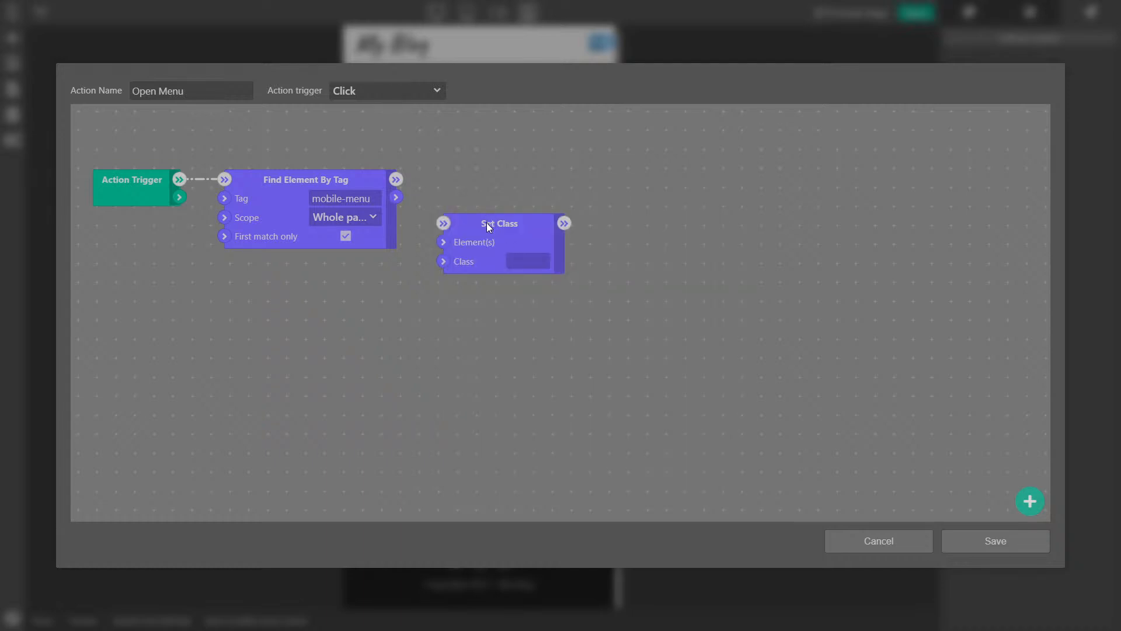
pyautogui.moveTo(488, 227); pyautogui.dragTo(492, 184)
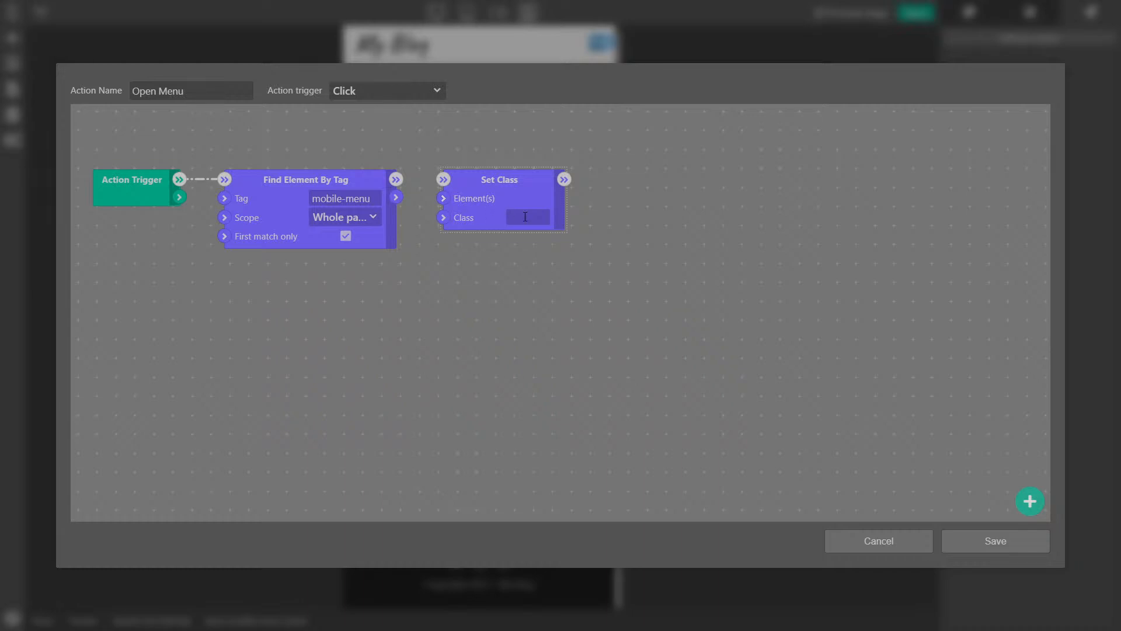
pyautogui.write('mobile-')
pyautogui.write('menu')
pyautogui.write('-wrapper-open')
pyautogui.hotkey('ctrl', 'a')
pyautogui.click(524, 217)
# Connect the found element to the Set Class module's Element(s) input, saving the action and the project.
pyautogui.moveTo(398, 194); pyautogui.dragTo(443, 198)
pyautogui.click(409, 197)
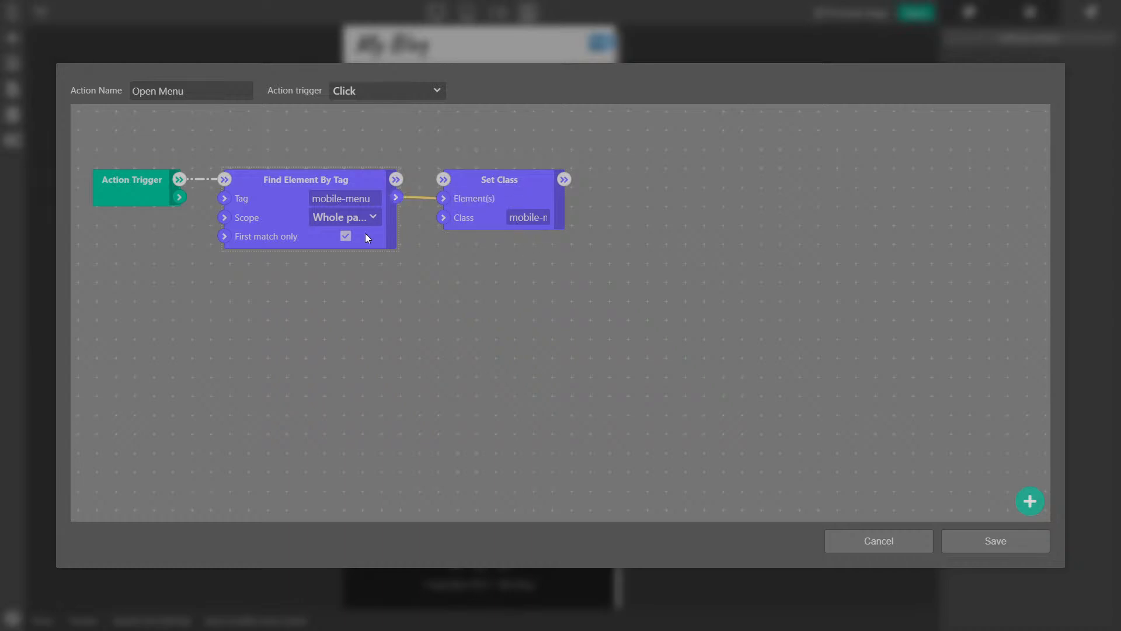
pyautogui.click(995, 538)
pyautogui.click(913, 14)
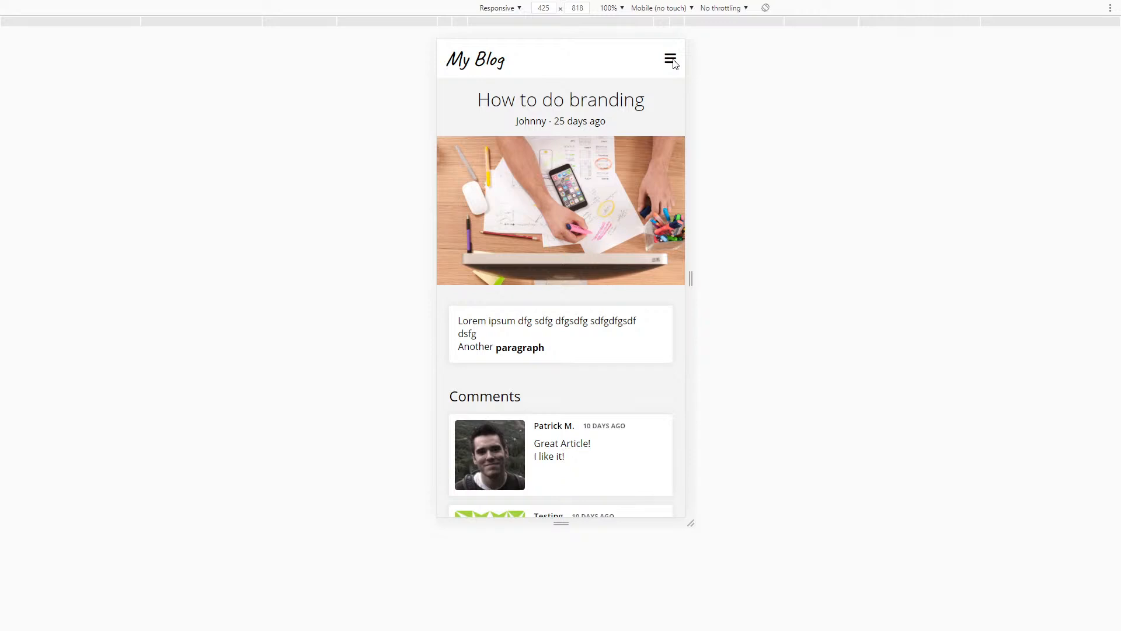
# Return from the browser preview to the editor, set the open-mobile-menu class's cursor to Pointer and save the project.
pyautogui.hotkey('ctrl', 'w')
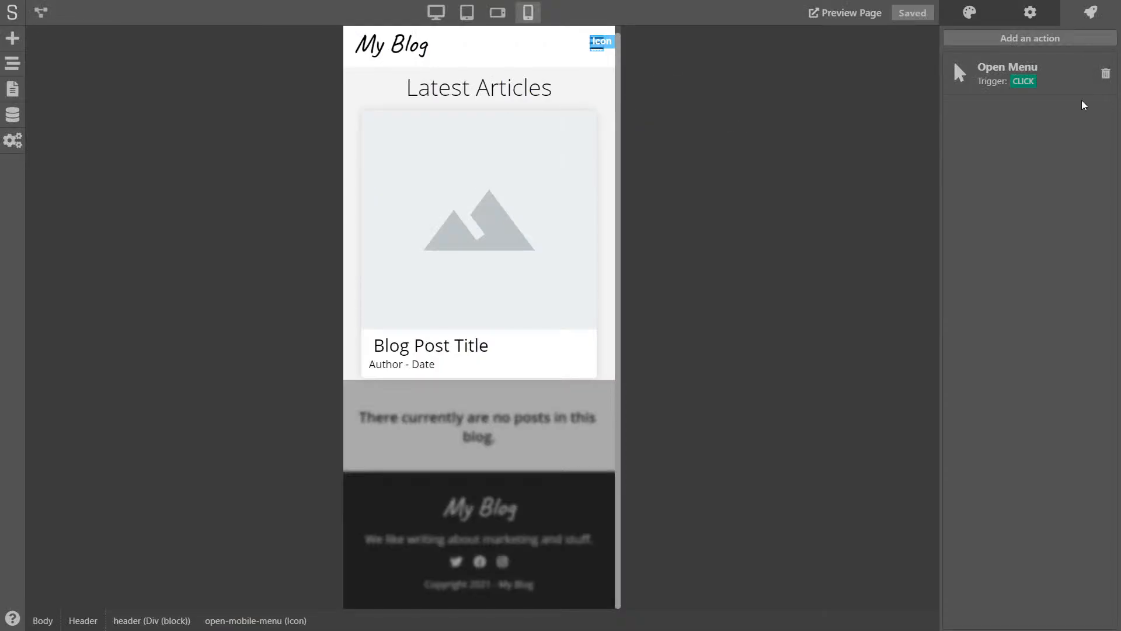
pyautogui.click(968, 13)
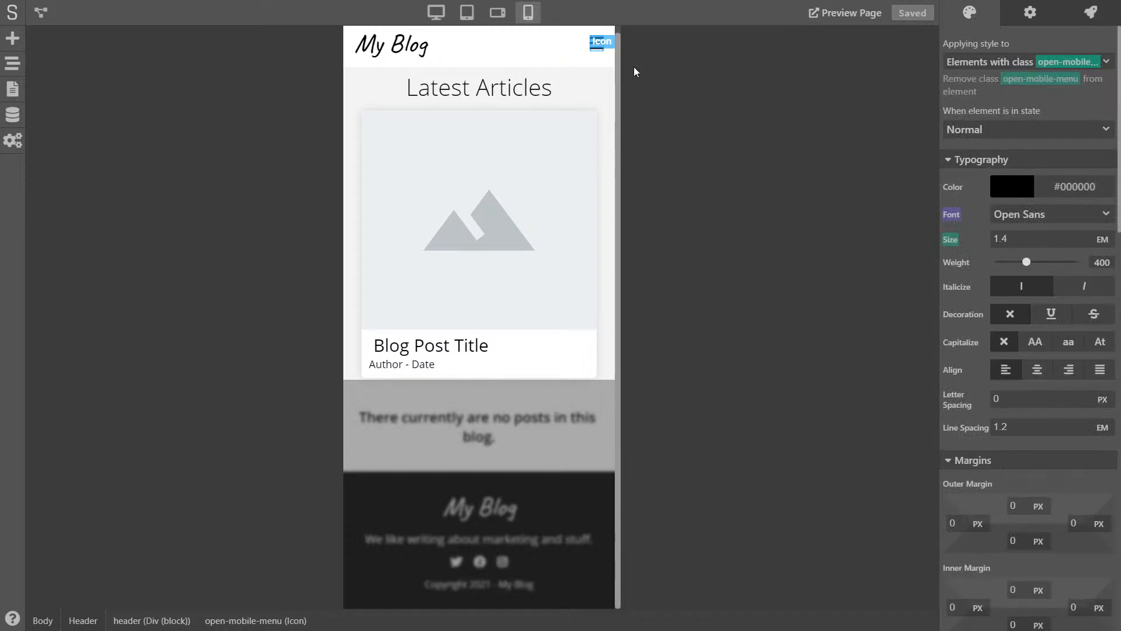
pyautogui.scroll(-15, 970, 505)
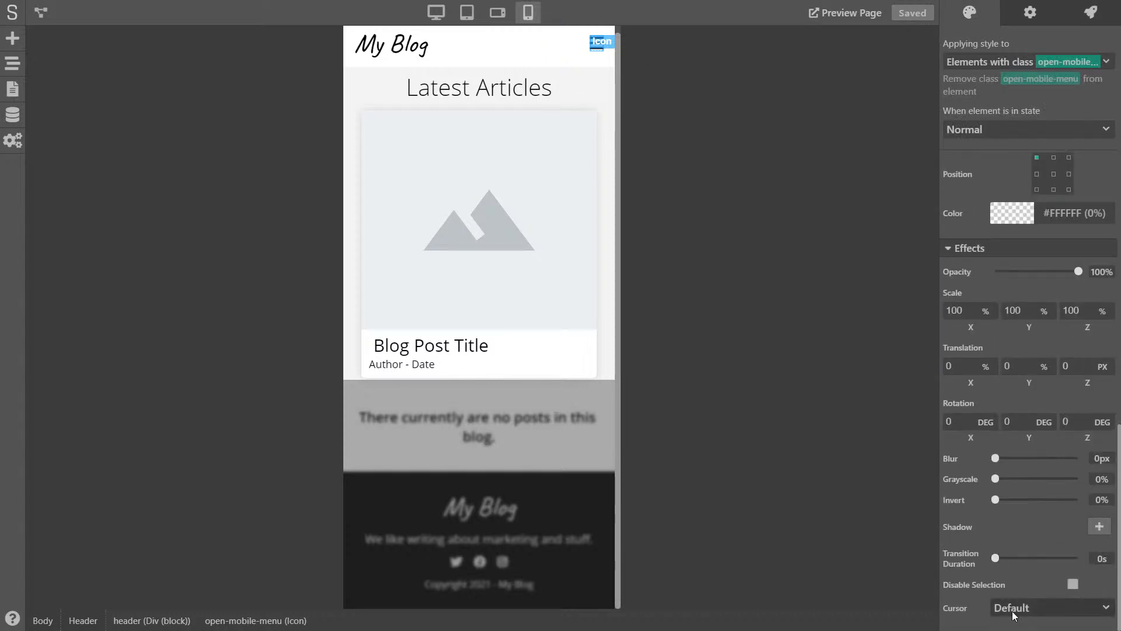
pyautogui.click(1013, 615)
pyautogui.click(1016, 523)
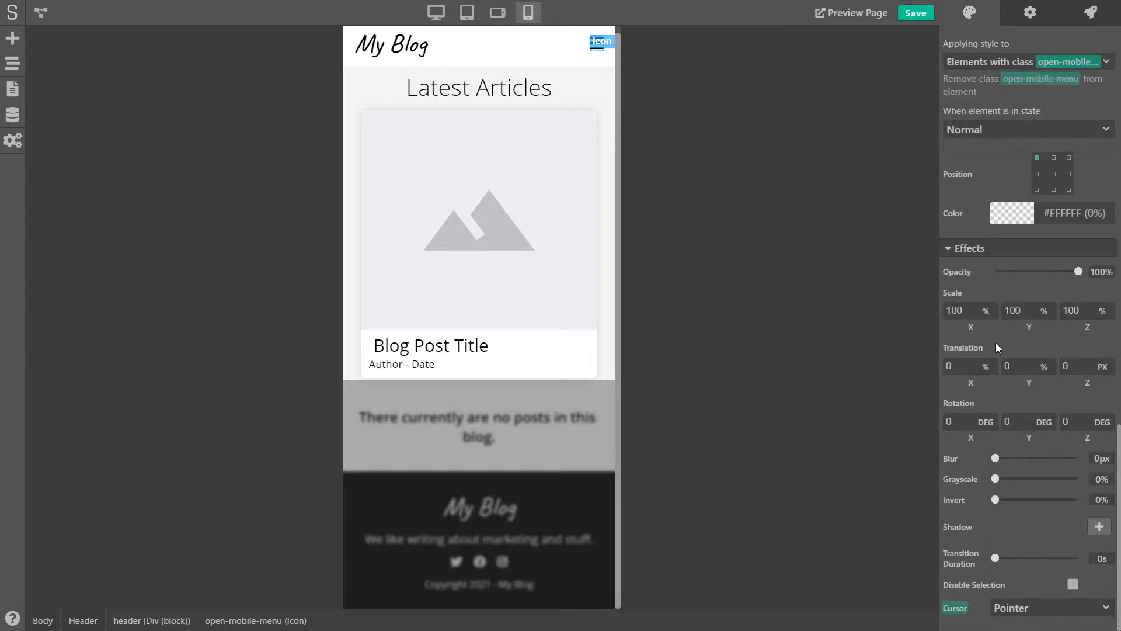
pyautogui.click(915, 13)
# Check the hamburger icon's actions and the element tag assigned to the mobile menu wrapper div.
pyautogui.click(1091, 12)
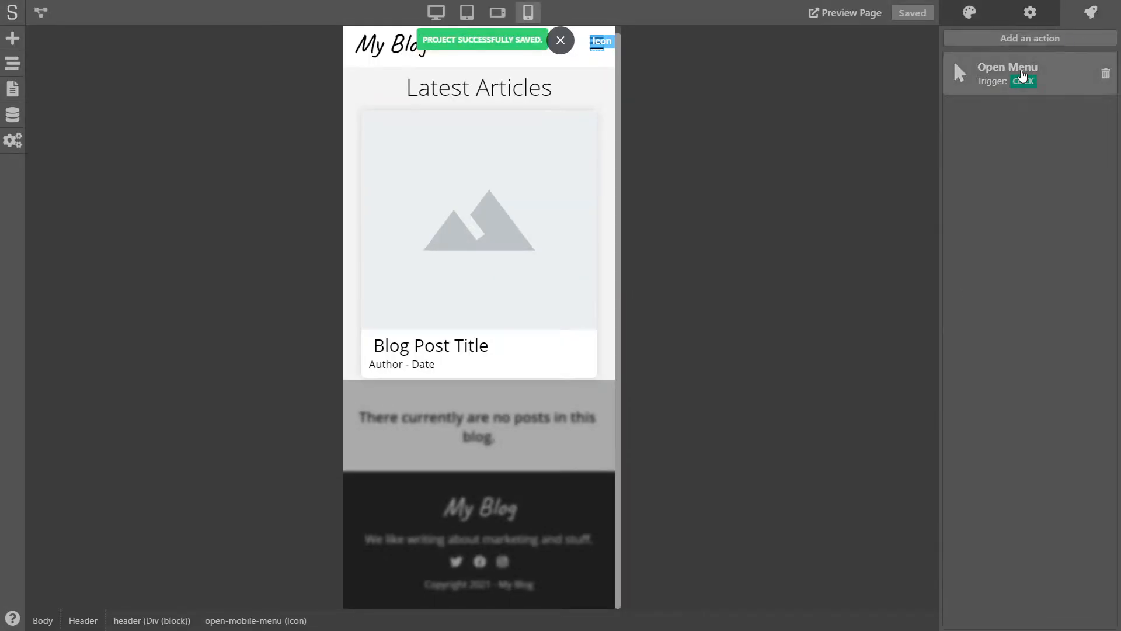
pyautogui.click(970, 13)
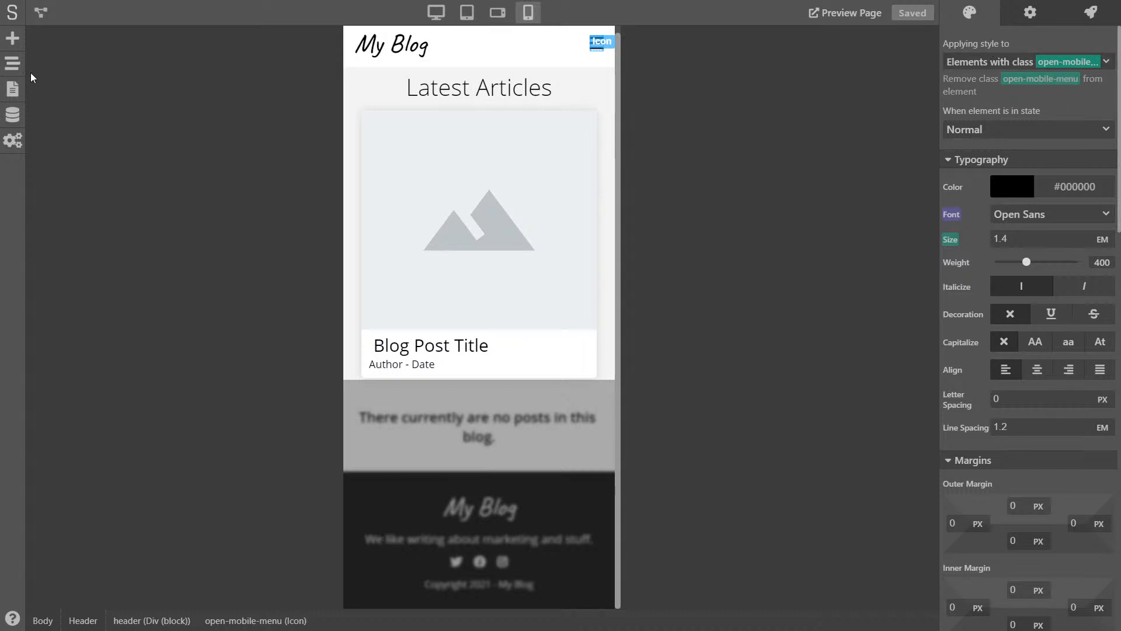
pyautogui.click(13, 64)
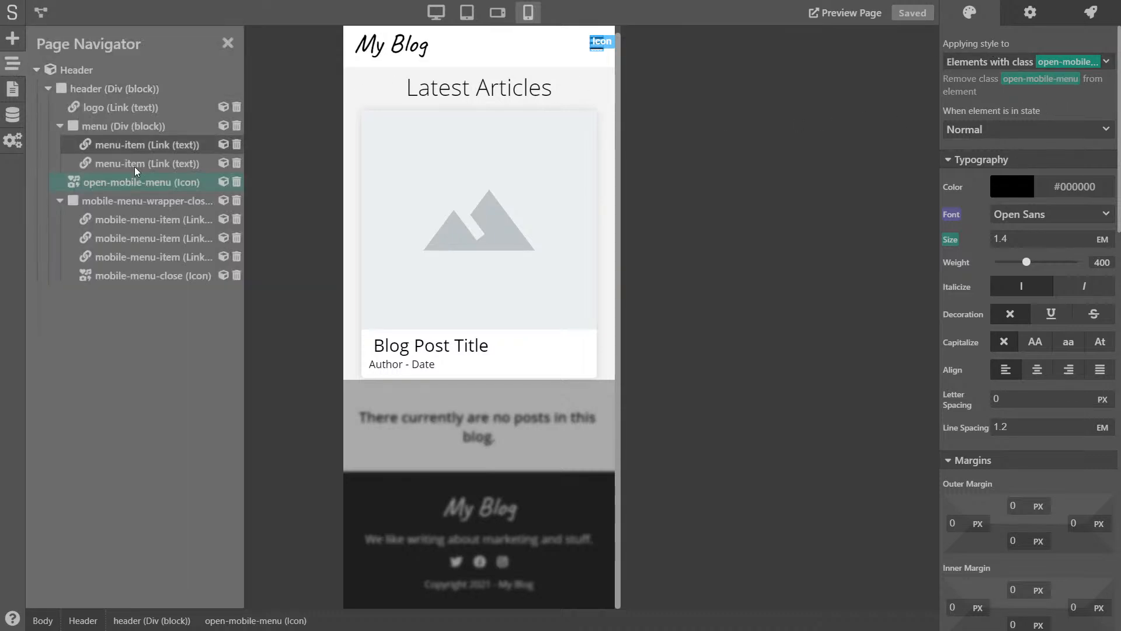
pyautogui.click(106, 200)
pyautogui.click(1030, 13)
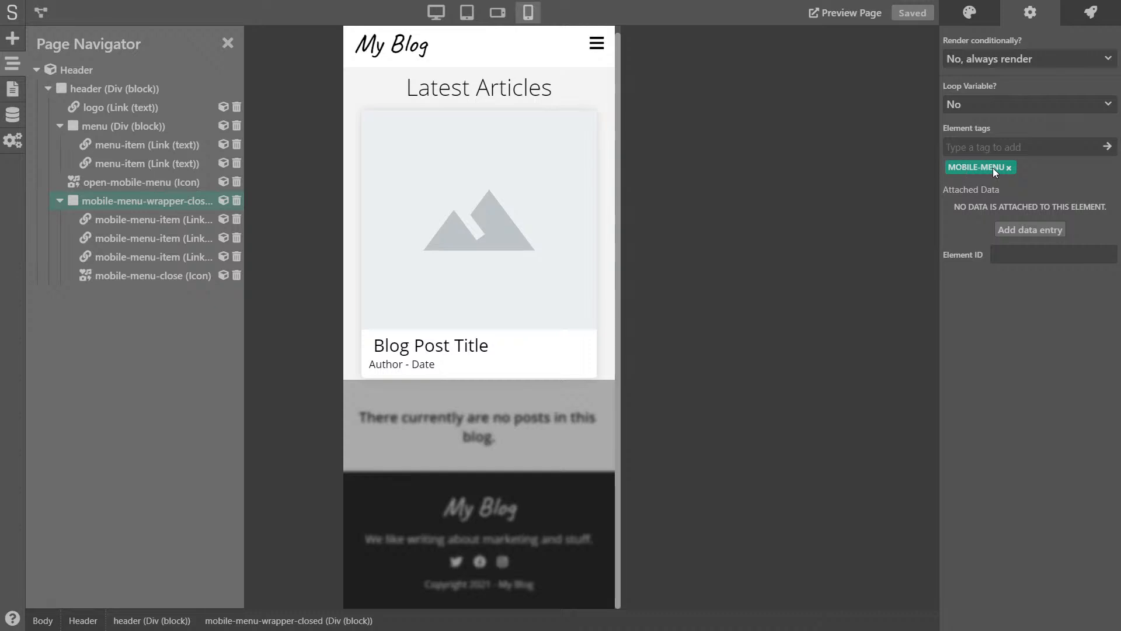
# In the hamburger icon's Open Menu action, connect the flow from Find Element By Tag to Set Class, saving action and project.
pyautogui.click(596, 43)
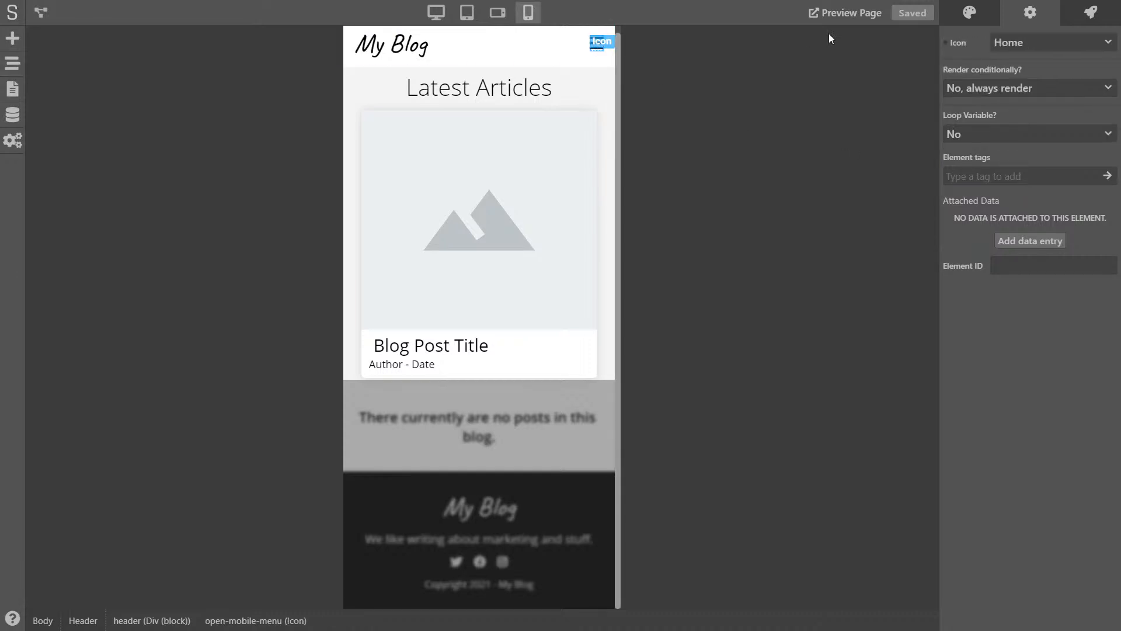
pyautogui.click(1089, 13)
pyautogui.click(1008, 70)
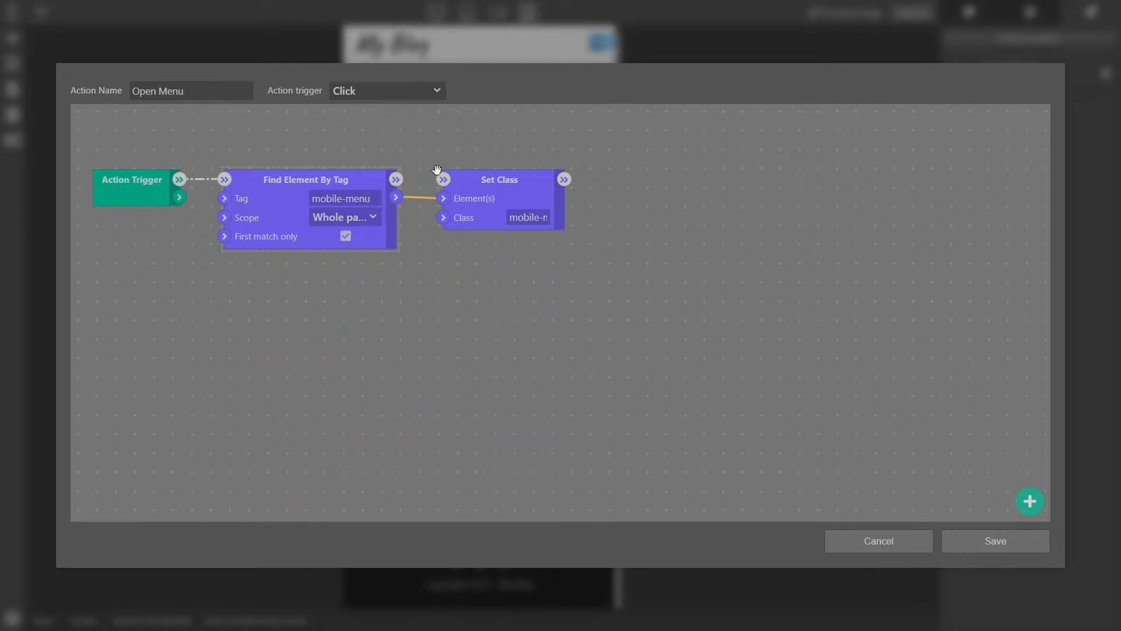
pyautogui.click(400, 160)
pyautogui.click(366, 178)
pyautogui.moveTo(397, 178); pyautogui.dragTo(441, 181)
pyautogui.click(1018, 545)
pyautogui.click(916, 13)
# Switch to the browser preview, reload the blog article page and test the hamburger icon.
pyautogui.hotkey('alt', 'Tab')
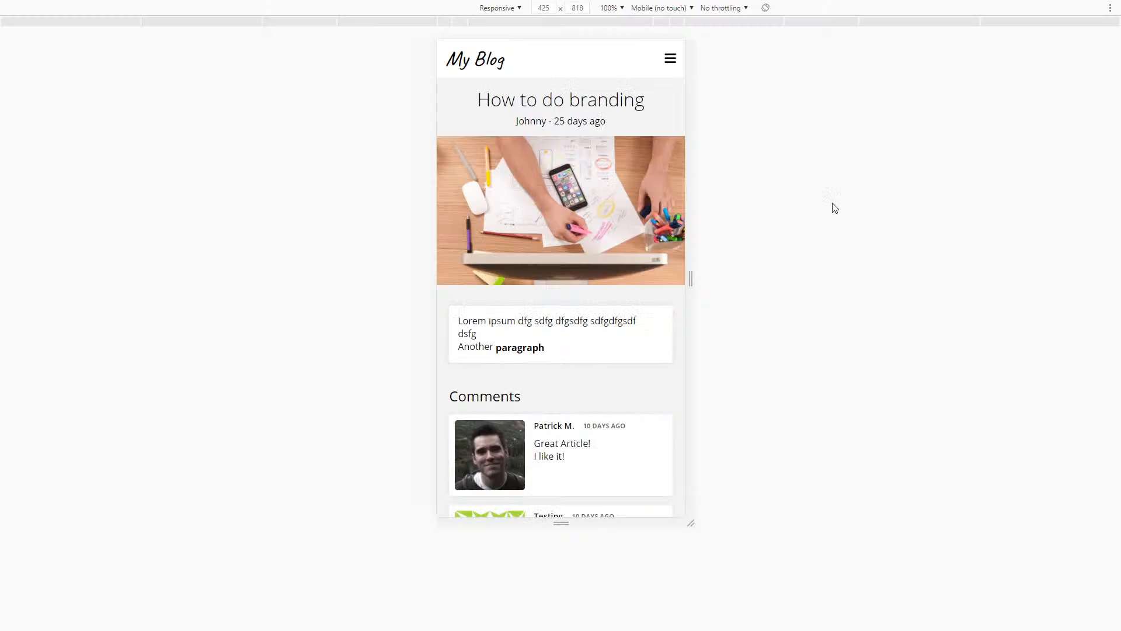
pyautogui.press('F5')
pyautogui.click(671, 61)
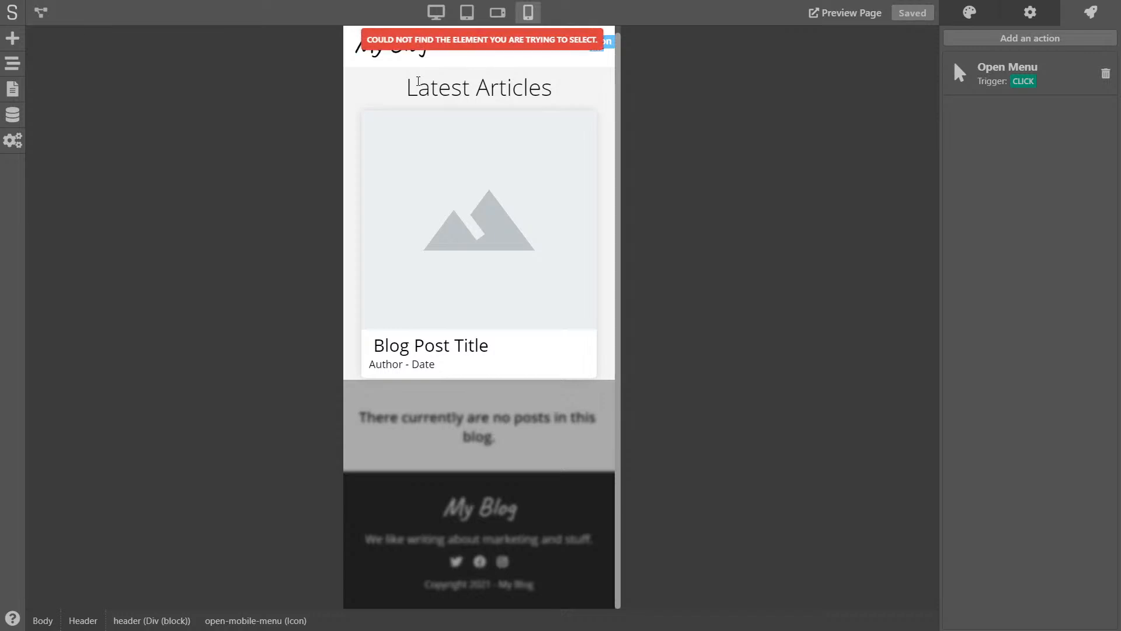
# Replace the mobile menu wrapper div's mobile-menu-wrapper-closed class with the existing mobile-menu-wrapper-open class.
pyautogui.click(13, 64)
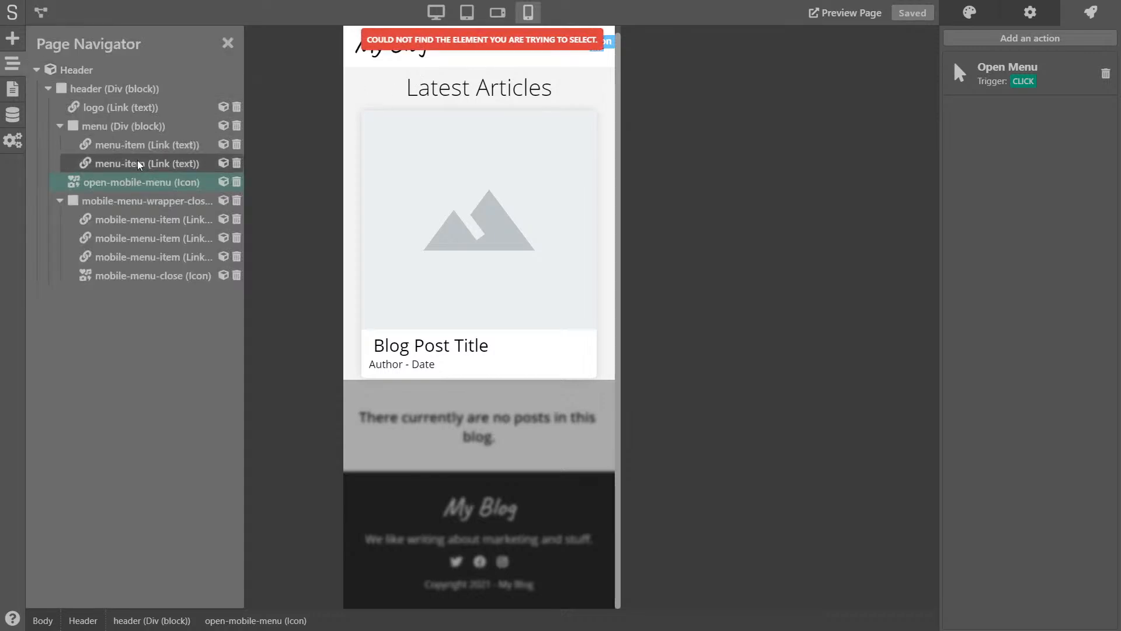
pyautogui.click(113, 202)
pyautogui.click(1010, 63)
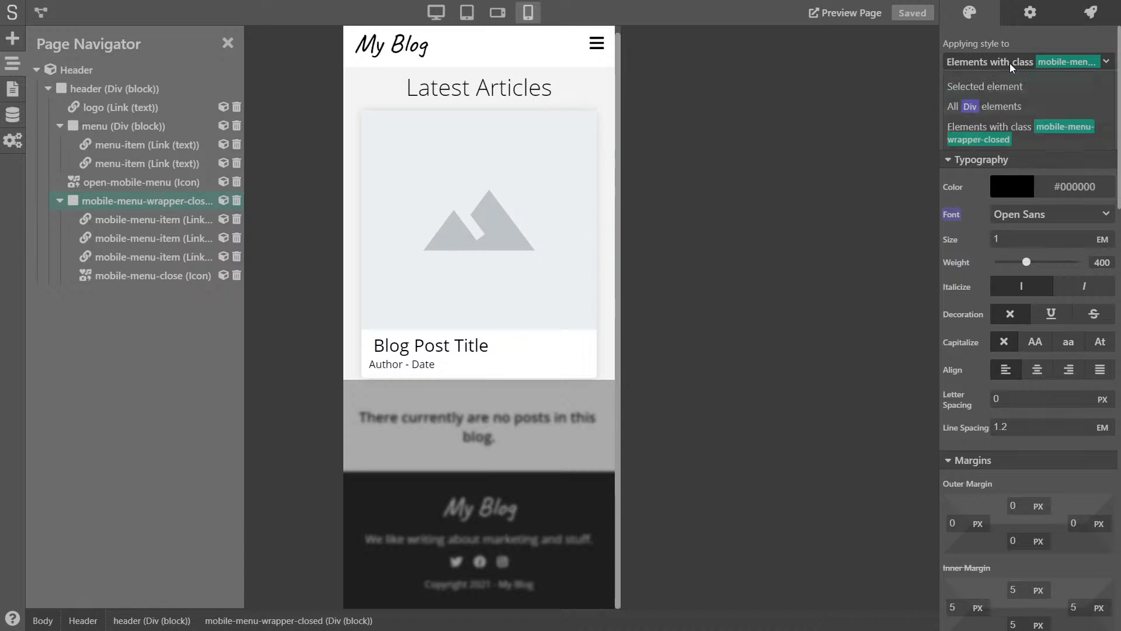
pyautogui.click(1007, 40)
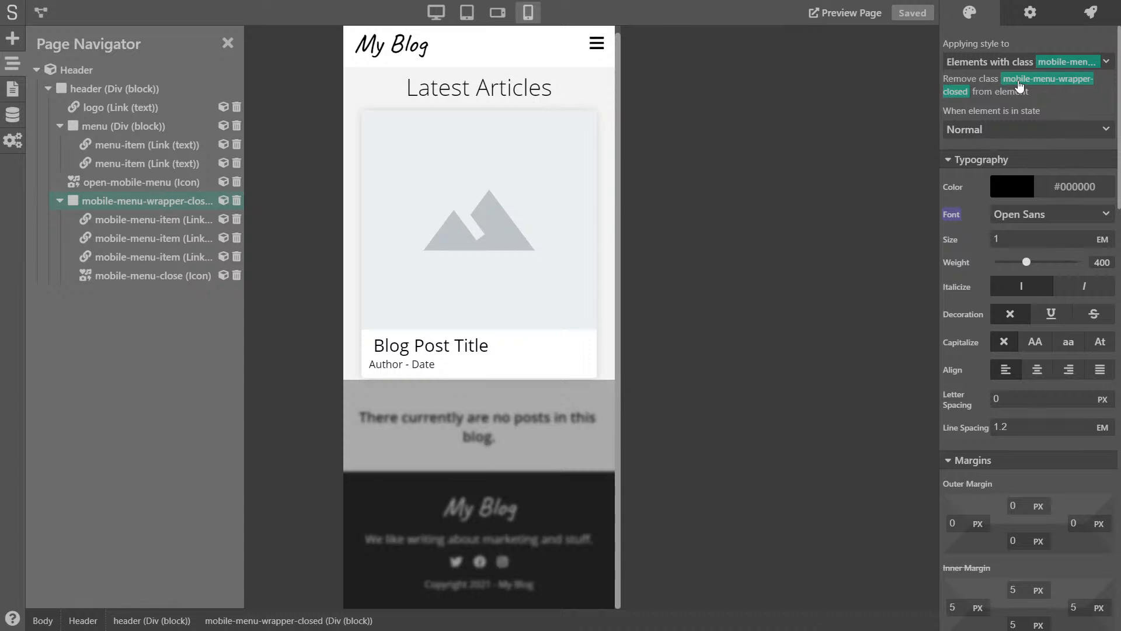
pyautogui.click(982, 82)
pyautogui.click(986, 63)
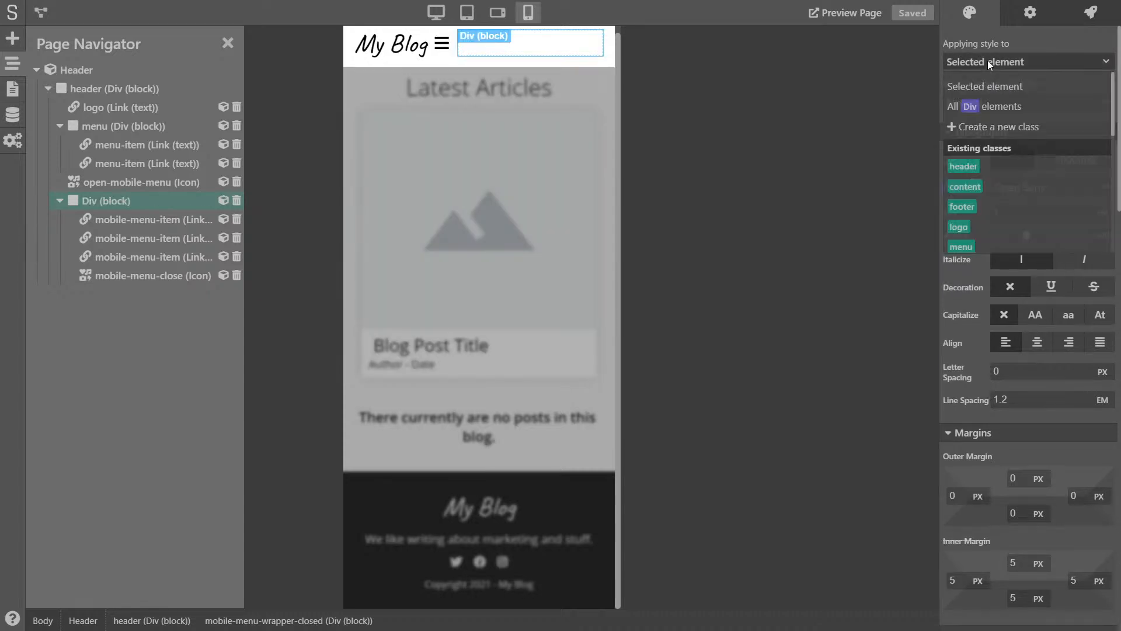
pyautogui.scroll(-2, 1007, 178)
pyautogui.scroll(-3, 1011, 187)
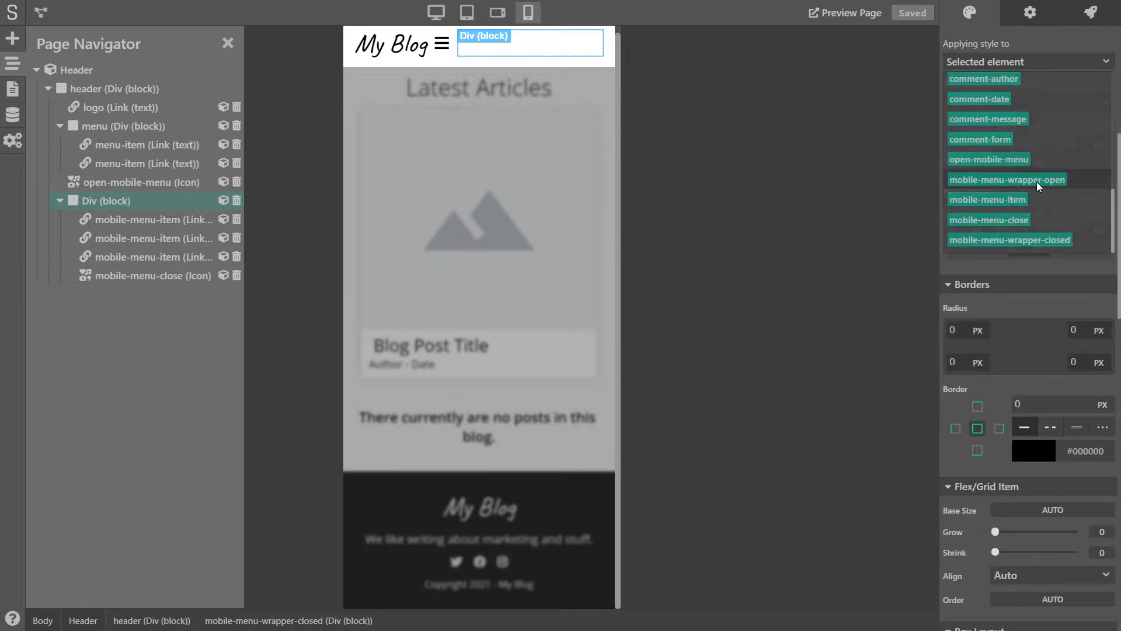
pyautogui.click(1036, 182)
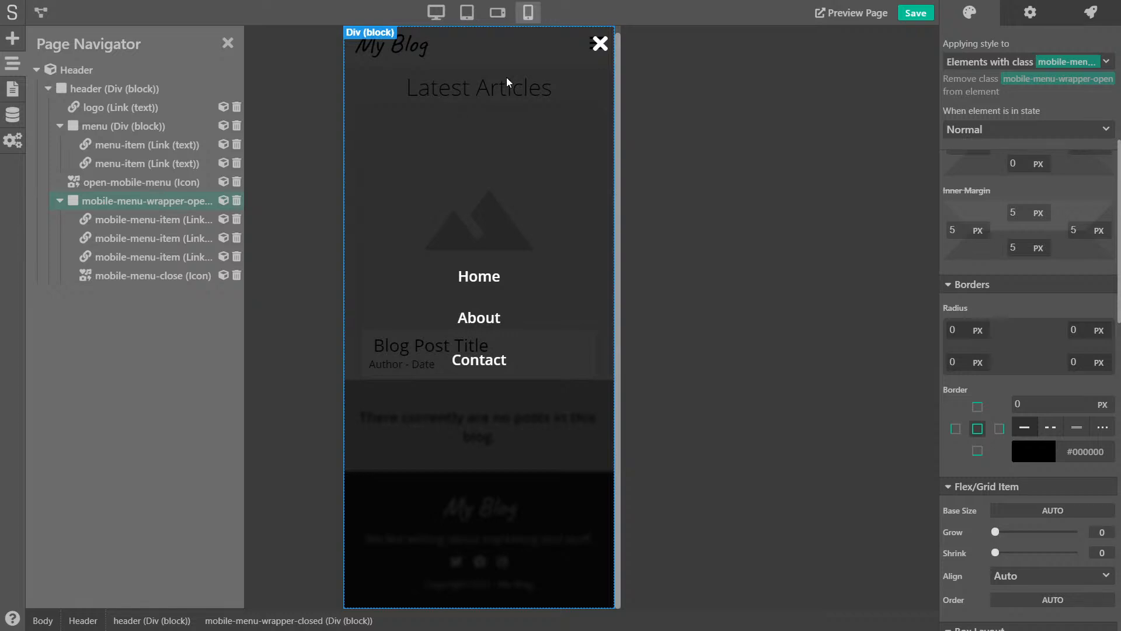
# Start a new click action on the mobile menu's close icon and add a Find Element By Tag module beside the trigger.
pyautogui.click(605, 50)
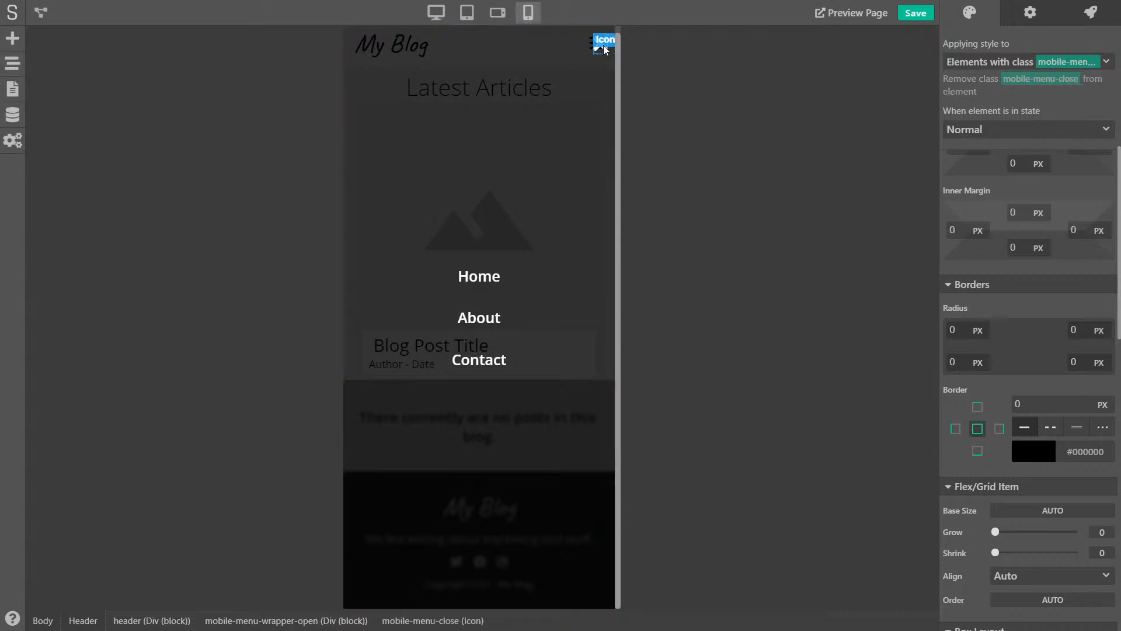
pyautogui.click(1091, 13)
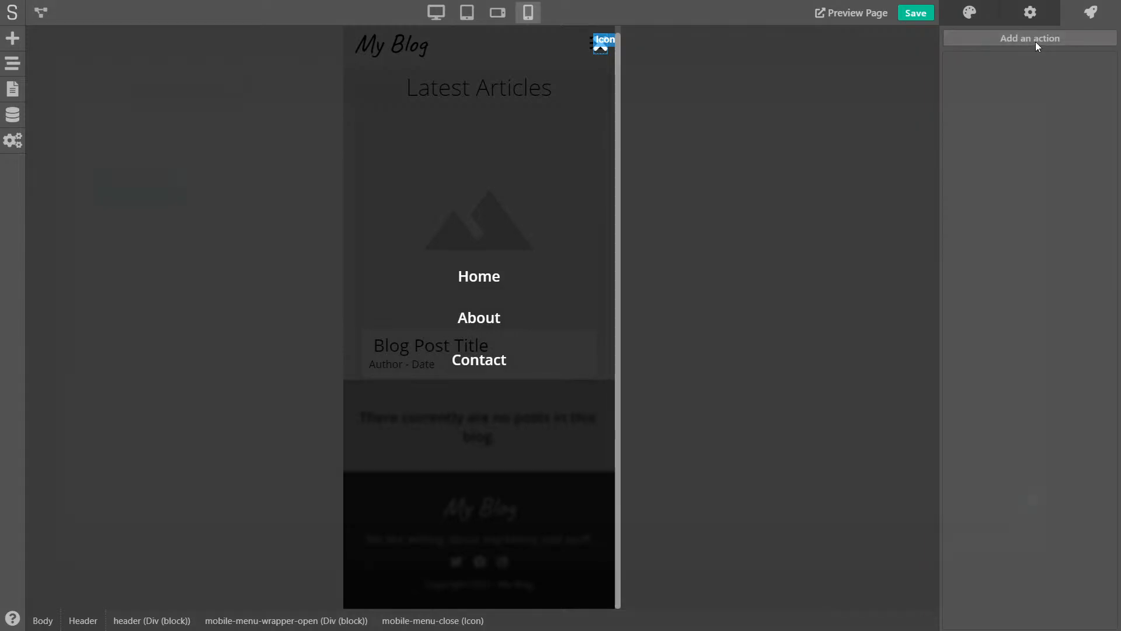
pyautogui.click(1035, 38)
pyautogui.rightClick(251, 185)
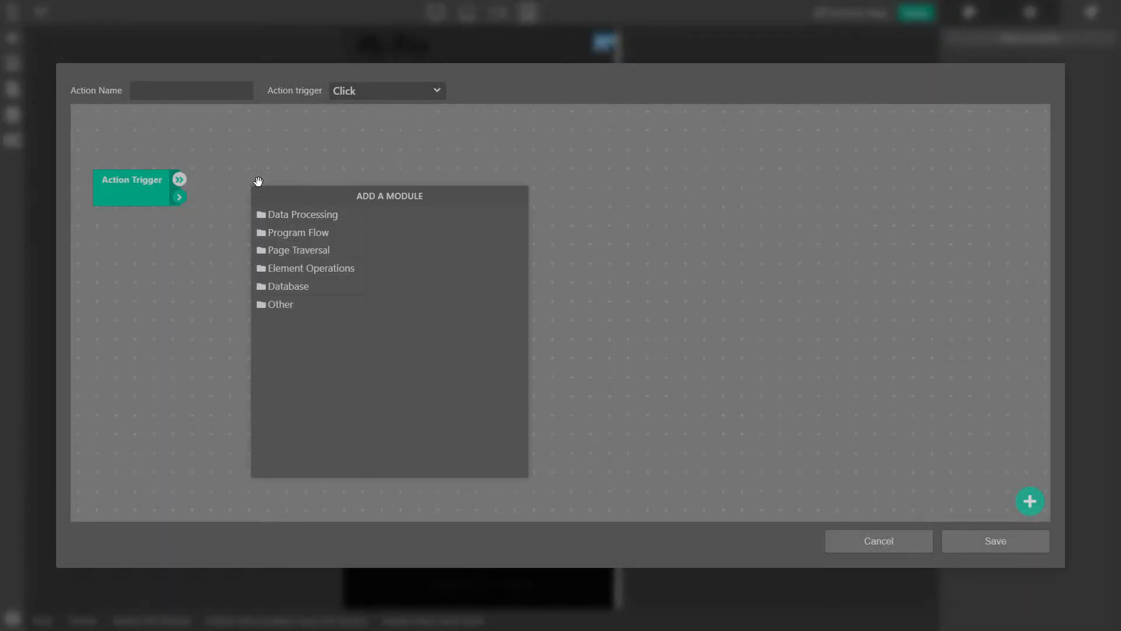
pyautogui.click(319, 253)
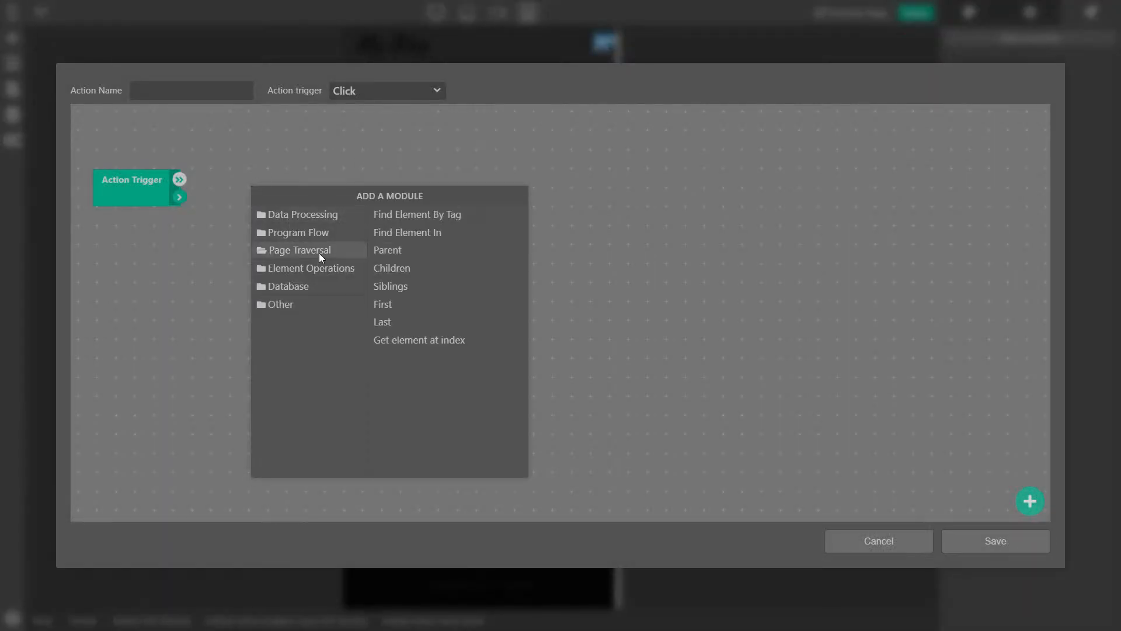
pyautogui.click(416, 217)
pyautogui.moveTo(322, 201); pyautogui.dragTo(279, 166)
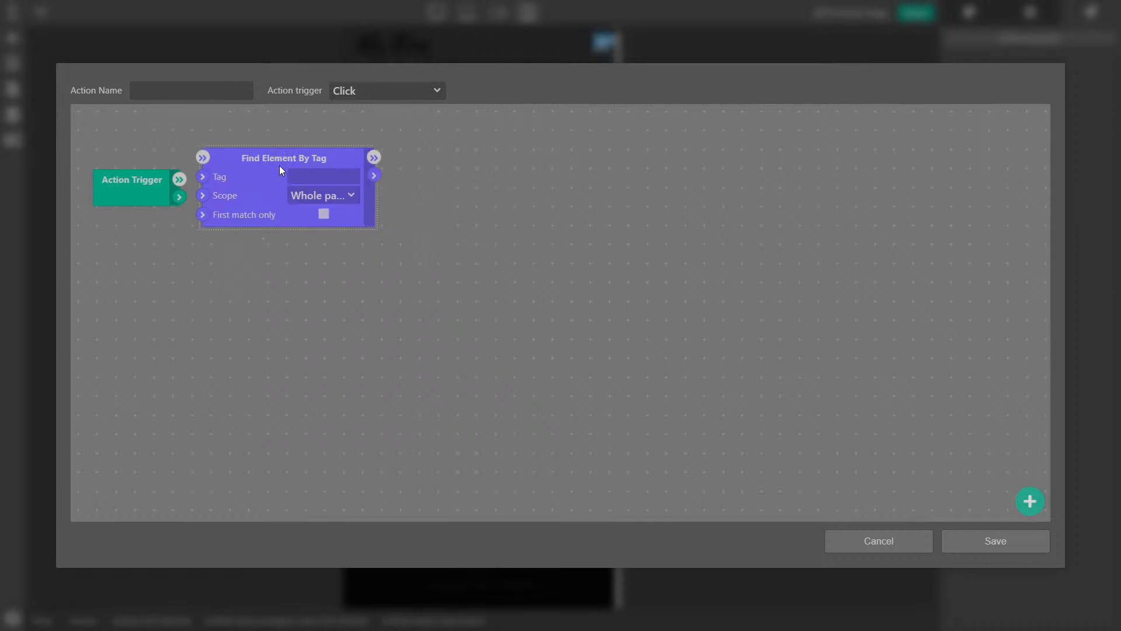
# Configure Find Element By Tag with tag mobile-menu and first match only, and connect the Action Trigger's flow to it.
pyautogui.click(313, 176)
pyautogui.write('mobile-menu')
pyautogui.moveTo(179, 179); pyautogui.dragTo(252, 177)
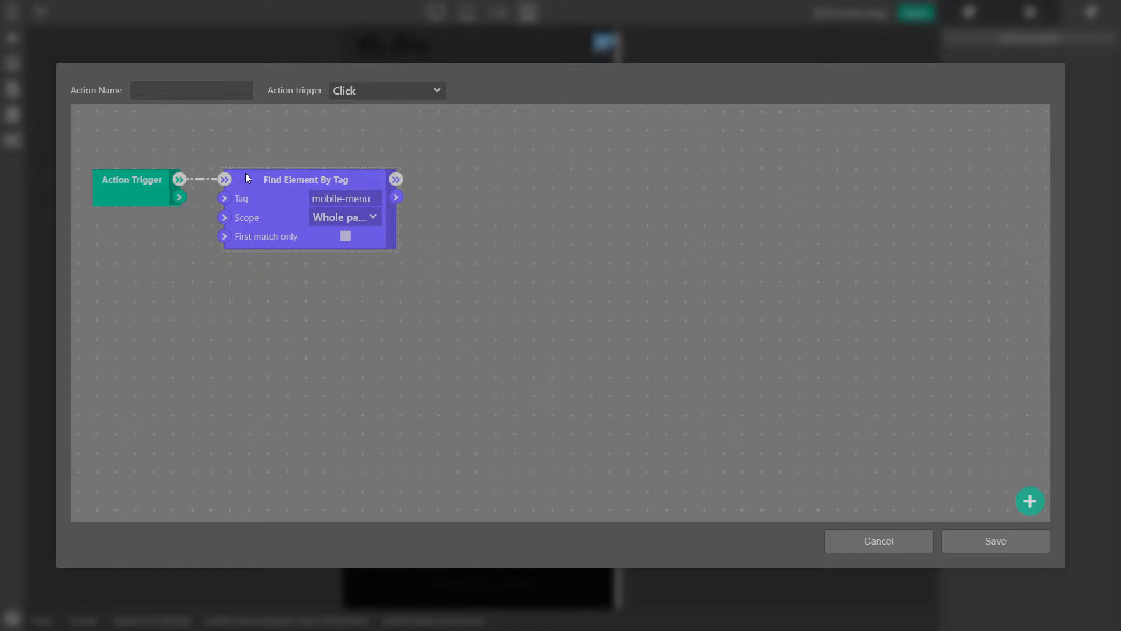
pyautogui.click(346, 237)
# Add a Set Class module for class mobile-menu-wrapper-closed and connect the found element and the flow to it.
pyautogui.rightClick(520, 194)
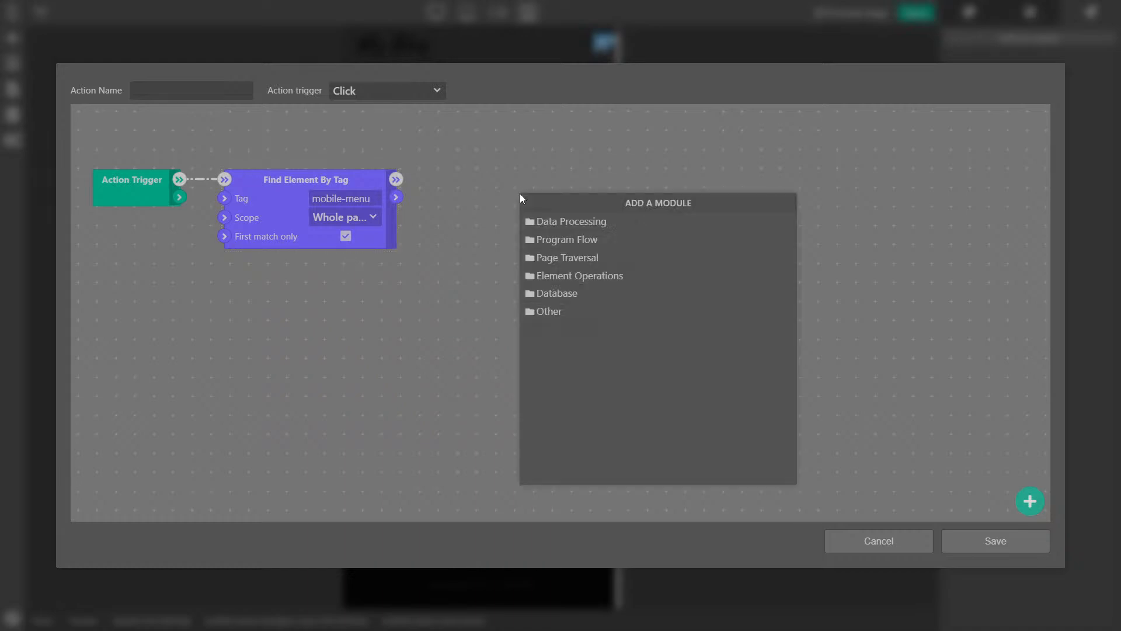
pyautogui.click(581, 274)
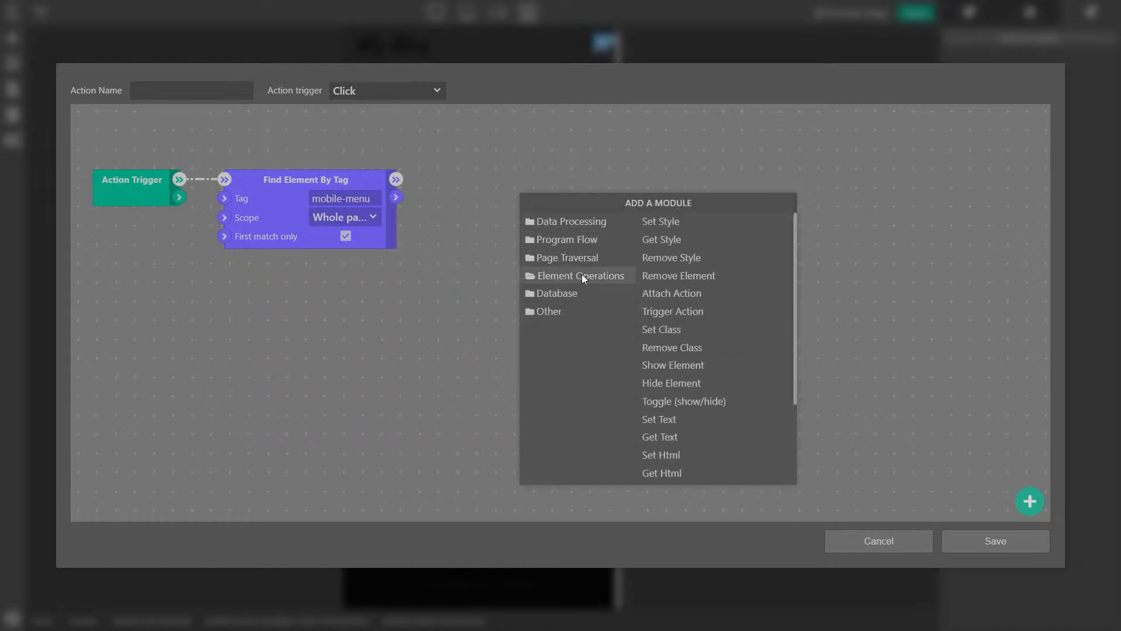
pyautogui.click(692, 333)
pyautogui.moveTo(560, 194); pyautogui.dragTo(493, 176)
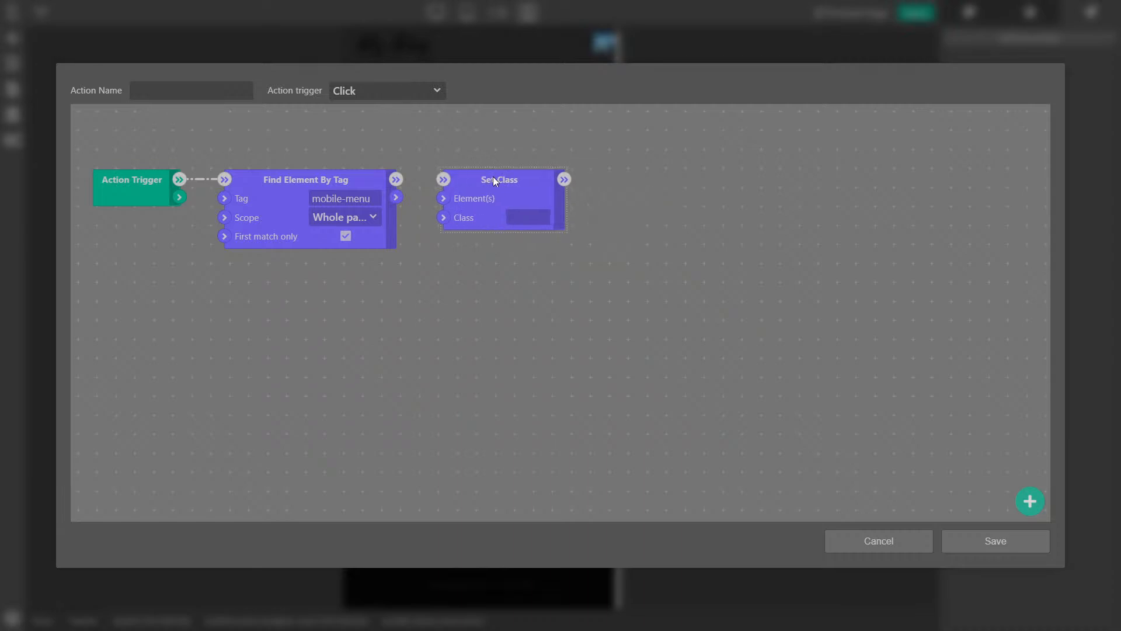
pyautogui.click(533, 212)
pyautogui.write('mobile-menu-wrapper-closed')
pyautogui.moveTo(396, 179); pyautogui.dragTo(444, 199)
# Name the close icon's action Close Menu, then save the action and the project.
pyautogui.click(994, 540)
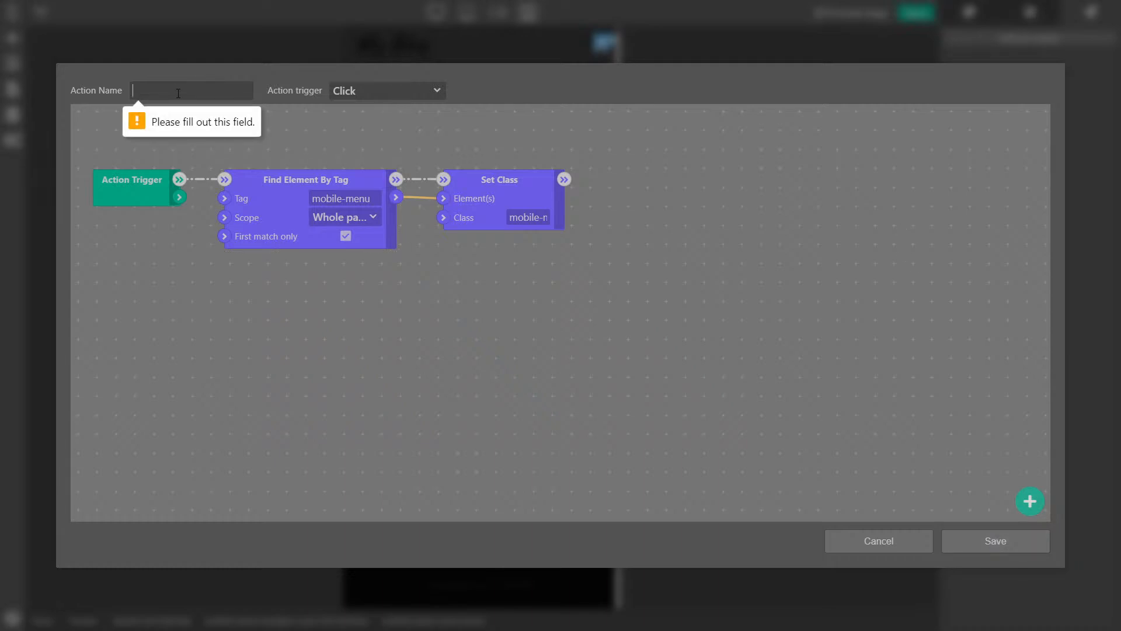
pyautogui.write('Close Menu')
pyautogui.click(993, 548)
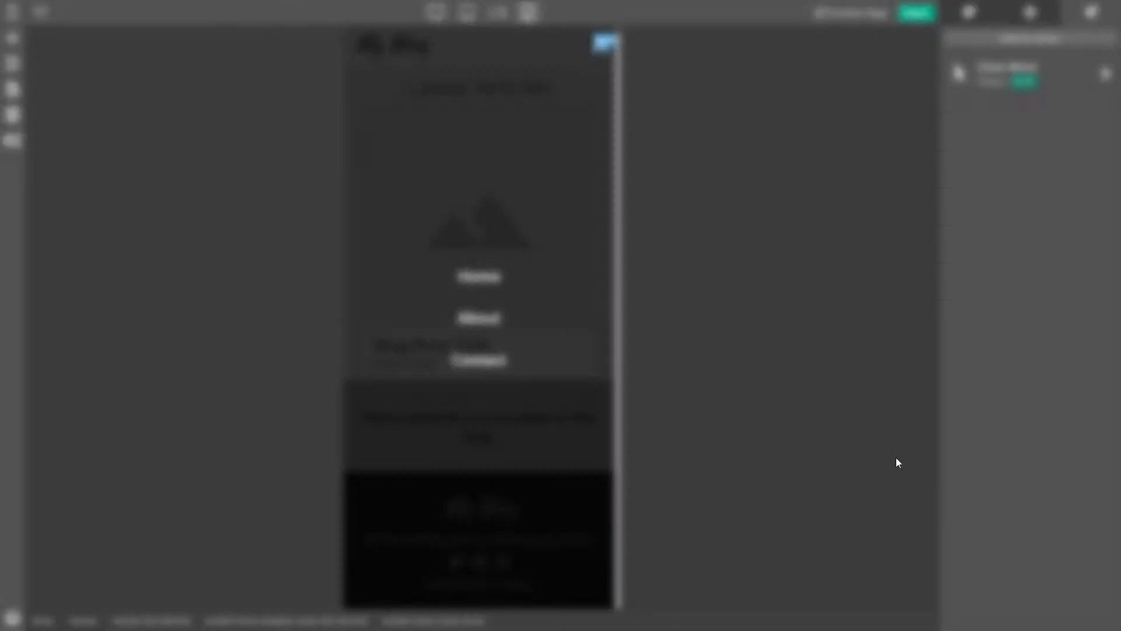
pyautogui.click(931, 14)
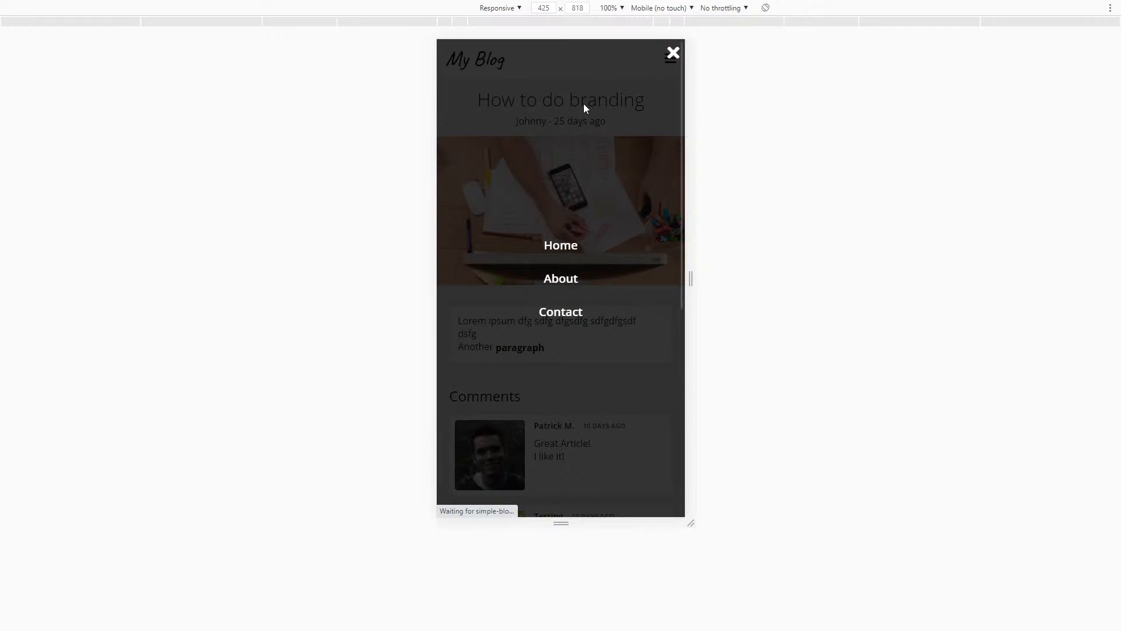
# Switch to the browser preview, test closing and reopening the mobile menu with its icons, and return to the editor.
pyautogui.click(672, 54)
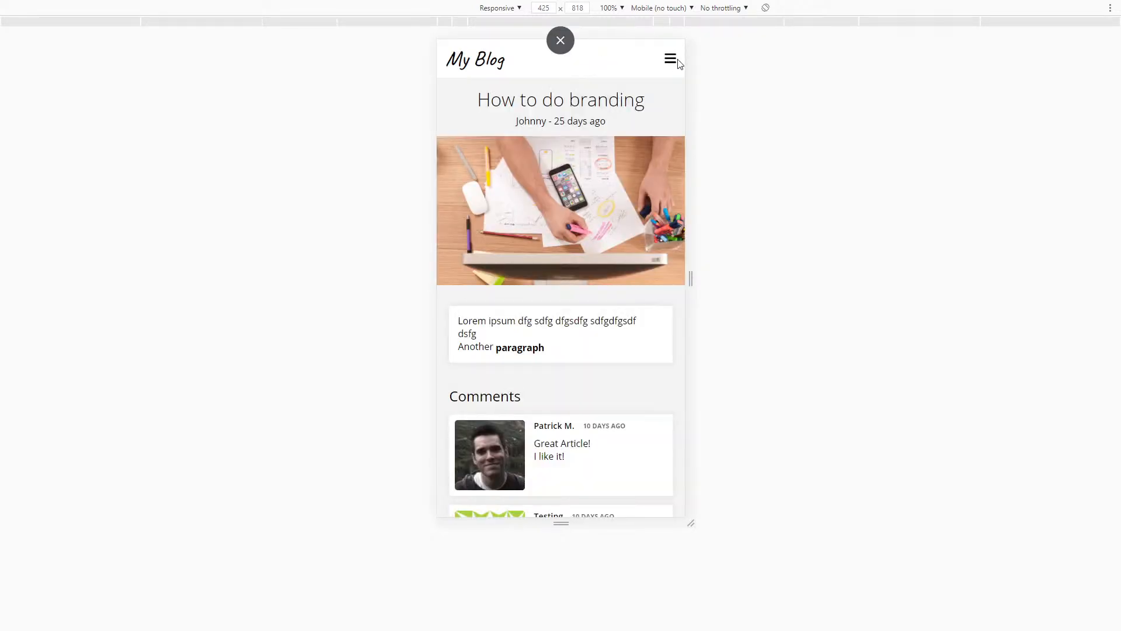
pyautogui.click(673, 66)
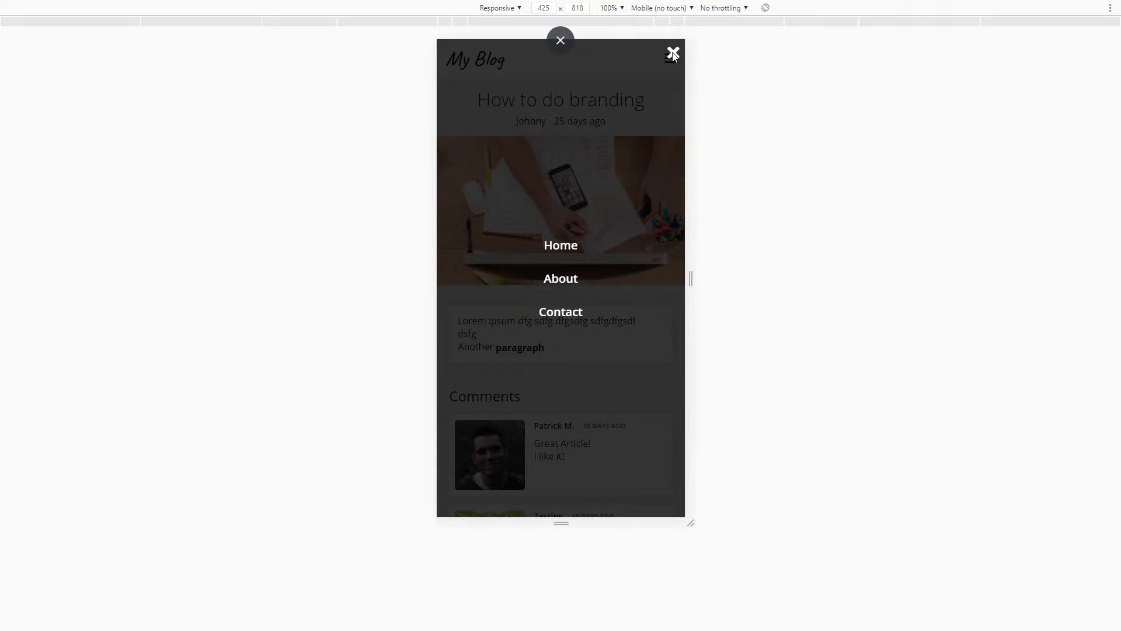
pyautogui.click(671, 59)
pyautogui.hotkey('ctrl', 'w')
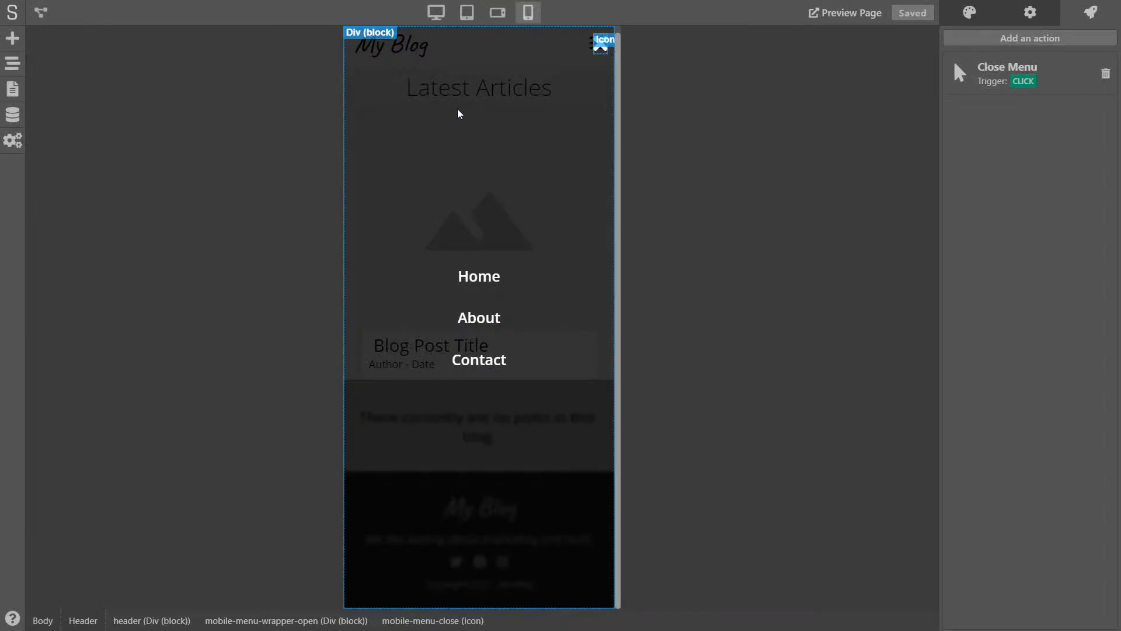
# Set the transition duration of the mobile-menu-wrapper-open class to 1s.
pyautogui.click(969, 13)
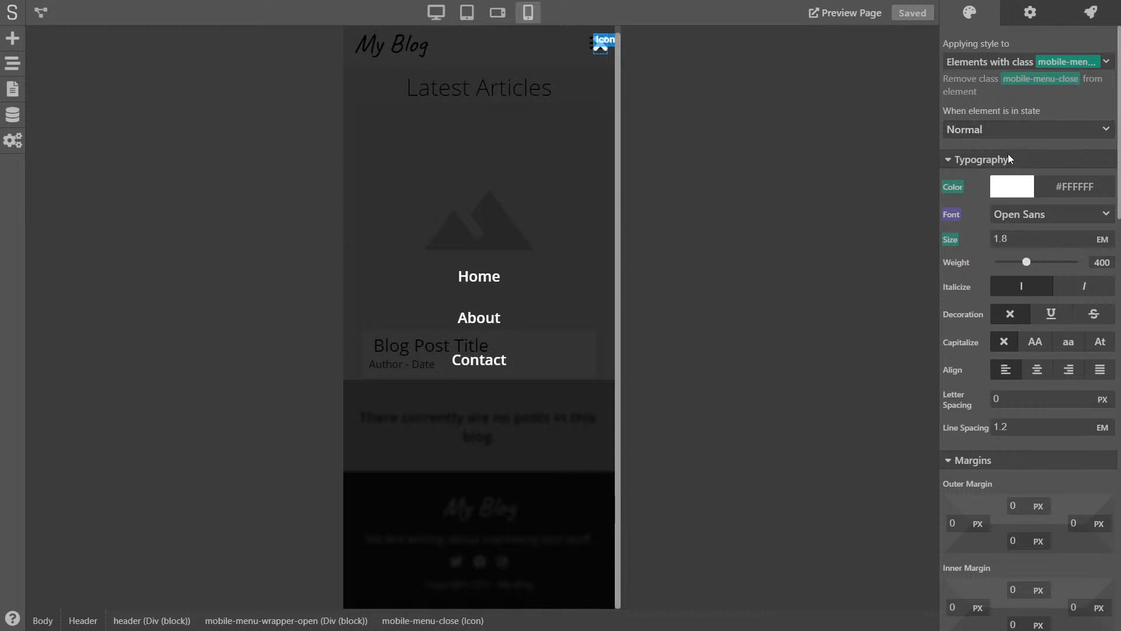
pyautogui.scroll(-10, 1003, 149)
pyautogui.scroll(-6, 1004, 147)
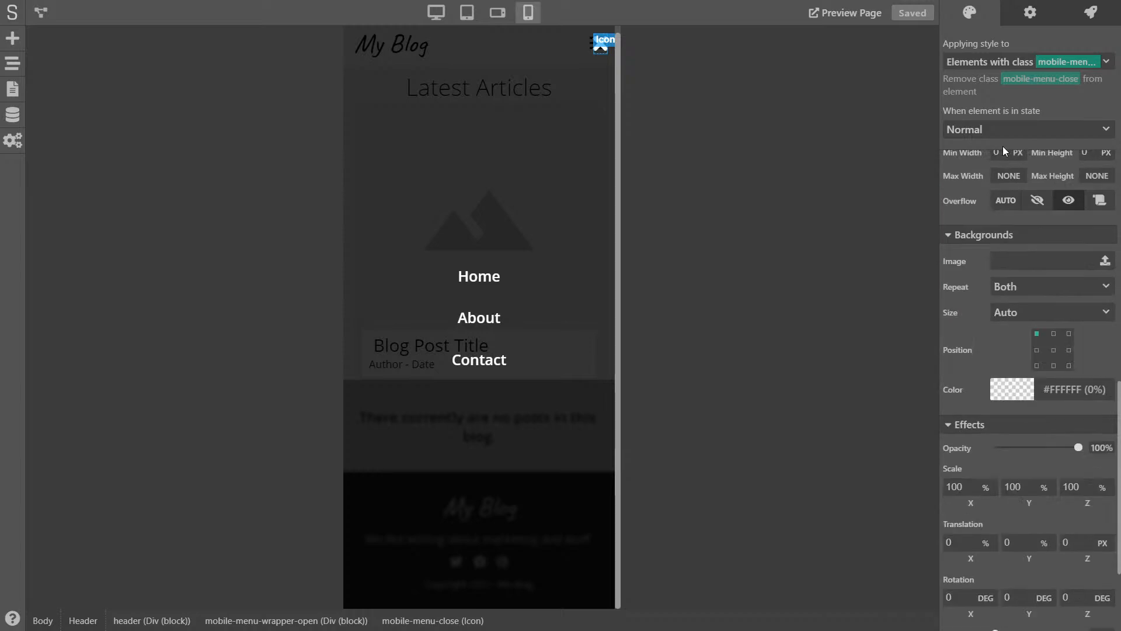
pyautogui.scroll(-6, 1004, 150)
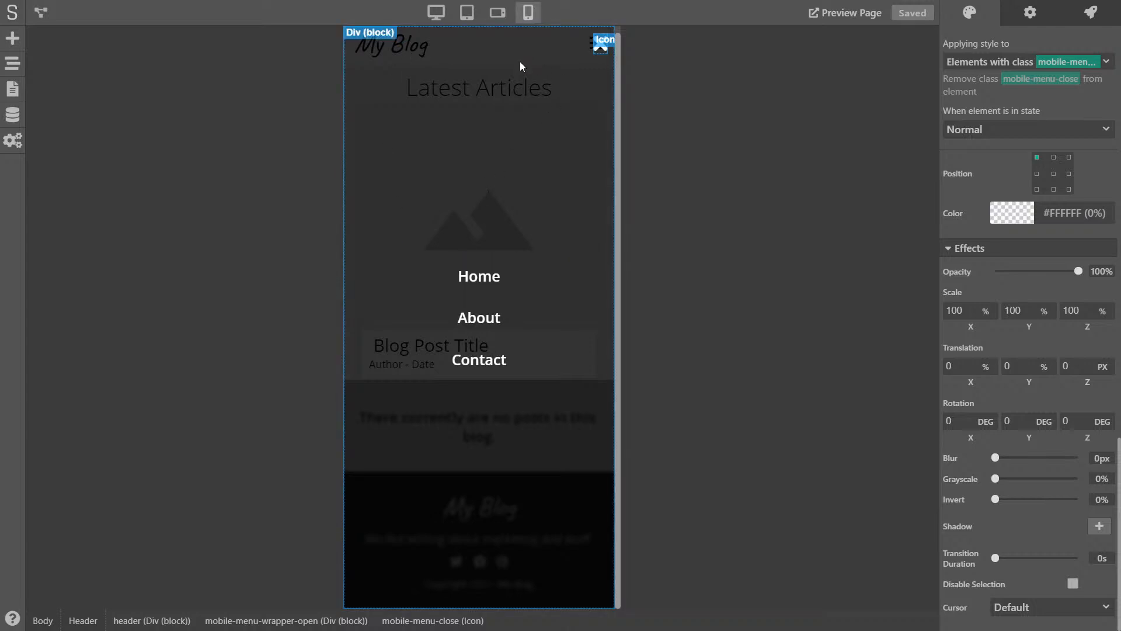
pyautogui.click(456, 37)
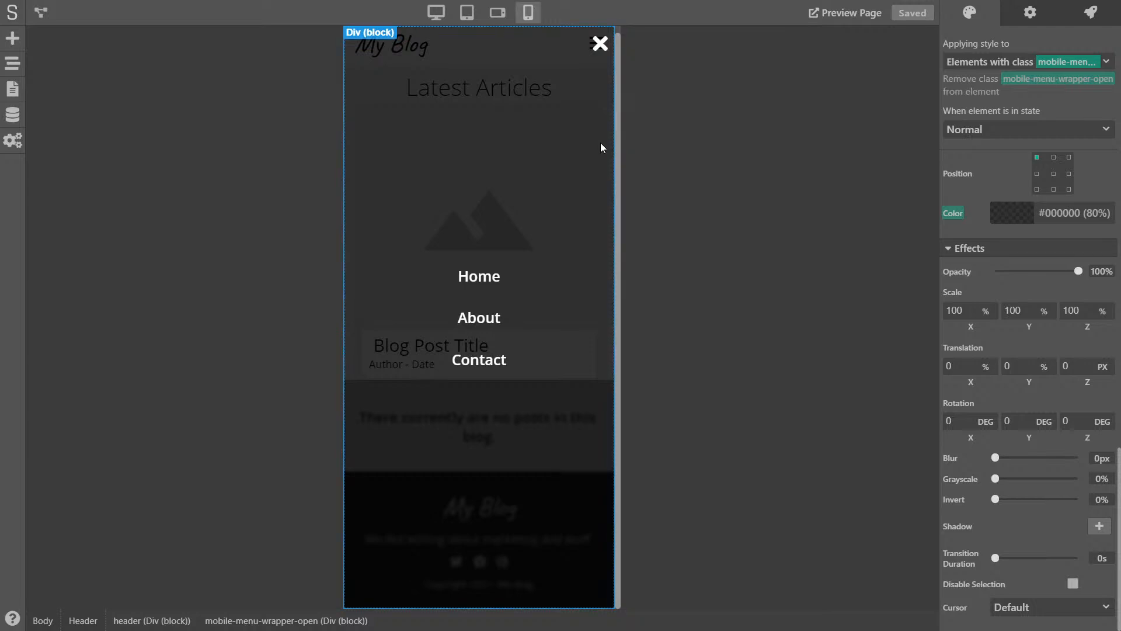
pyautogui.moveTo(995, 556); pyautogui.dragTo(1012, 559)
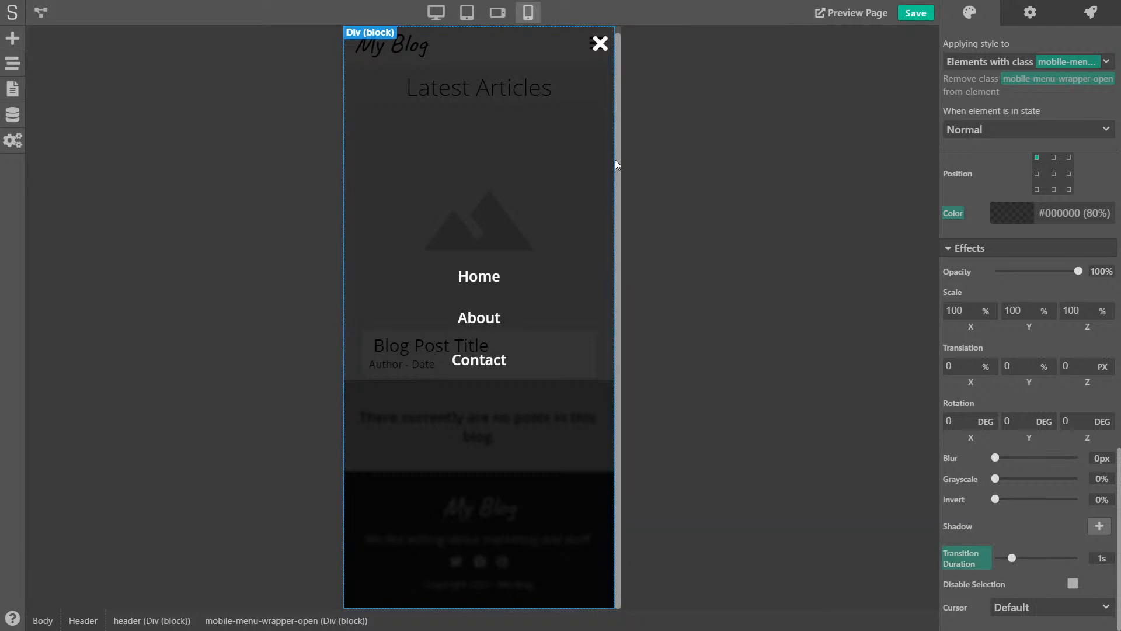
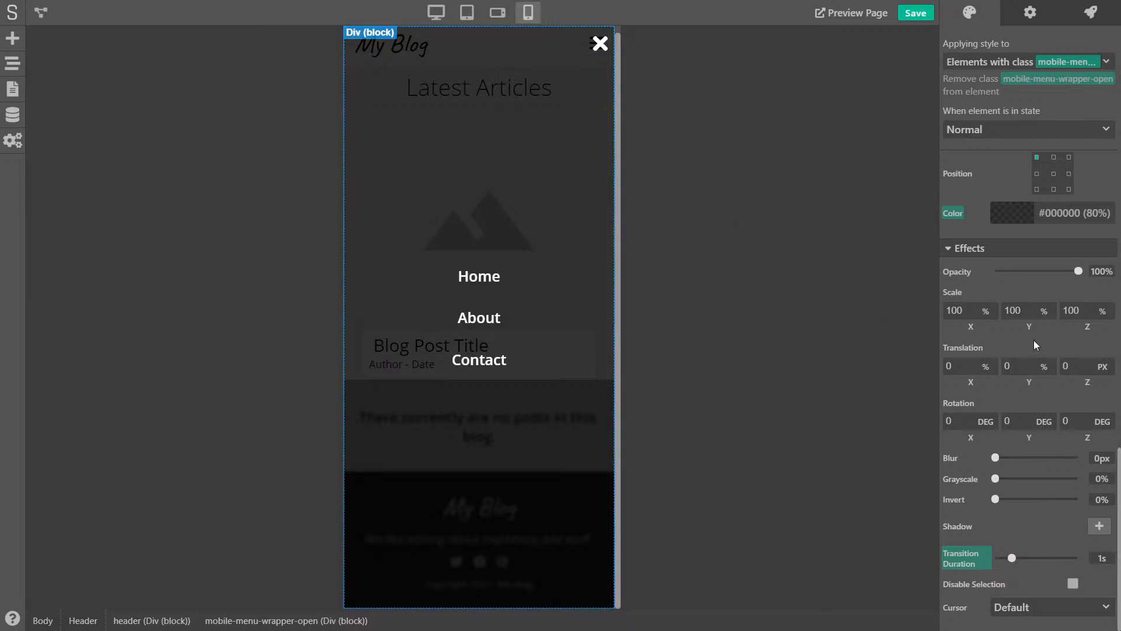
# Switch the menu wrapper div to the mobile-menu-wrapper-closed class, set that class's transition duration to 1s, and save the project.
pyautogui.scroll(5, 1030, 320)
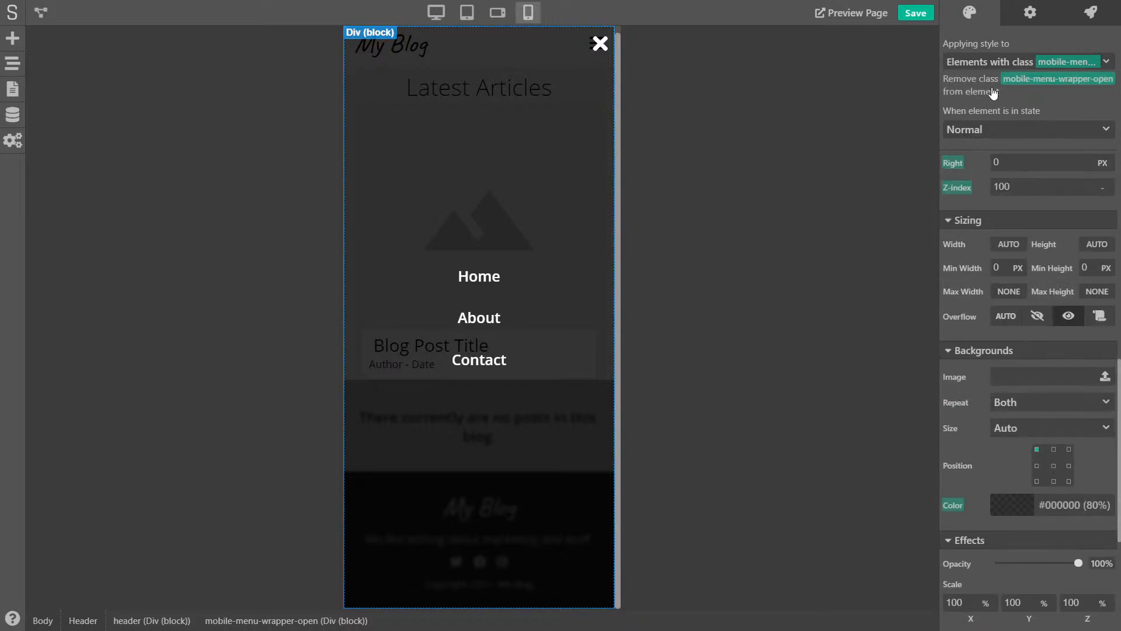
pyautogui.click(1036, 86)
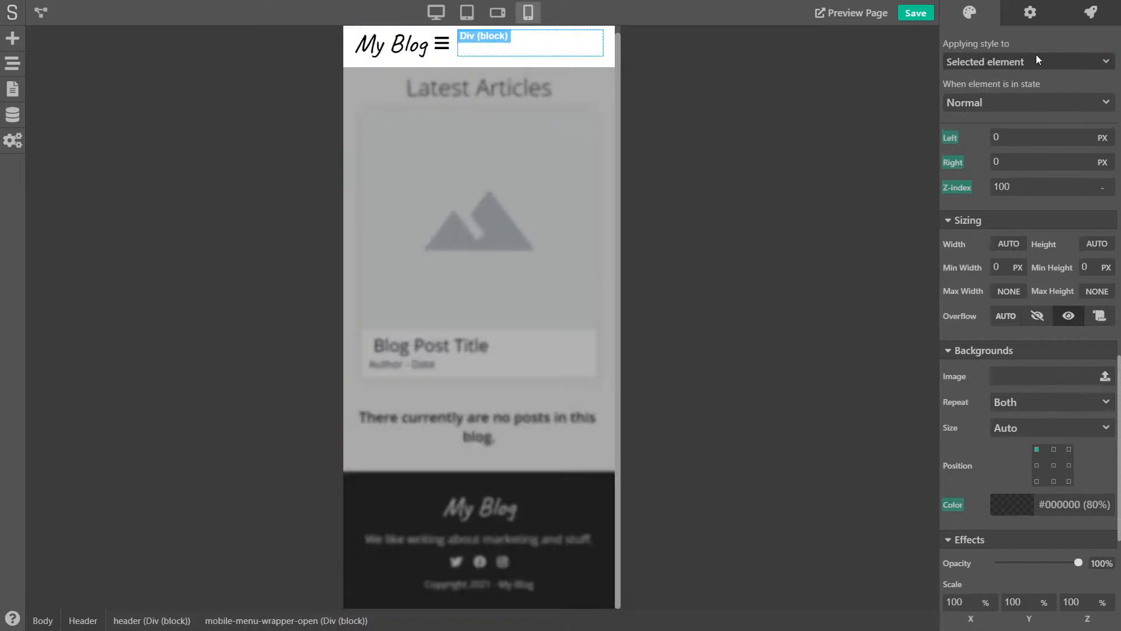
pyautogui.click(1036, 59)
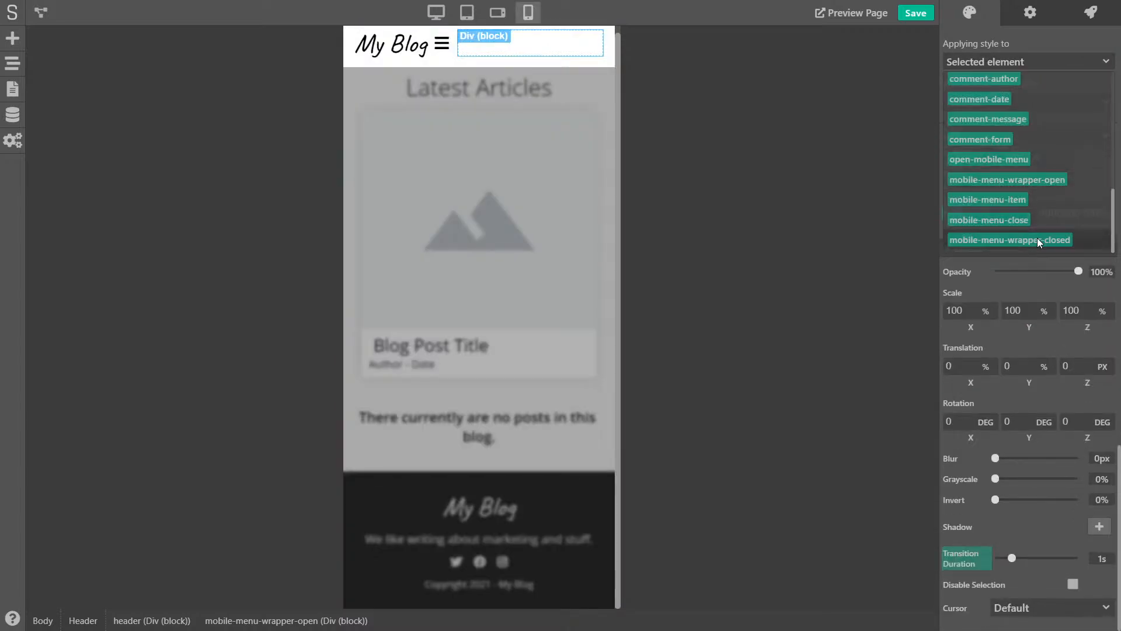
pyautogui.click(1037, 238)
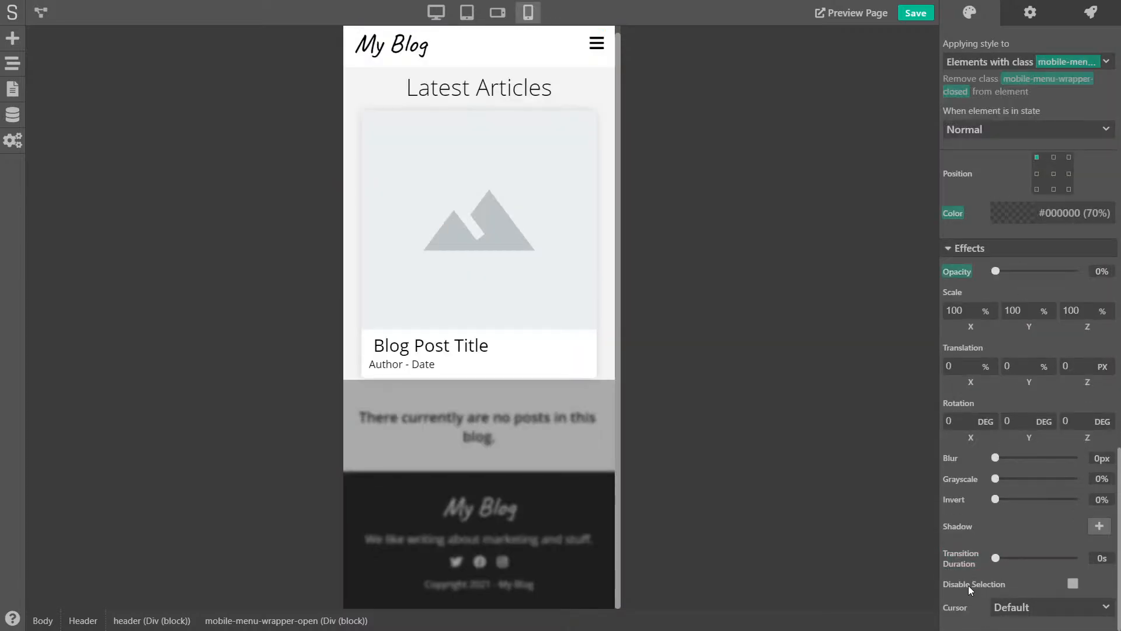
pyautogui.moveTo(1001, 558); pyautogui.dragTo(1011, 559)
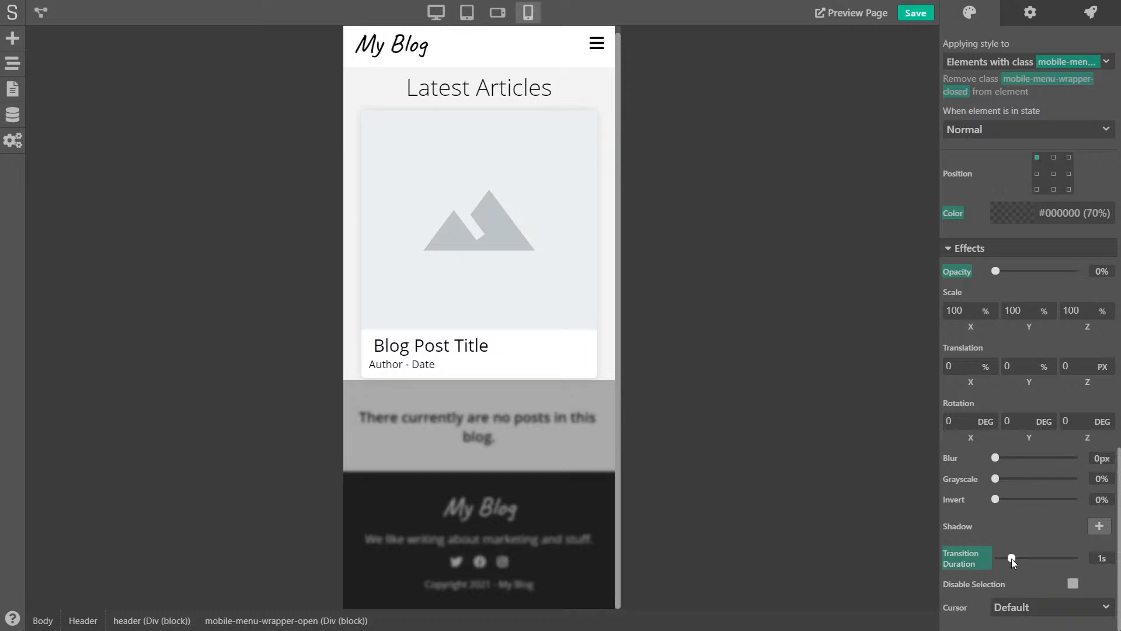
pyautogui.click(915, 16)
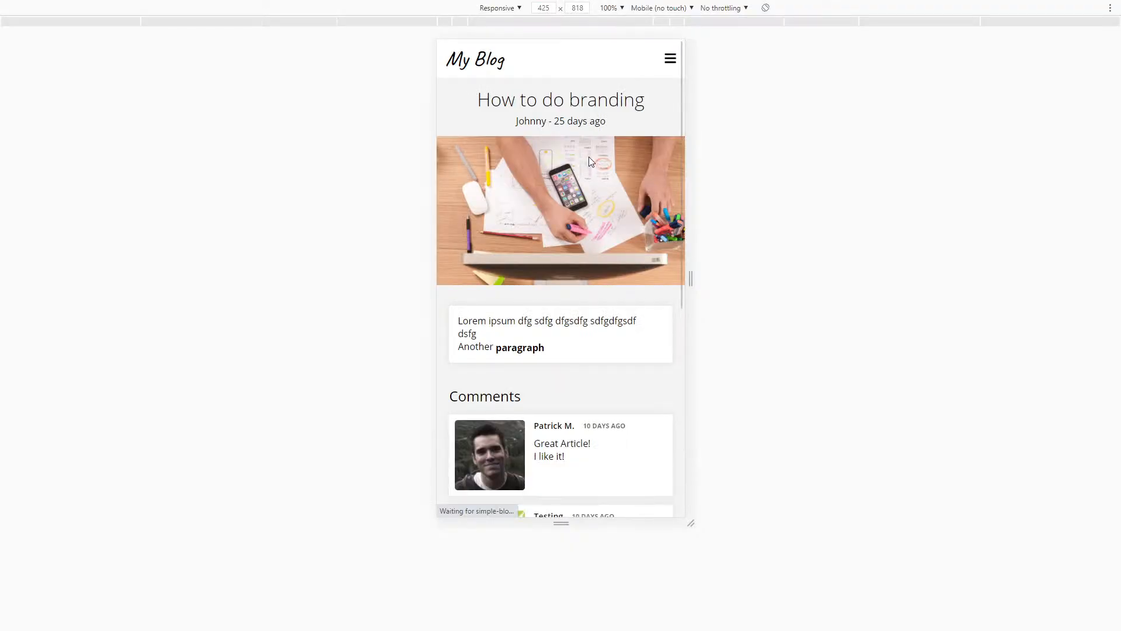
# In the browser preview, test opening and closing the mobile menu, and examine the blog's home page layout at mobile width.
pyautogui.click(671, 61)
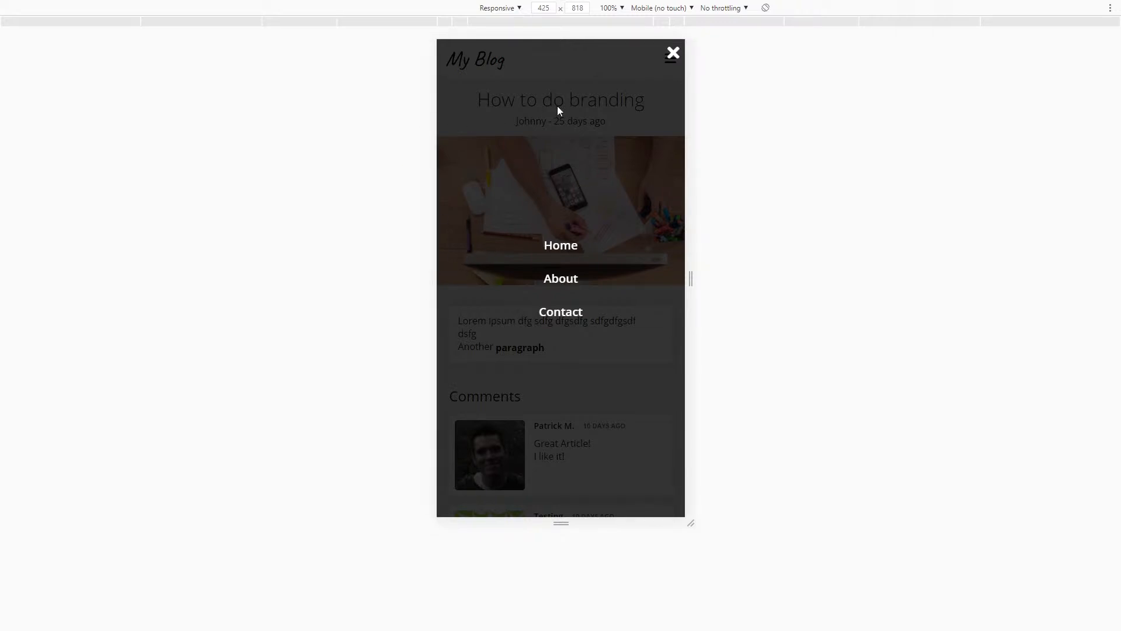
pyautogui.click(673, 56)
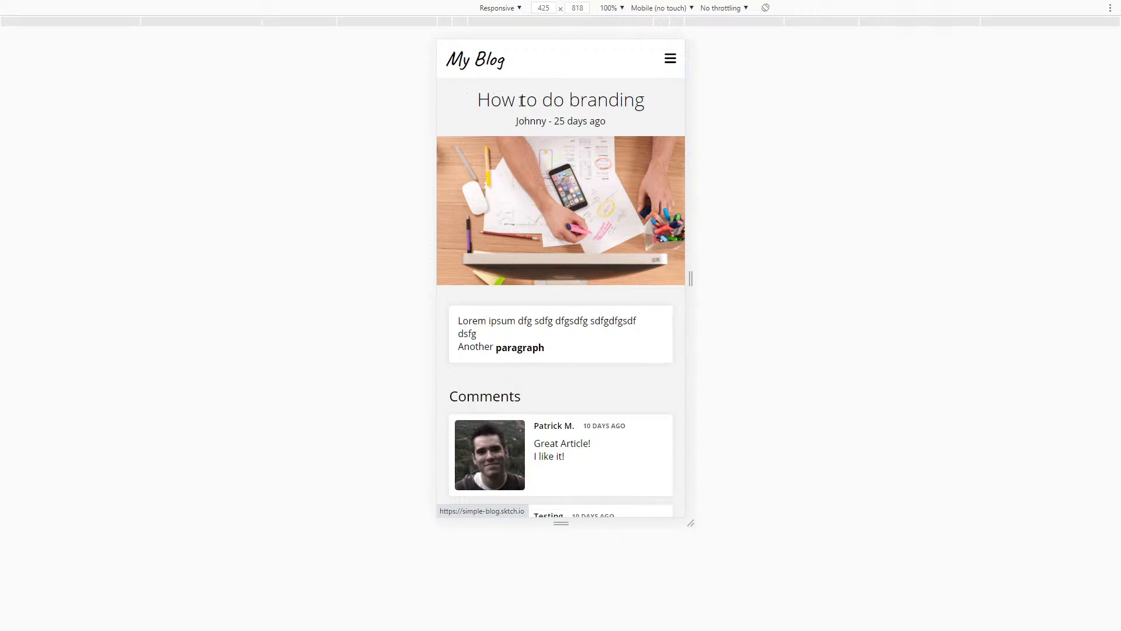
pyautogui.click(495, 64)
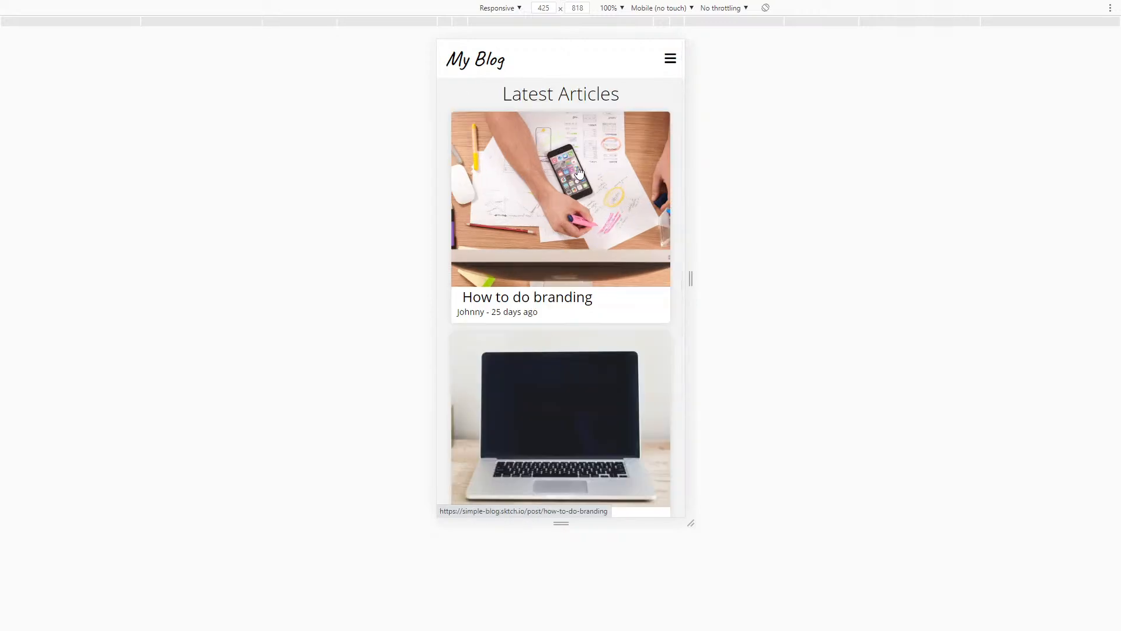
pyautogui.scroll(-3, 569, 160)
pyautogui.scroll(1, 541, 303)
pyautogui.scroll(2, 547, 297)
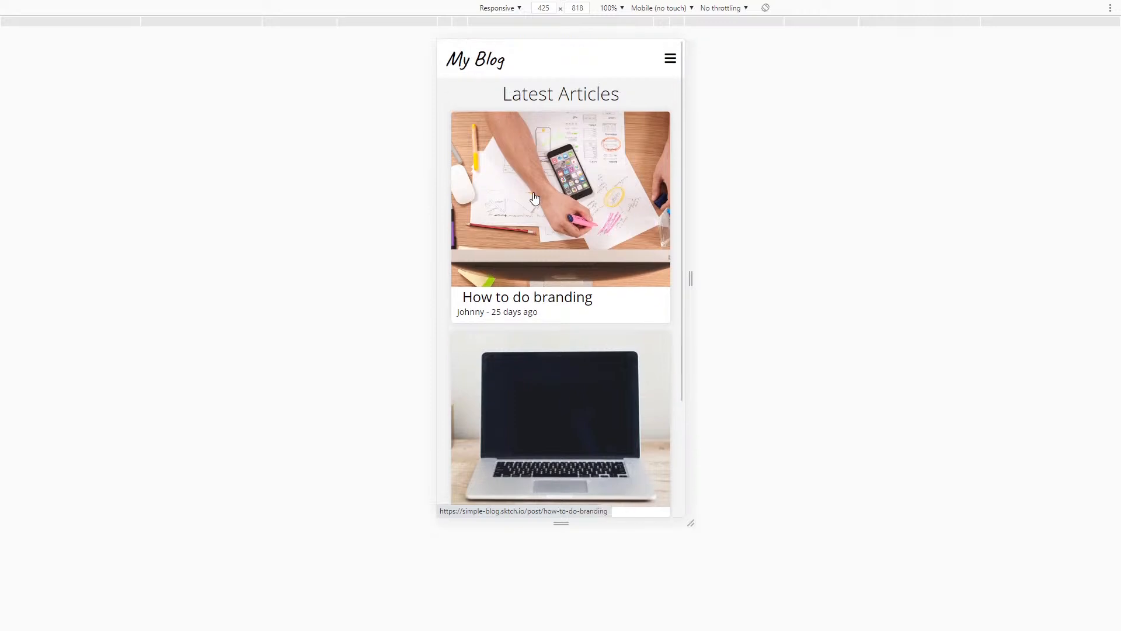
pyautogui.moveTo(503, 93)
pyautogui.mouseDown()
pyautogui.moveTo(641, 95)
pyautogui.moveTo(493, 98)
pyautogui.mouseUp()
pyautogui.click(497, 96)
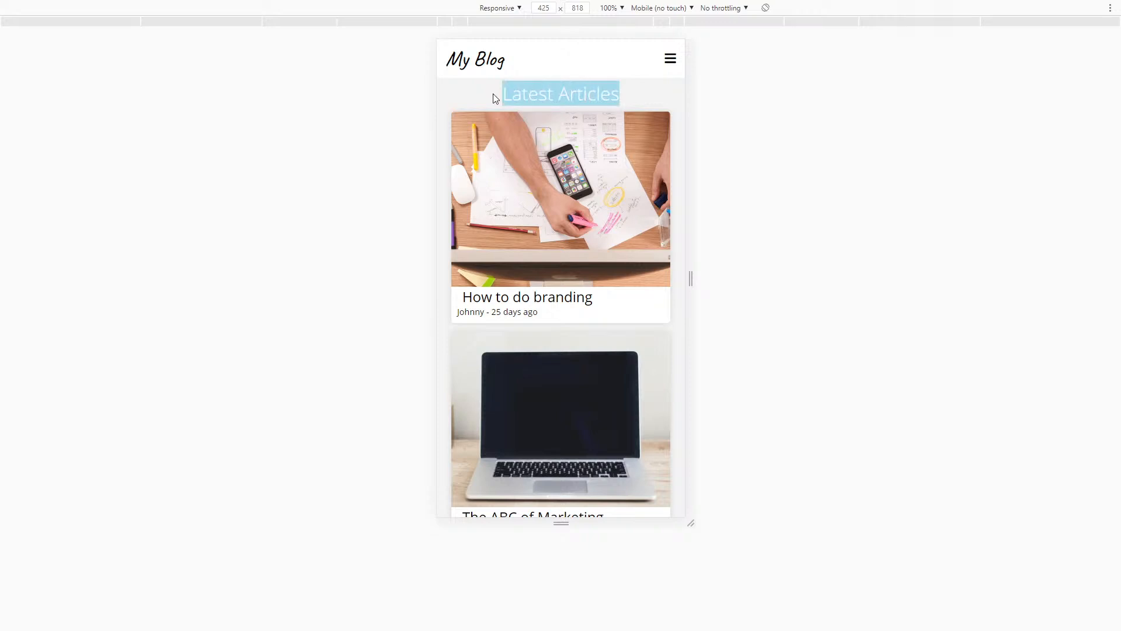